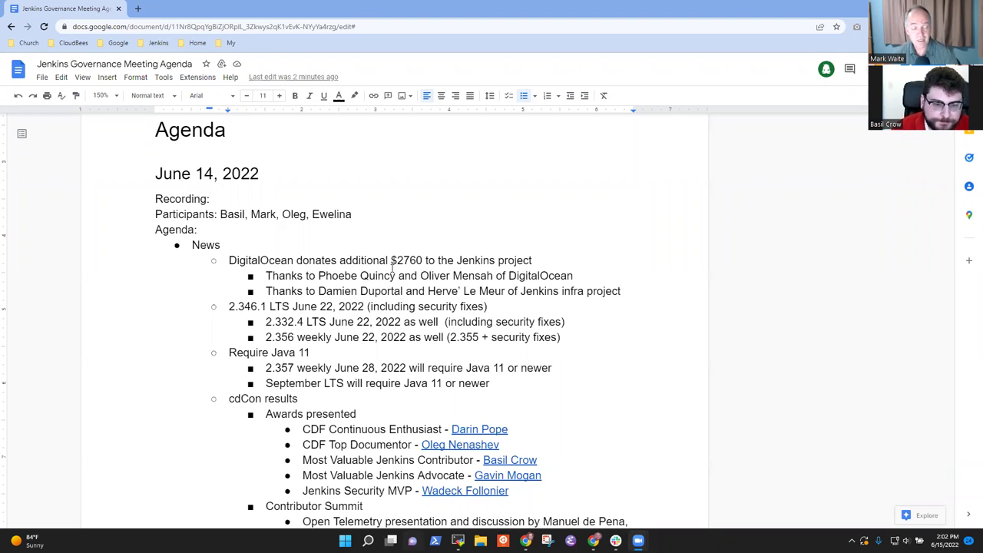
- Replace the day digit 4 with 5 so the date heading reads June 15, 2022
{"action": "left_click", "coordinate": [223, 175]}
{"action": "key", "text": "Left"}
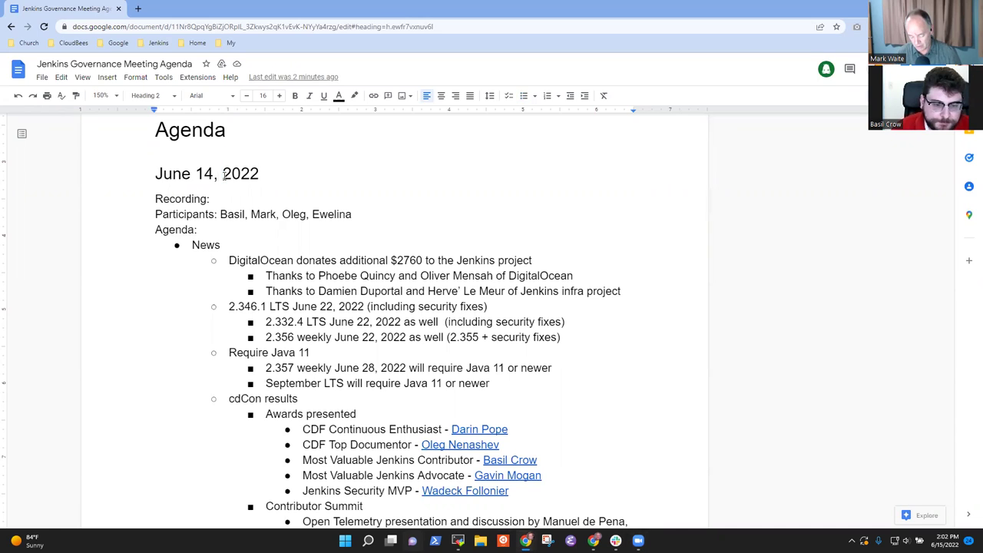
{"action": "key", "text": "Left"}
{"action": "key", "text": "BackSpace"}
{"action": "type", "text": "5"}
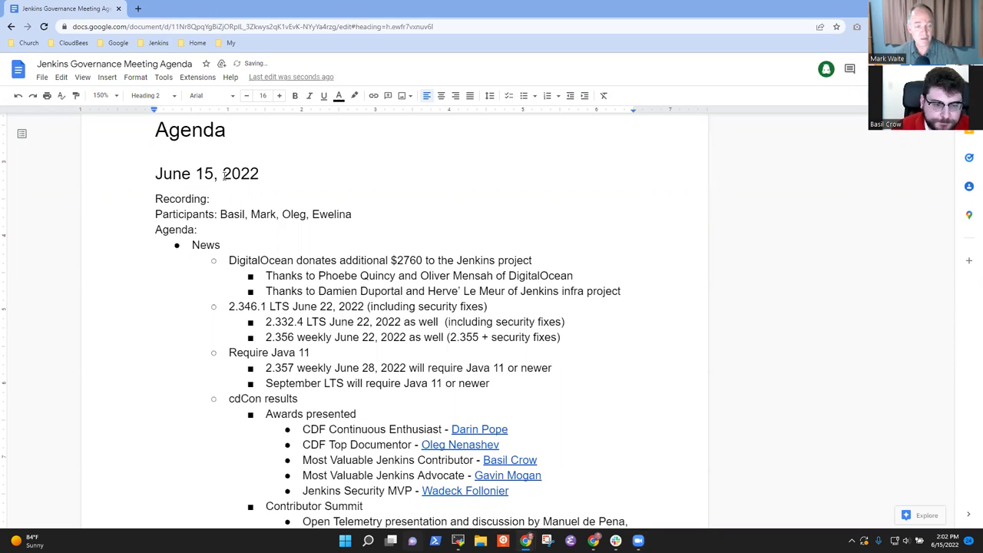
{"action": "left_click", "coordinate": [222, 244]}
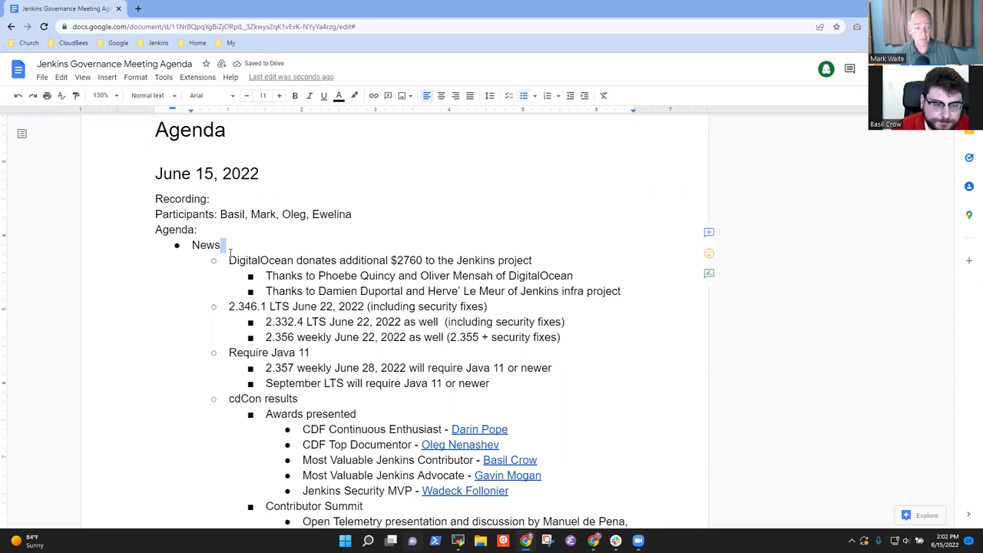
{"action": "key", "text": "ctrl+End"}
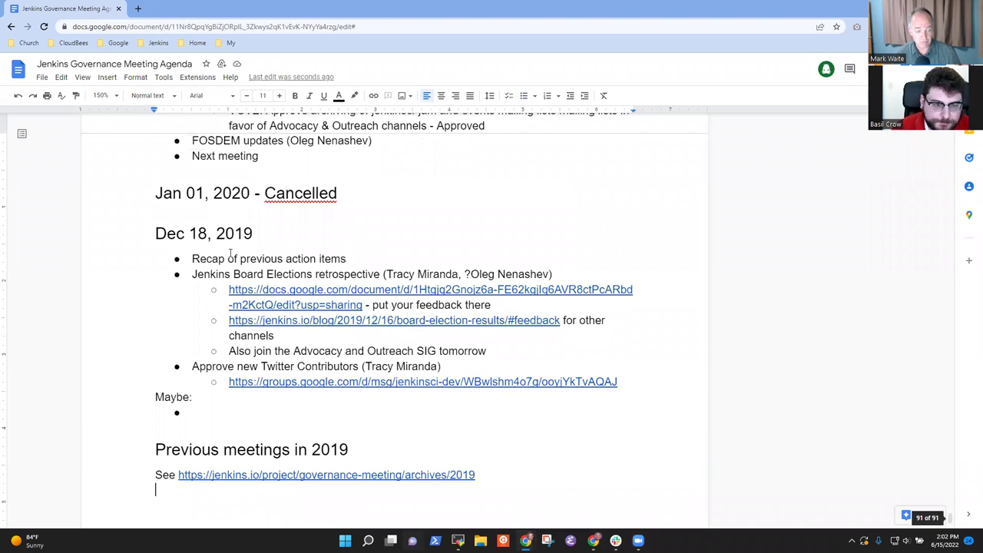
{"action": "key", "text": "ctrl+Home"}
{"action": "scroll", "coordinate": [230, 299], "scroll_direction": "down", "scroll_amount": 2}
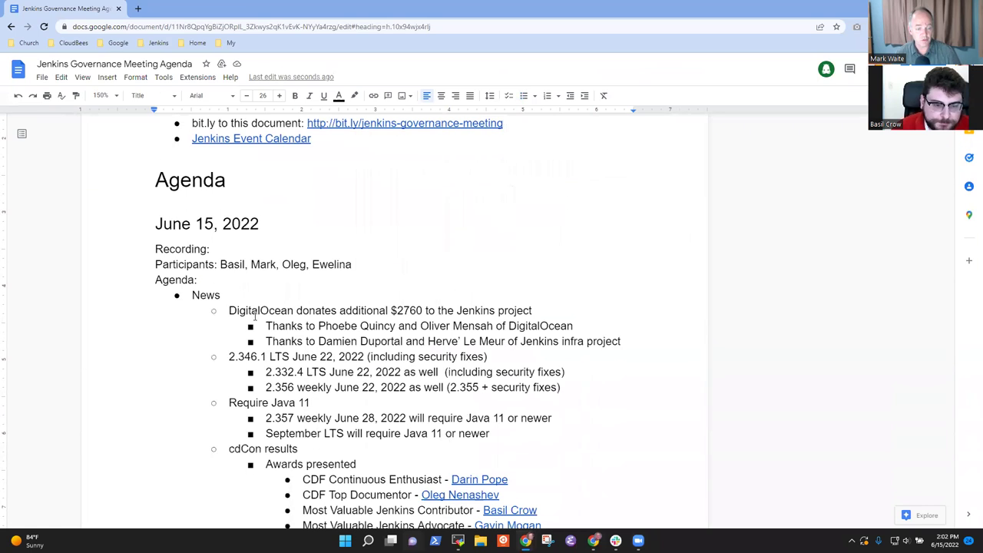
{"action": "double_click", "coordinate": [223, 292]}
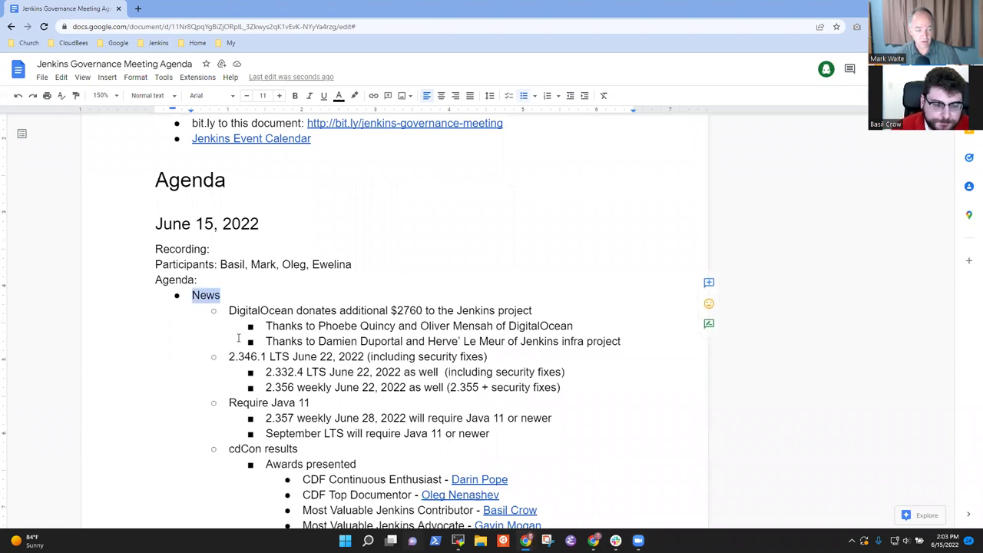
{"action": "scroll", "coordinate": [238, 338], "scroll_direction": "down", "scroll_amount": 5}
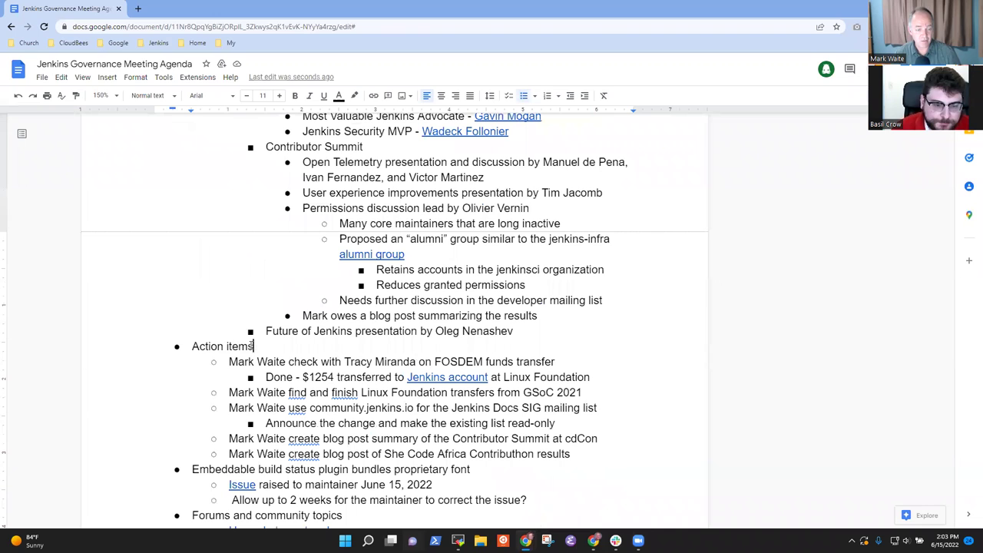
{"action": "left_click_drag", "start_coordinate": [254, 349], "coordinate": [185, 347]}
{"action": "scroll", "coordinate": [198, 357], "scroll_direction": "down", "scroll_amount": 1}
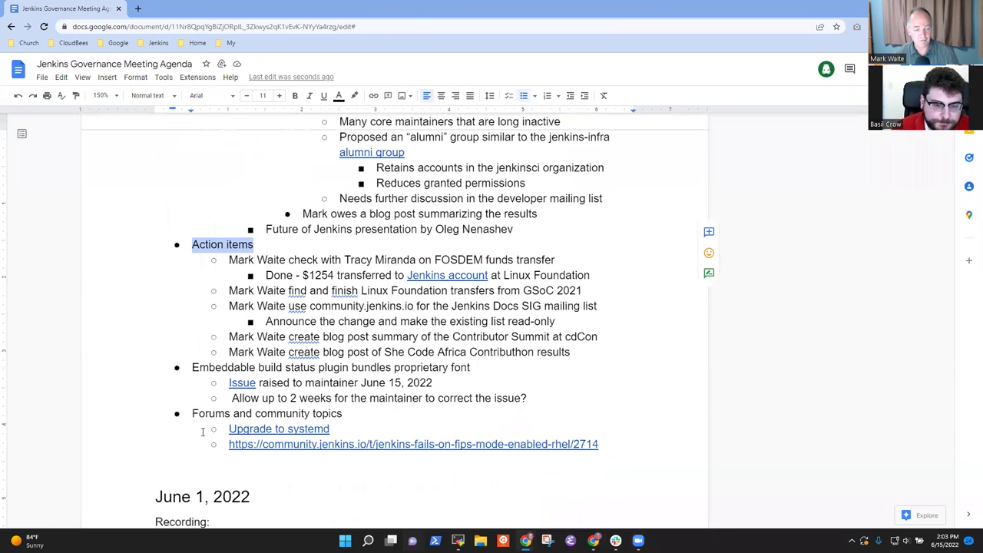
{"action": "left_click", "coordinate": [192, 371]}
{"action": "triple_click", "coordinate": [206, 370]}
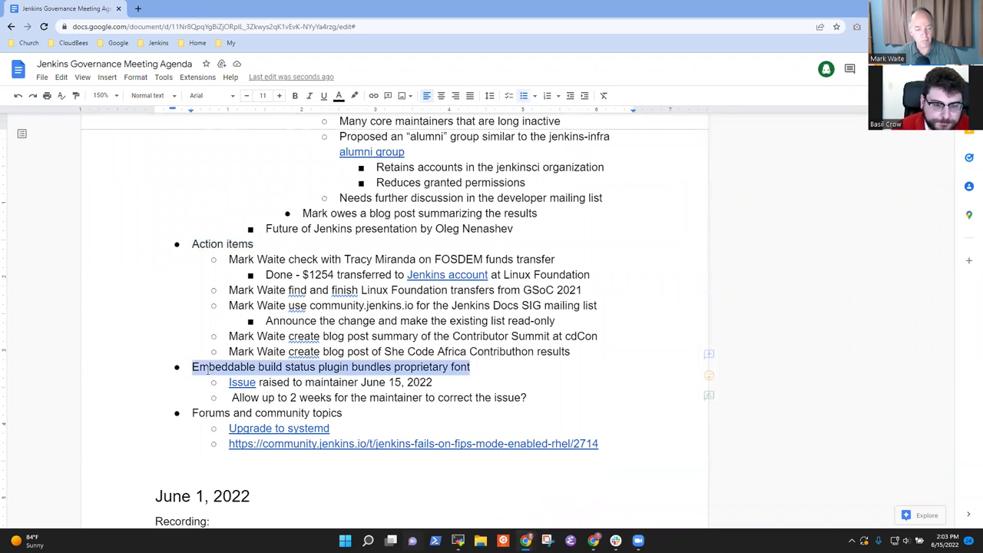
{"action": "key", "text": "Down"}
{"action": "key", "text": "Down"}
{"action": "key", "text": "Down"}
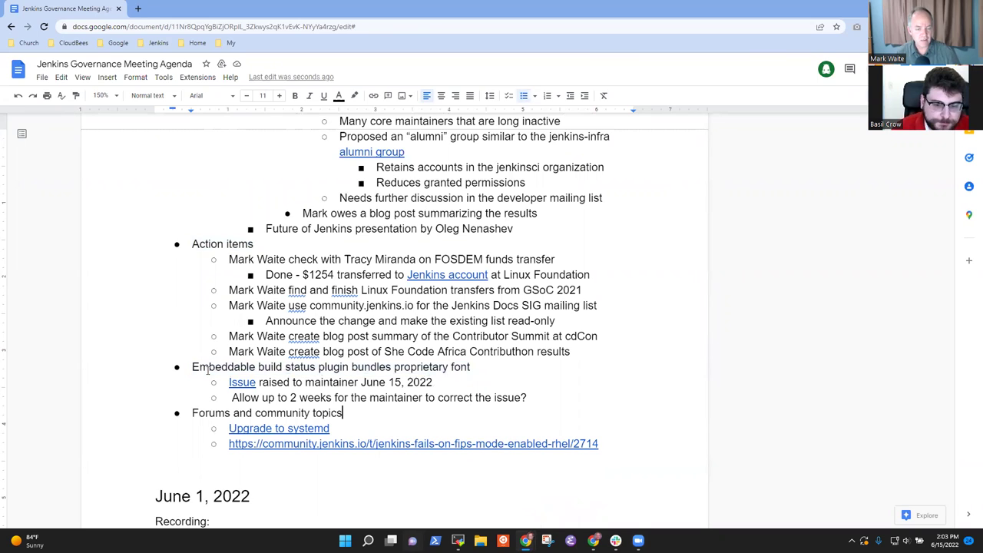
{"action": "key", "text": "shift+Home"}
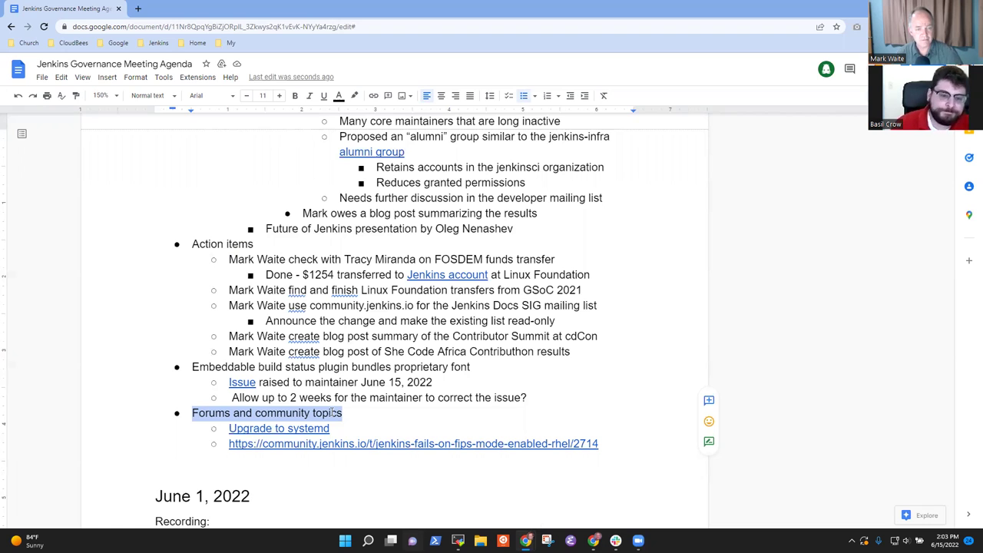
{"action": "scroll", "coordinate": [276, 326], "scroll_direction": "up", "scroll_amount": 3}
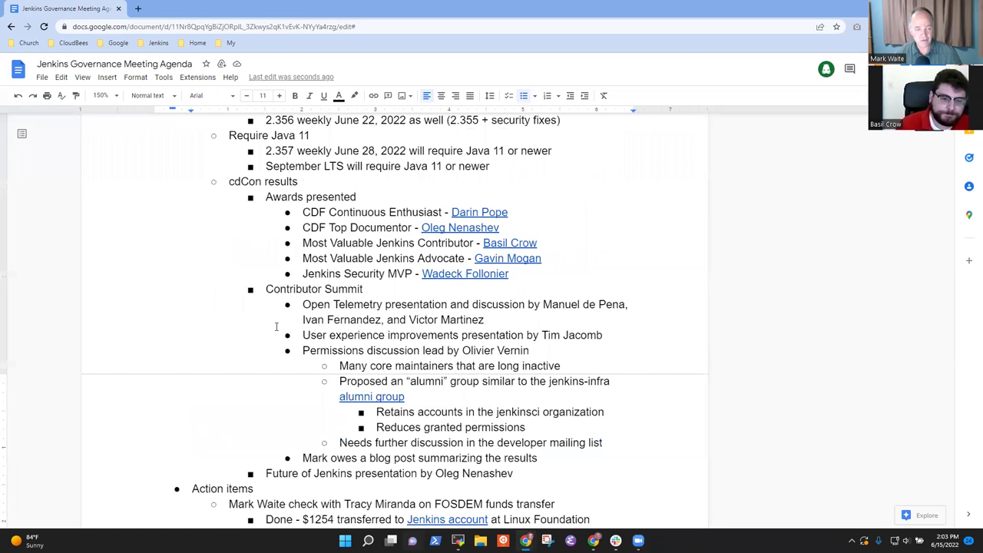
{"action": "scroll", "coordinate": [276, 327], "scroll_direction": "up", "scroll_amount": 2}
{"action": "left_click", "coordinate": [261, 208]}
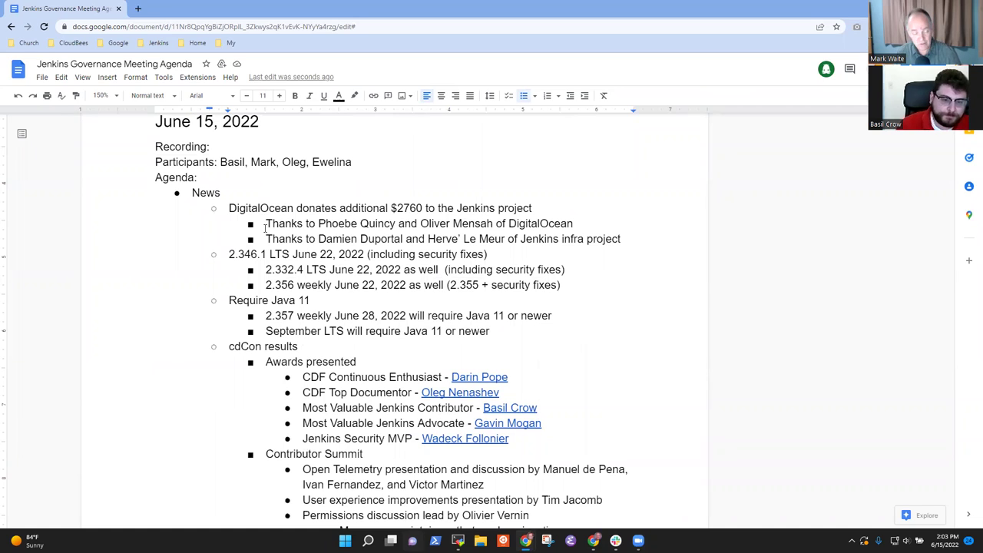
{"action": "key", "text": "Home"}
{"action": "key", "text": "shift+End"}
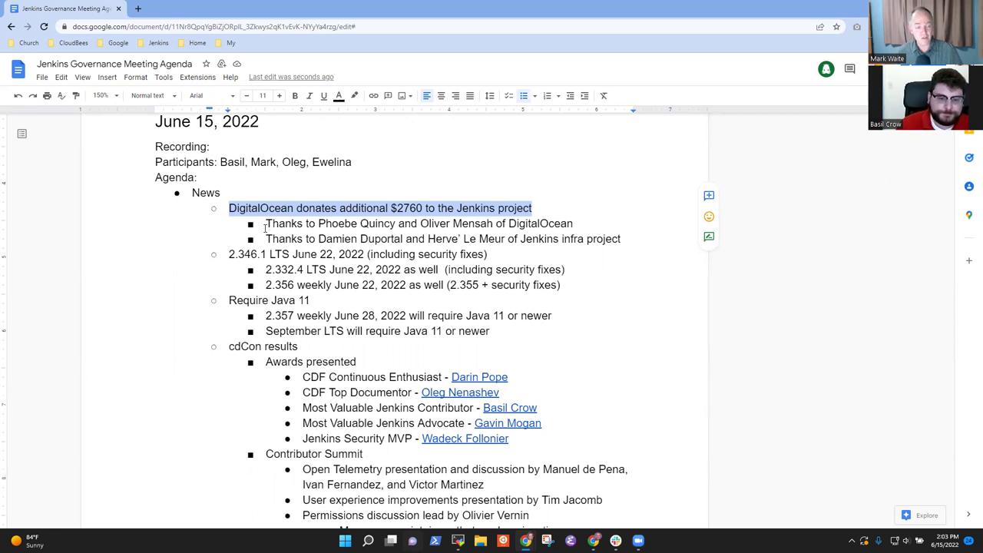
{"action": "key", "text": "Down"}
{"action": "key", "text": "Down"}
{"action": "key", "text": "Down"}
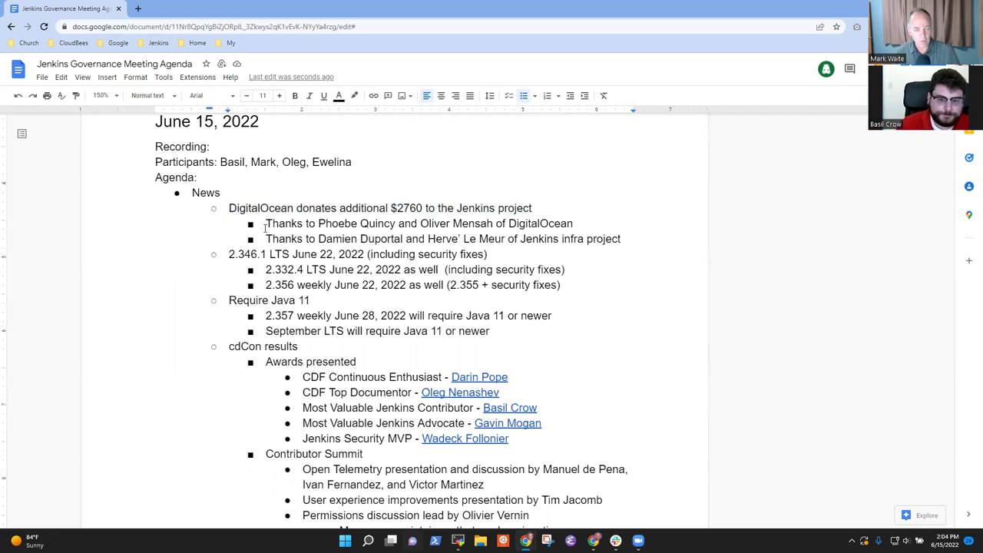
{"action": "key", "text": "shift+End"}
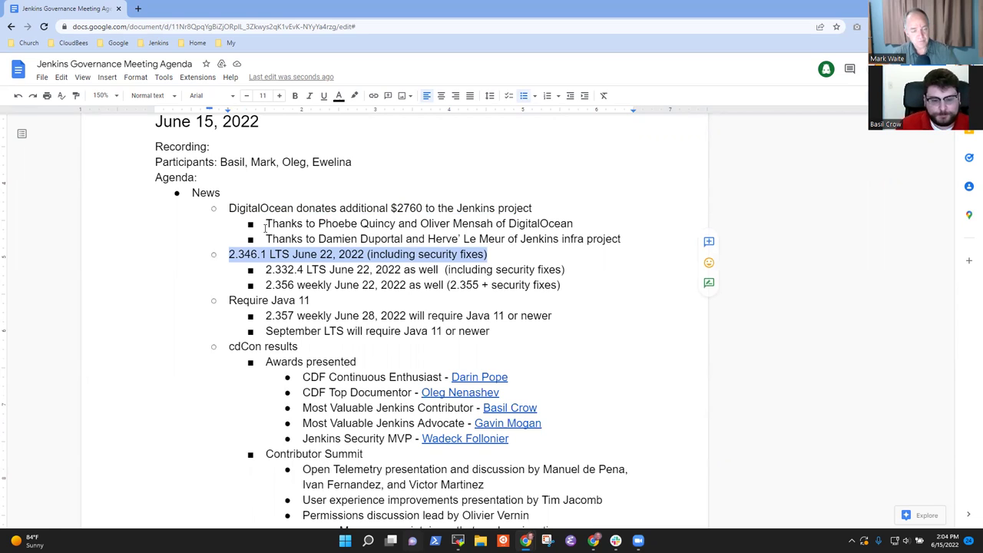
{"action": "key", "text": "Right"}
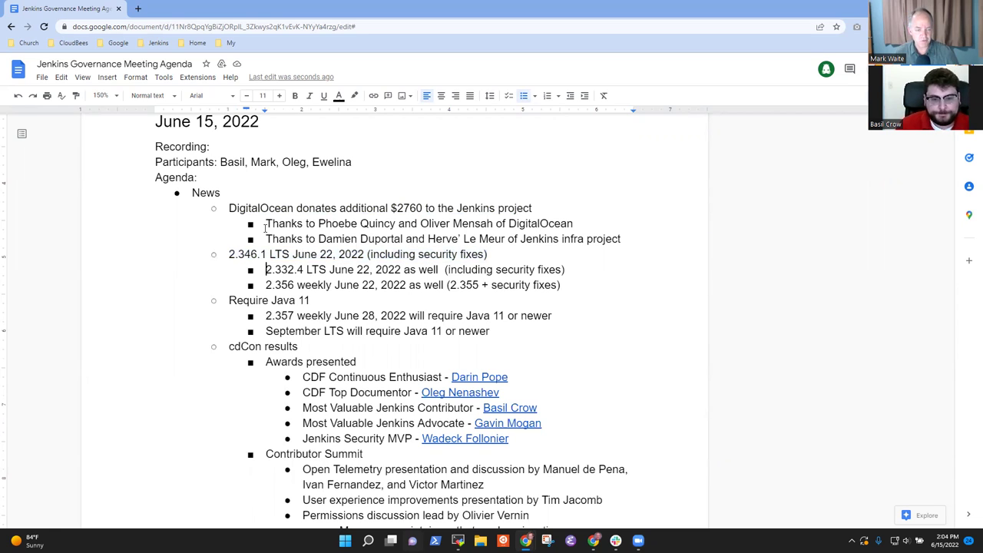
{"action": "key", "text": "shift+End"}
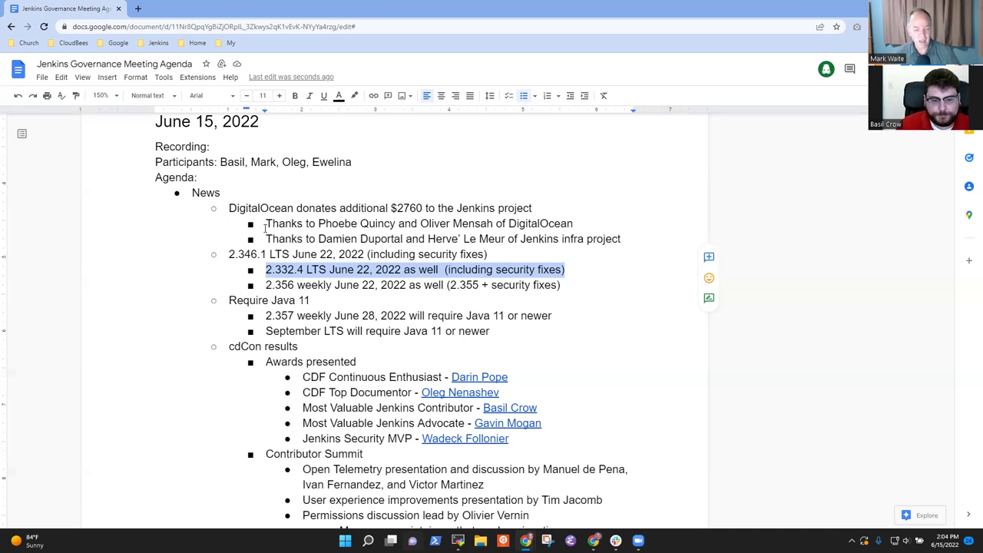
{"action": "key", "text": "Down"}
{"action": "key", "text": "Home"}
{"action": "key", "text": "shift+End"}
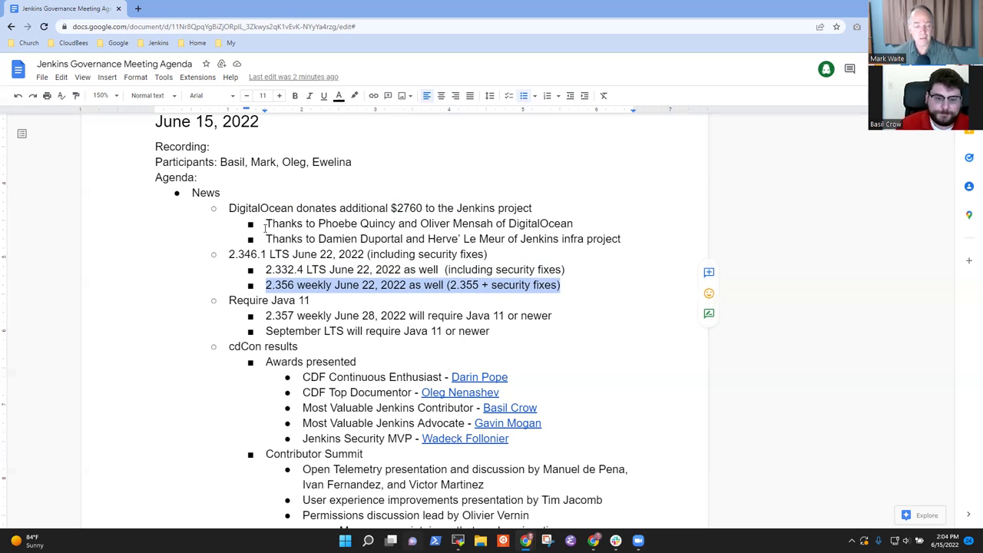
{"action": "key", "text": "Right"}
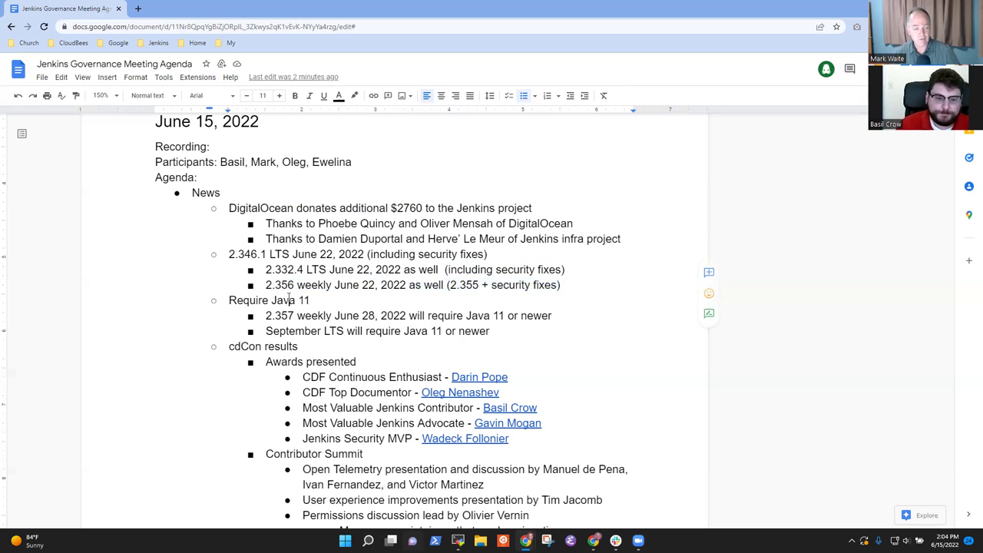
{"action": "triple_click", "coordinate": [289, 299]}
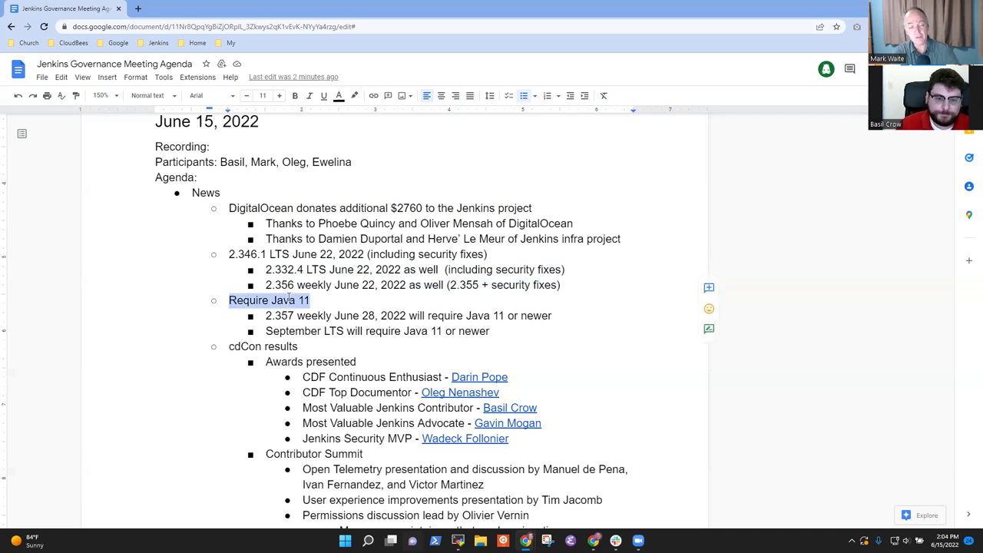
{"action": "key", "text": "Right"}
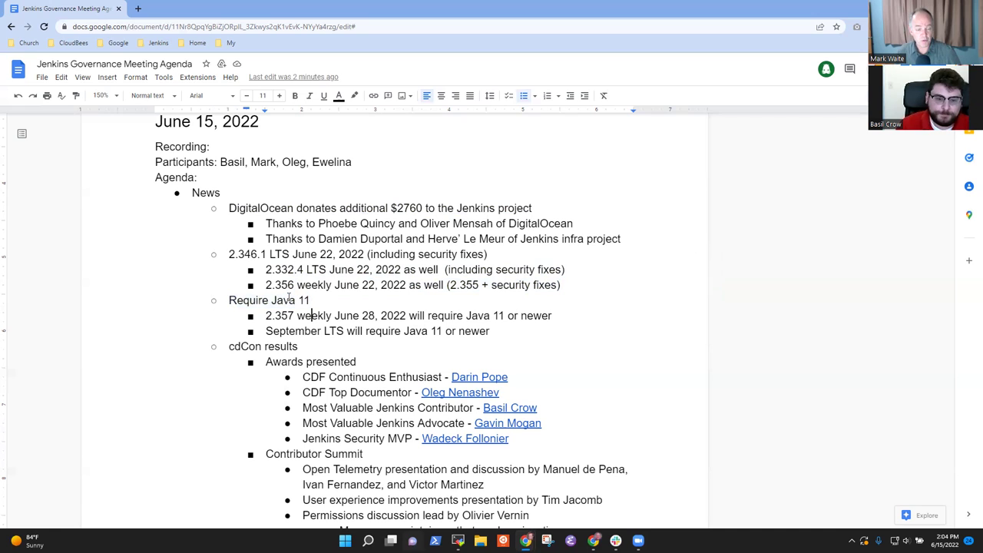
{"action": "key", "text": "Right"}
{"action": "key", "text": "shift+End"}
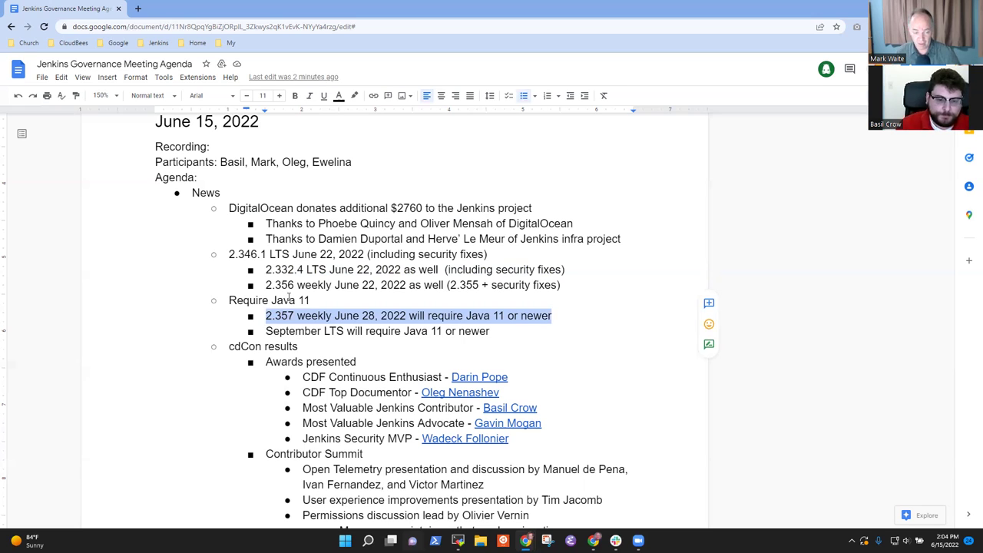
{"action": "key", "text": "Down"}
{"action": "key", "text": "Home"}
{"action": "key", "text": "shift+End"}
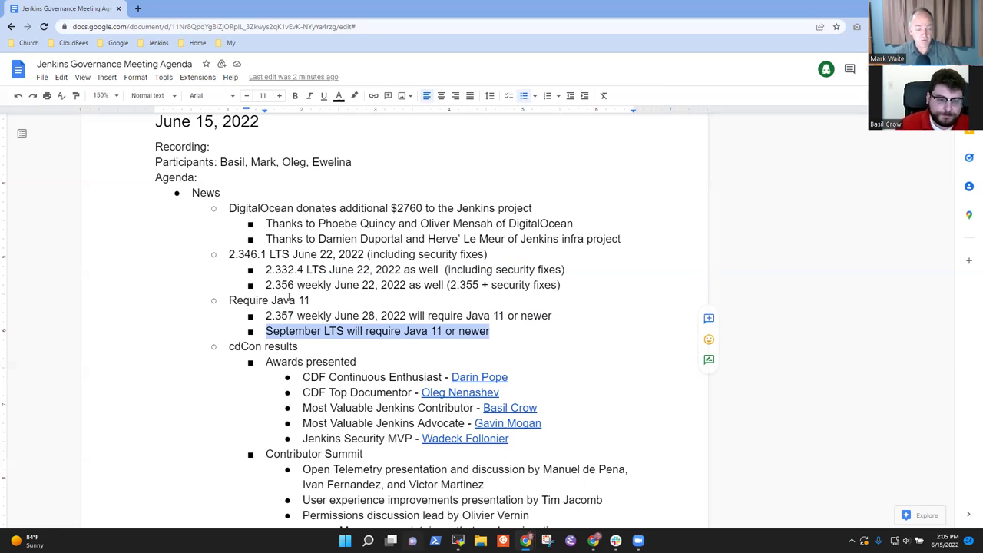
{"action": "left_click", "coordinate": [288, 299]}
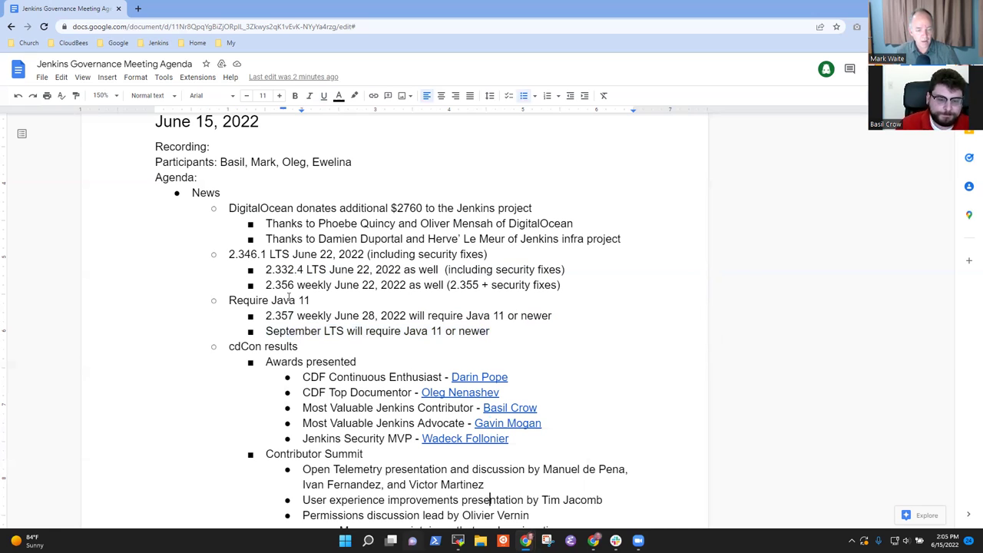
- Scroll to the cdCon results and go through each award line down to Jenkins Security MVP
{"action": "scroll", "coordinate": [488, 523], "scroll_direction": "down", "scroll_amount": 1}
{"action": "scroll", "coordinate": [289, 296], "scroll_direction": "down", "scroll_amount": 3}
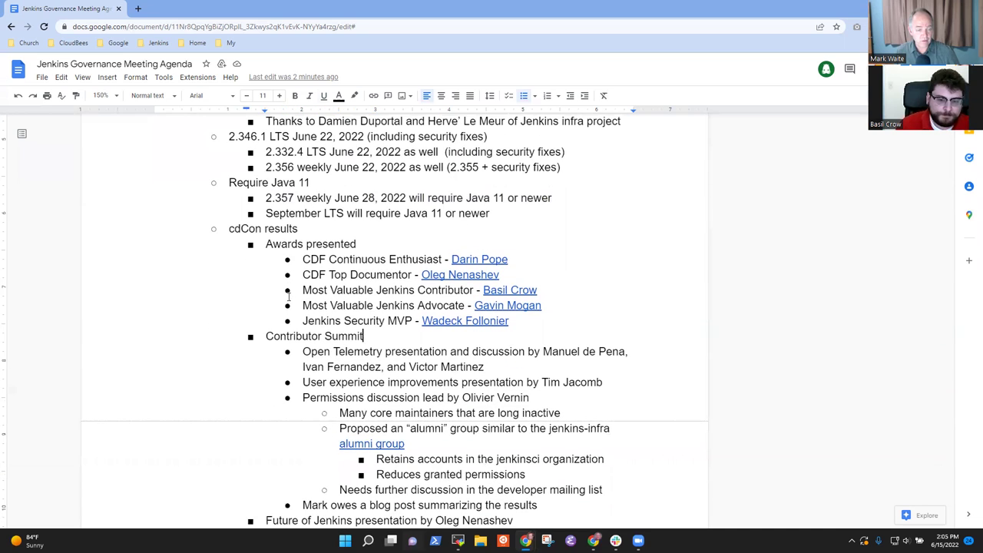
{"action": "key", "text": "shift+End"}
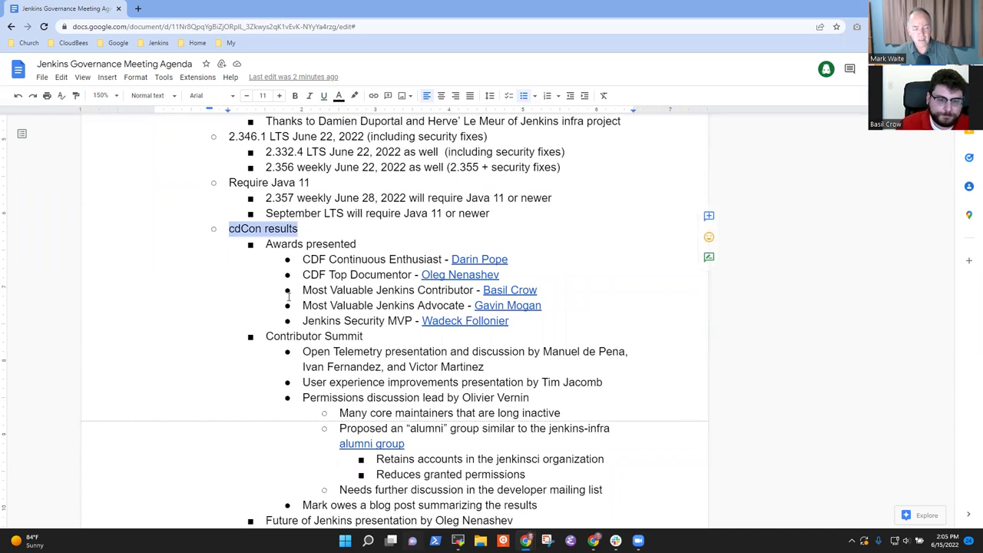
{"action": "left_click", "coordinate": [357, 243]}
{"action": "key", "text": "Home"}
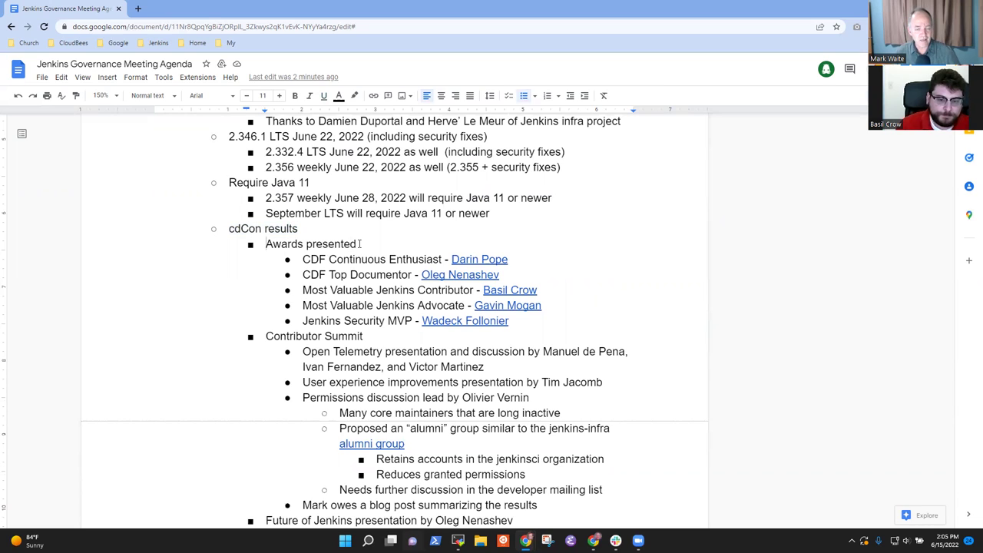
{"action": "key", "text": "shift+End"}
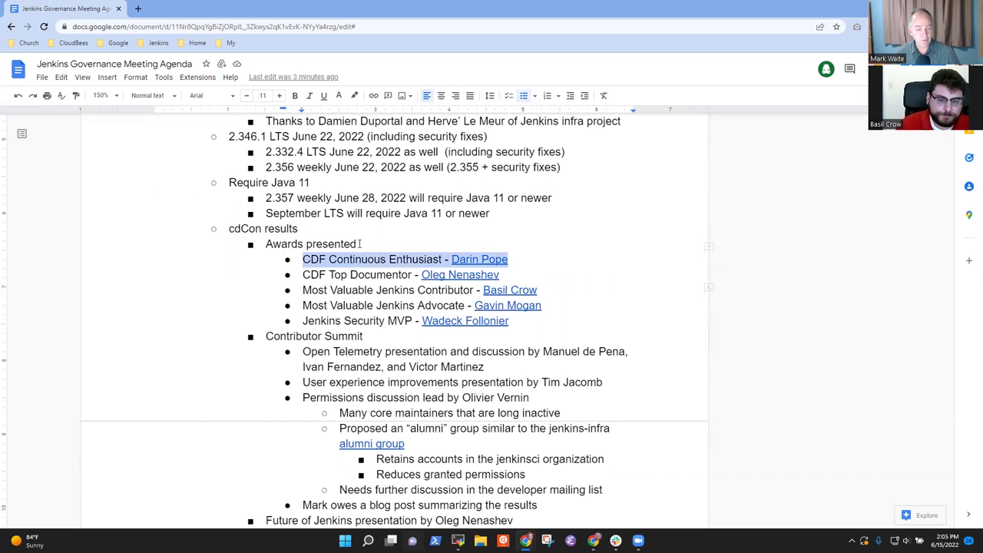
{"action": "key", "text": "Down"}
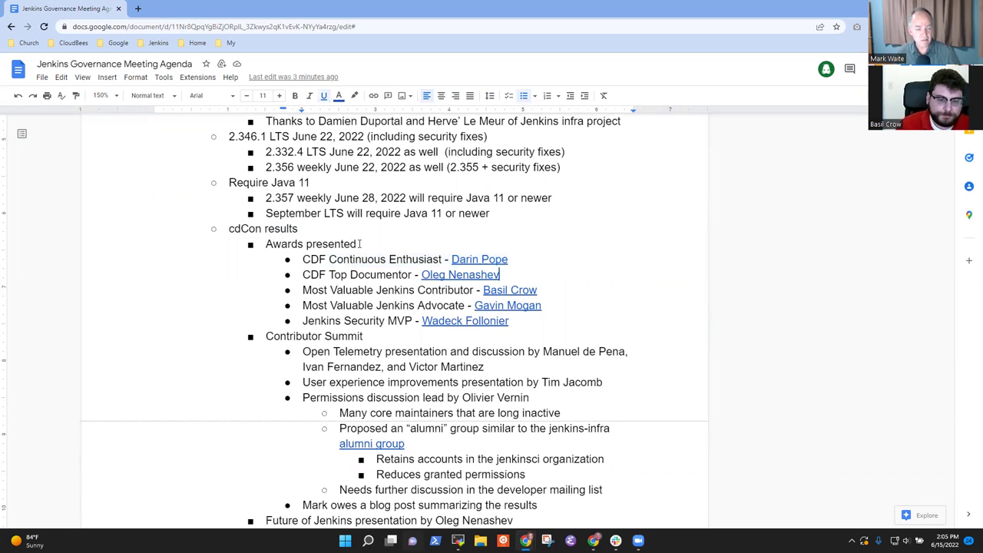
{"action": "key", "text": "shift+Home"}
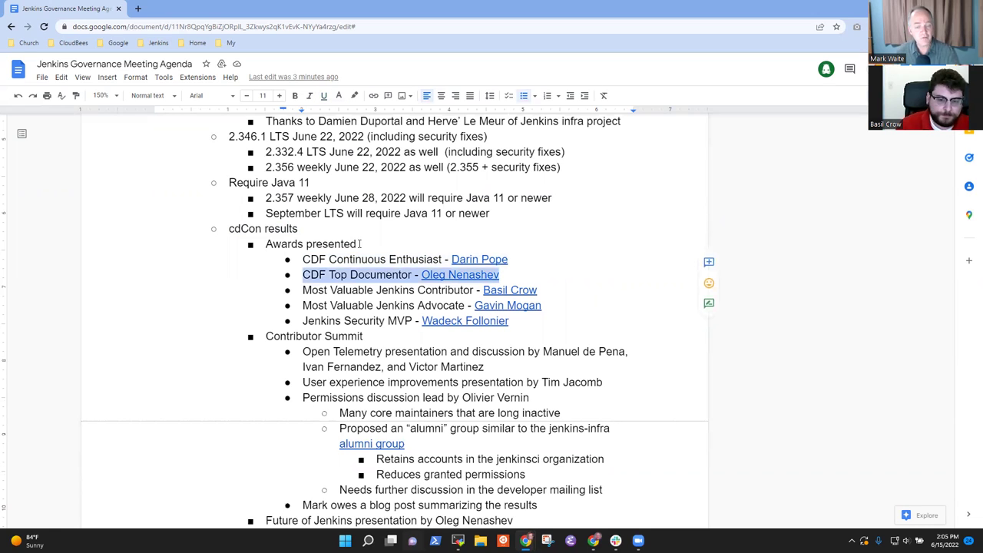
{"action": "key", "text": "Down"}
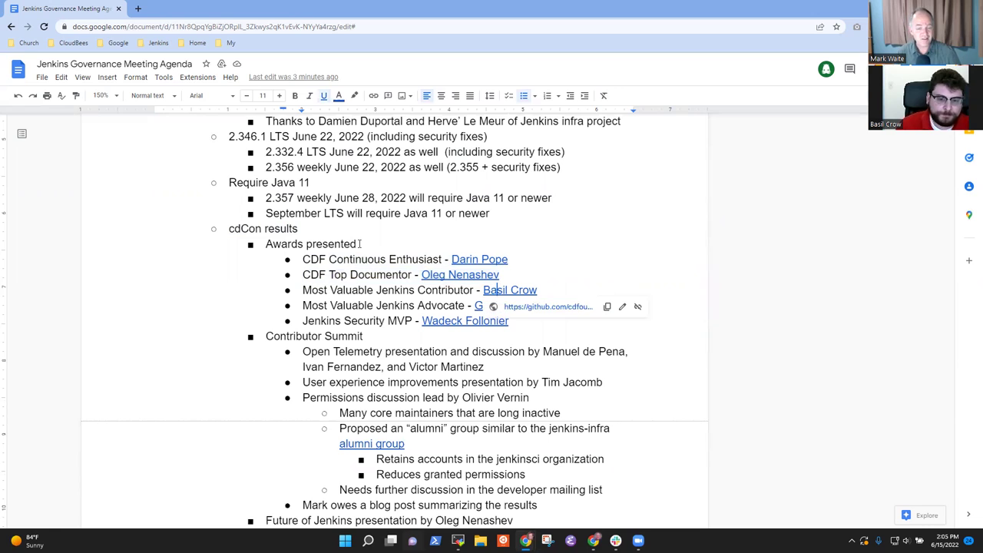
{"action": "key", "text": "shift+Home"}
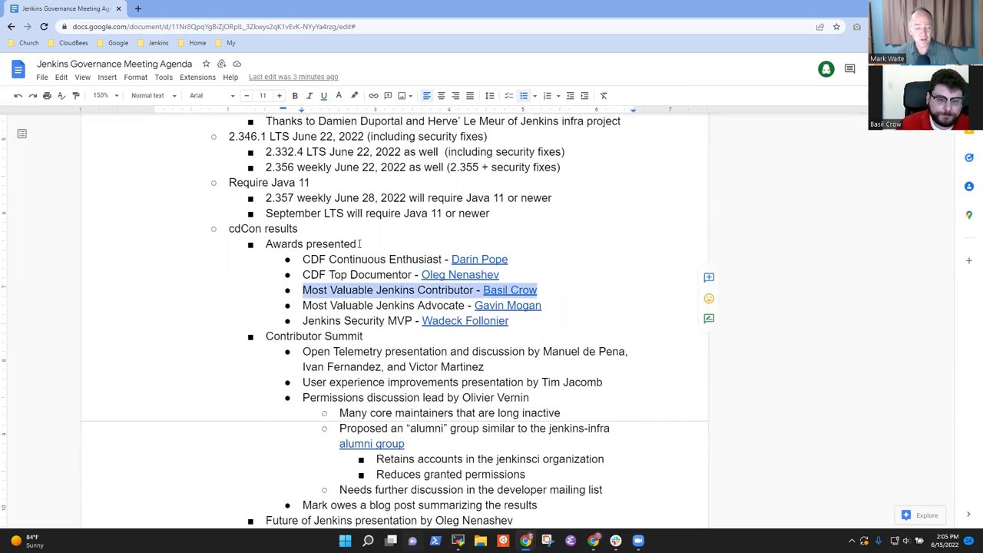
{"action": "key", "text": "Down"}
{"action": "key", "text": "shift+Home"}
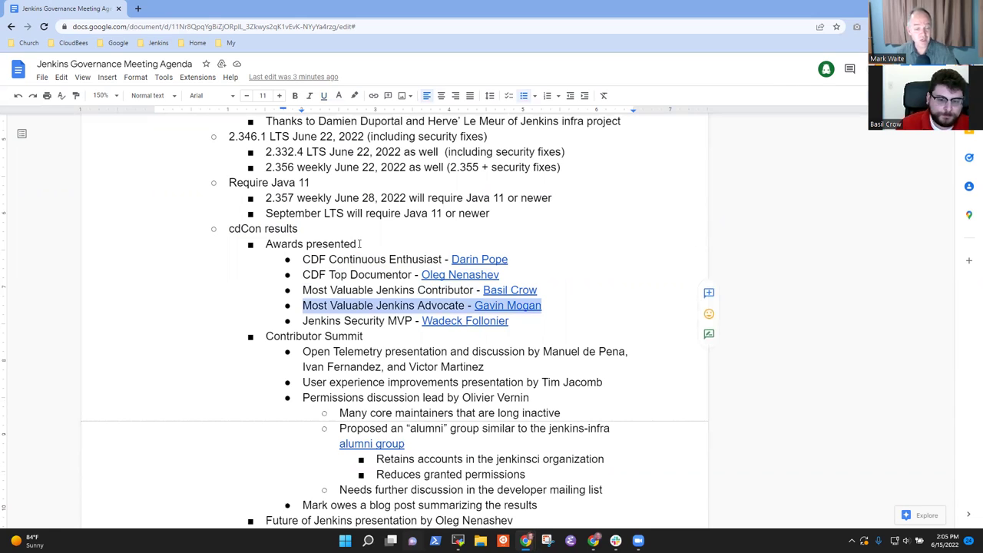
{"action": "key", "text": "Down"}
{"action": "key", "text": "shift+Home"}
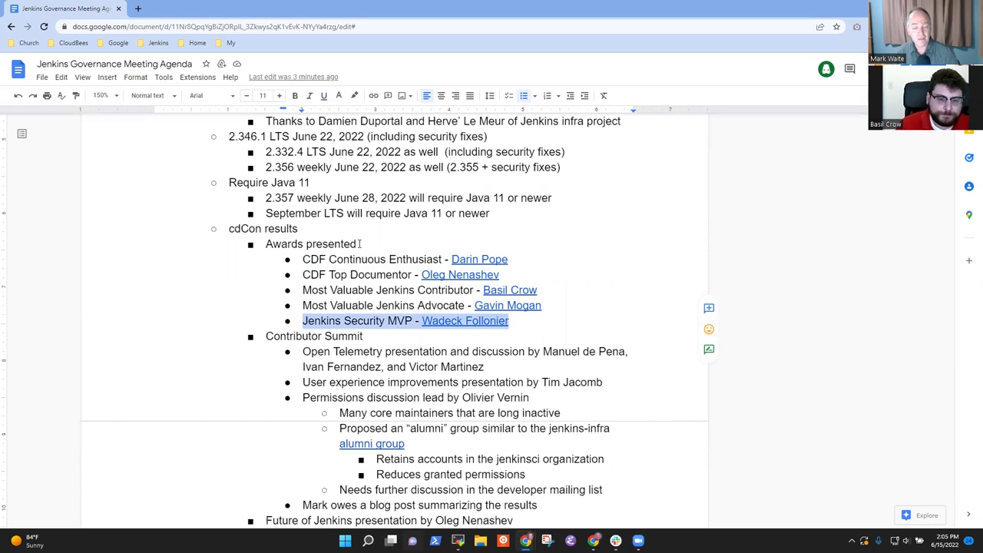
- Add an indented 'Most Valuable Player' sub-bullet under the Jenkins Security MVP line
{"action": "key", "text": "Right"}
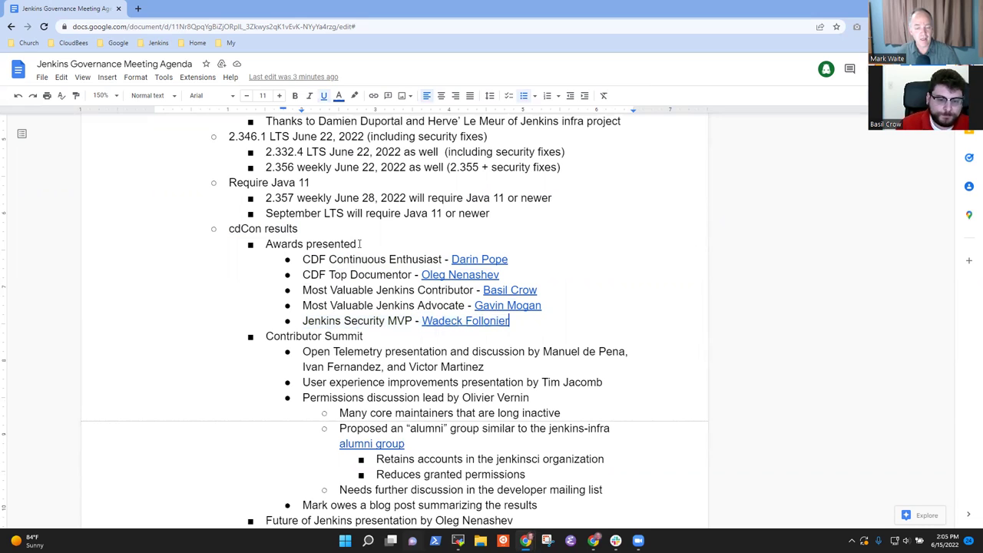
{"action": "key", "text": "Return"}
{"action": "key", "text": "Tab"}
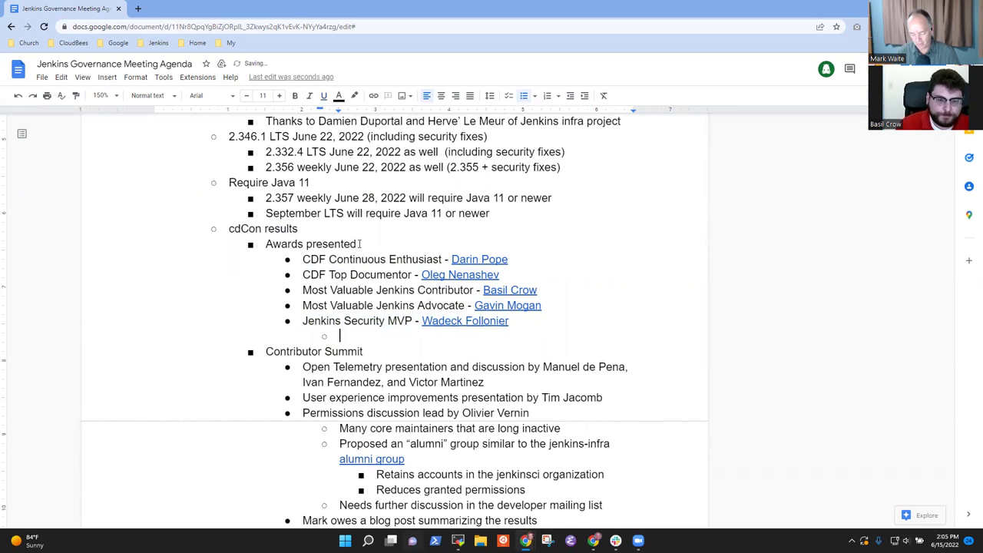
{"action": "type", "text": "Most"}
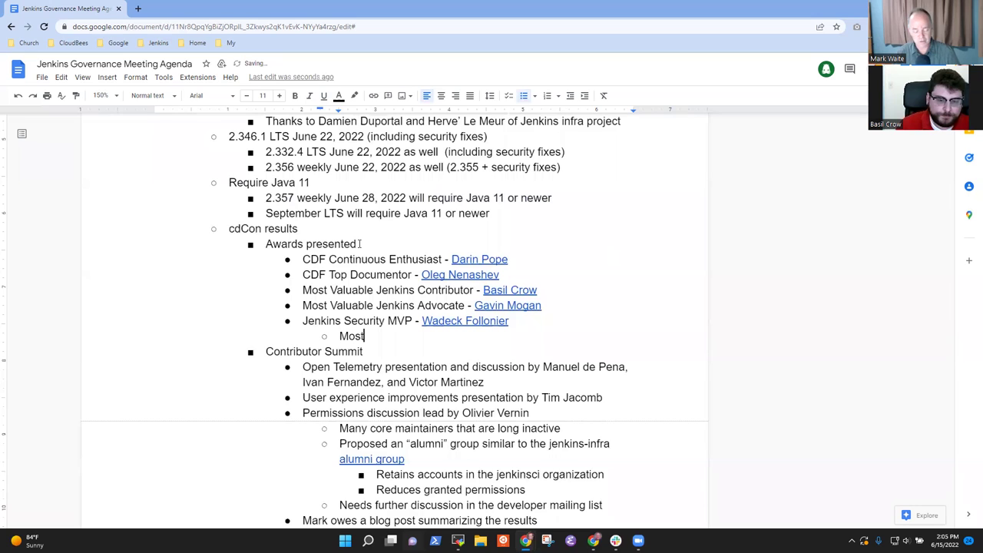
{"action": "type", "text": " Valuable "}
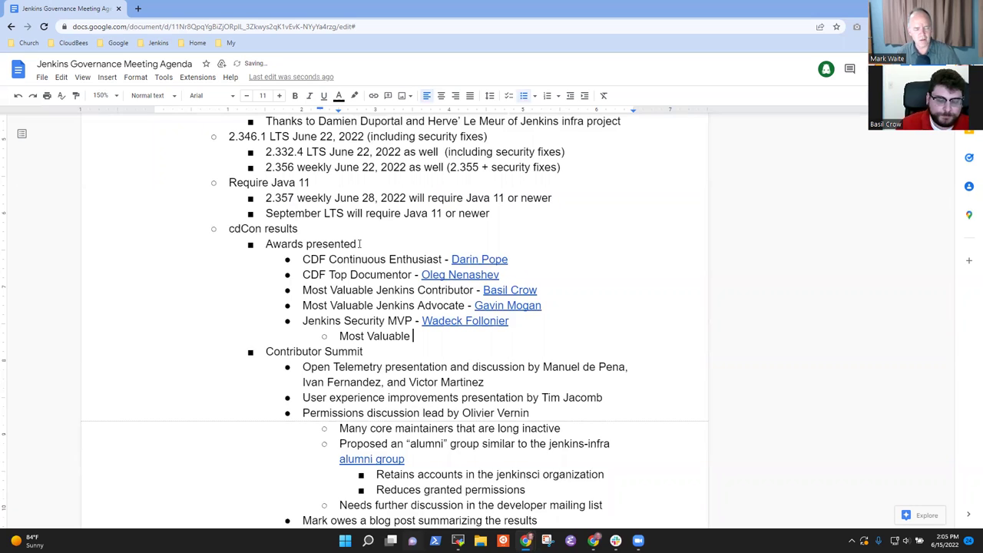
{"action": "type", "text": "Pla"}
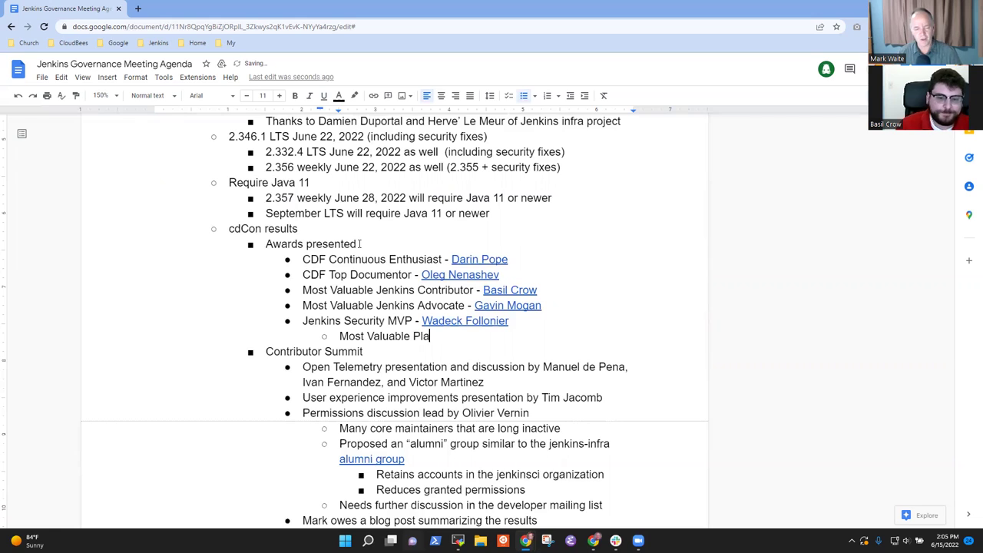
{"action": "type", "text": "yer"}
{"action": "key", "text": "ctrl+shift+Left"}
{"action": "key", "text": "ctrl+shift+Left"}
{"action": "key", "text": "ctrl+shift+Left"}
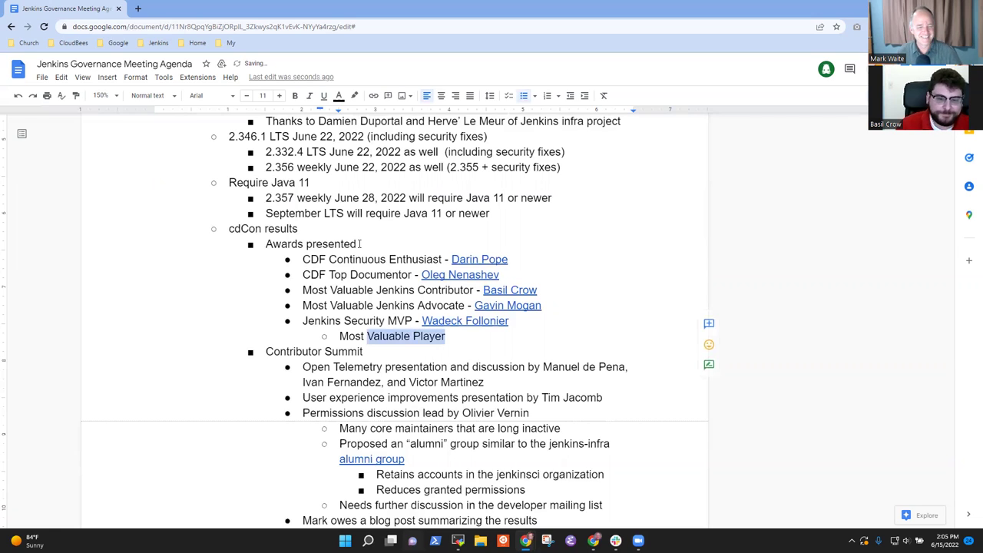
{"action": "key", "text": "Right"}
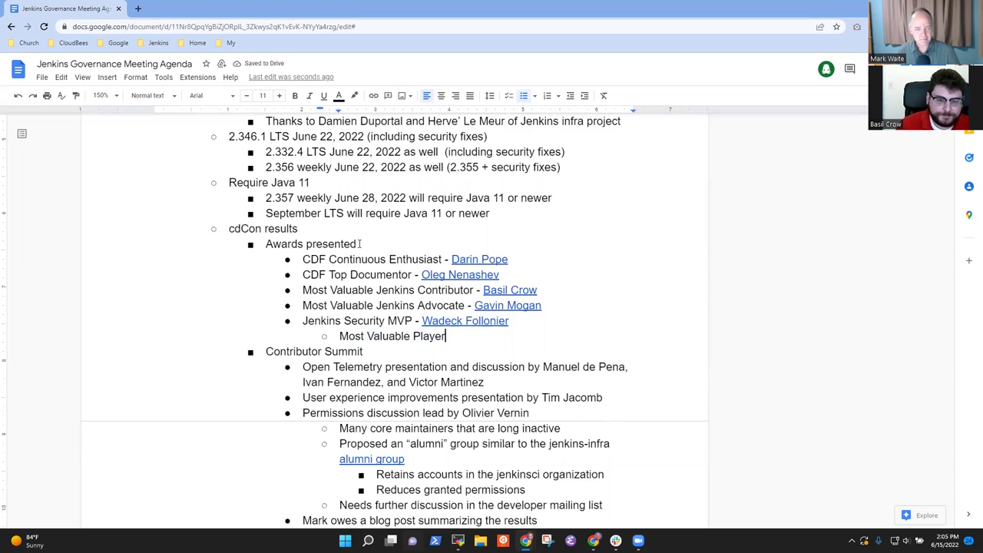
- Highlight the Contributor Summit heading below the awards list
{"action": "key", "text": "ctrl+Left"}
{"action": "key", "text": "Down"}
{"action": "key", "text": "Home"}
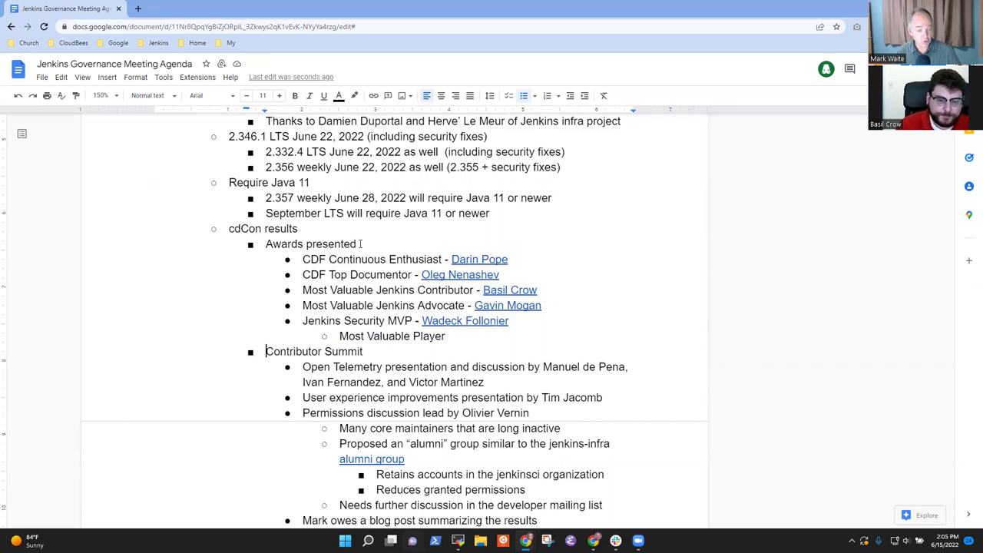
{"action": "key", "text": "shift+End"}
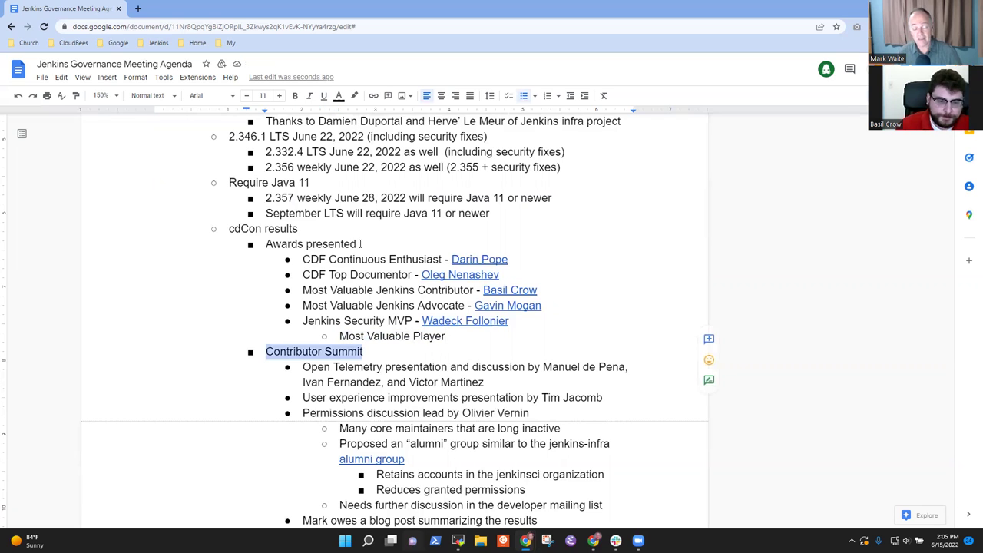
{"action": "scroll", "coordinate": [360, 243], "scroll_direction": "down", "scroll_amount": 1}
{"action": "scroll", "coordinate": [400, 208], "scroll_direction": "down", "scroll_amount": 1}
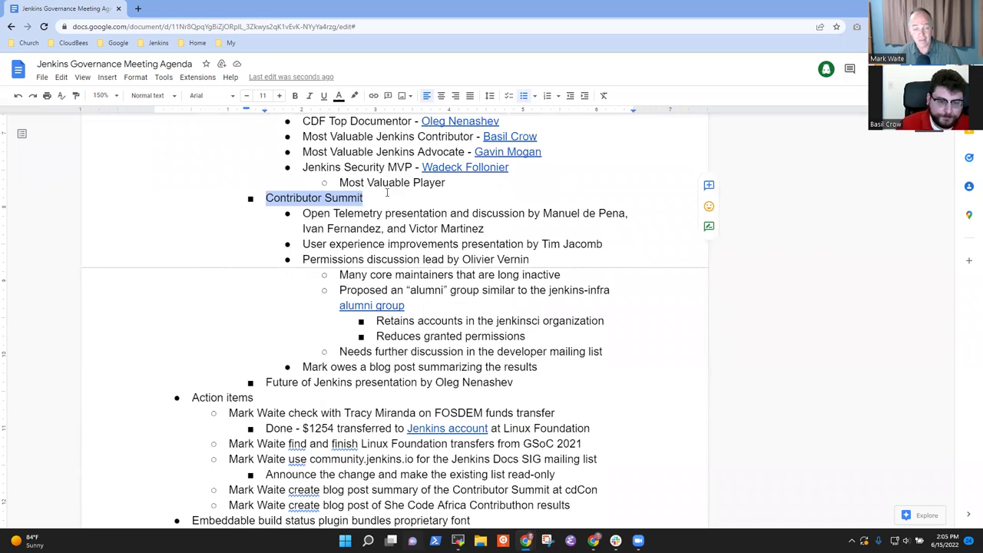
{"action": "left_click", "coordinate": [391, 212]}
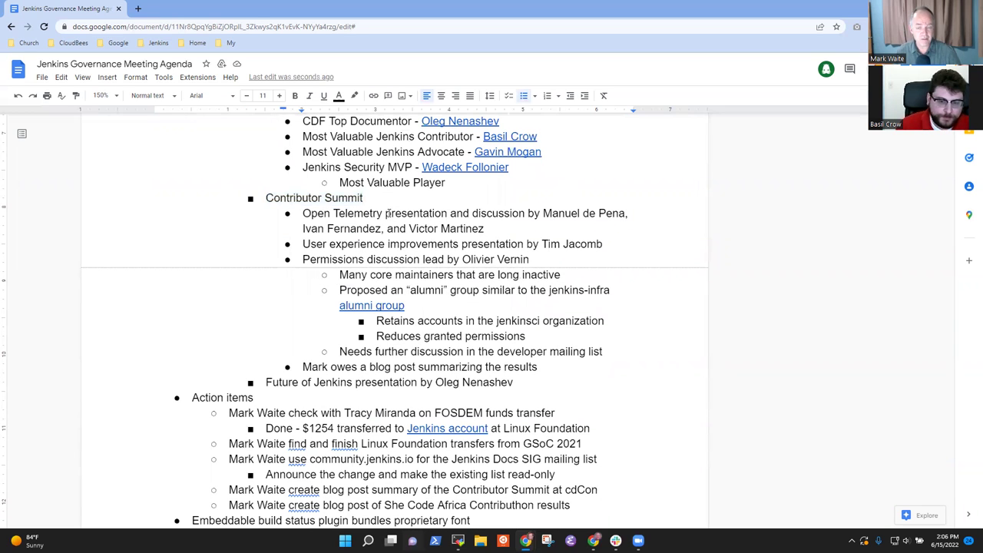
{"action": "key", "text": "ctrl+Right"}
{"action": "key", "text": "ctrl+Right"}
{"action": "key", "text": "ctrl+Right"}
{"action": "key", "text": "ctrl+Right"}
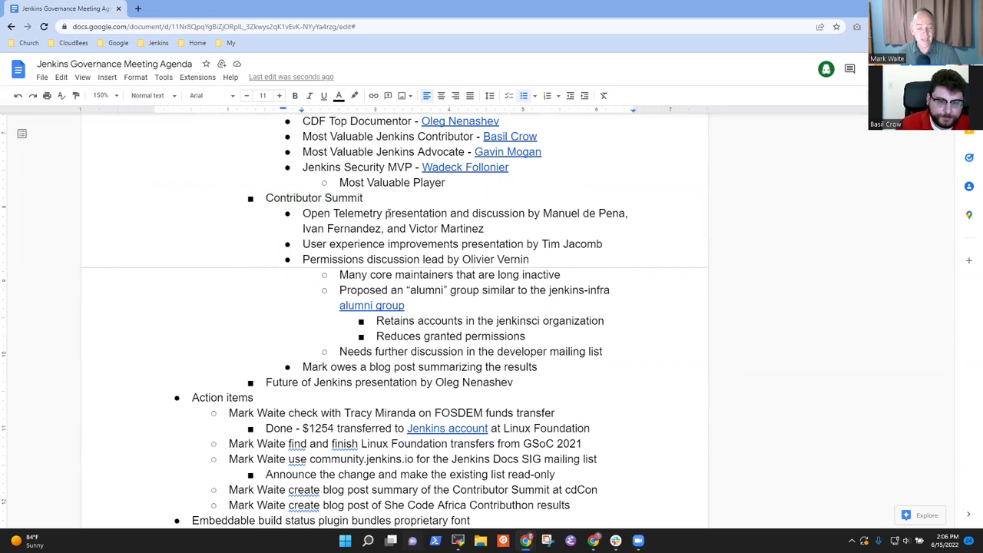
{"action": "key", "text": "ctrl+shift+Right"}
{"action": "key", "text": "ctrl+shift+Right"}
{"action": "key", "text": "ctrl+shift+Right"}
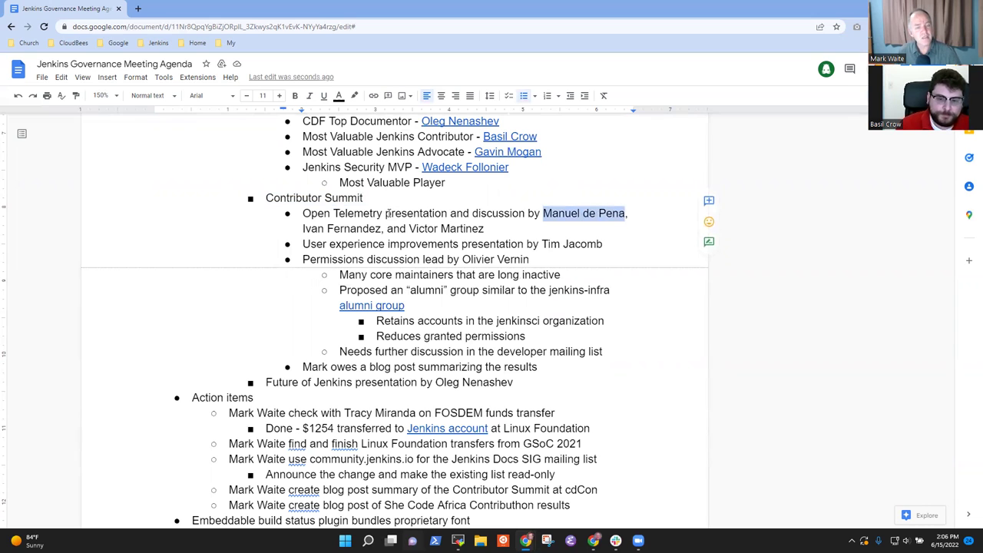
{"action": "key", "text": "ctrl+shift+Right"}
{"action": "key", "text": "ctrl+shift+Right"}
{"action": "key", "text": "ctrl+shift+Right"}
{"action": "key", "text": "ctrl+shift+Right"}
{"action": "key", "text": "ctrl+shift+Right"}
{"action": "key", "text": "ctrl+shift+Right"}
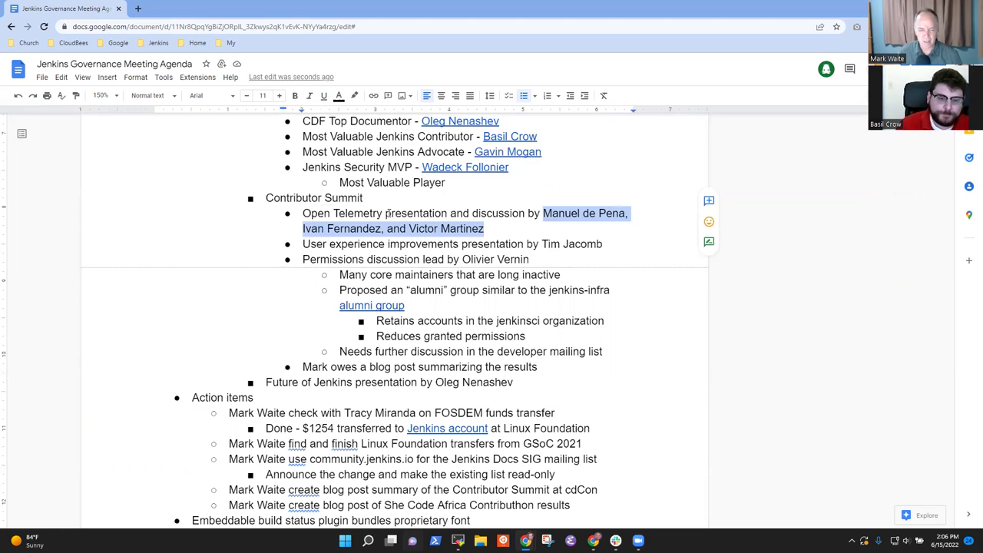
{"action": "key", "text": "Right"}
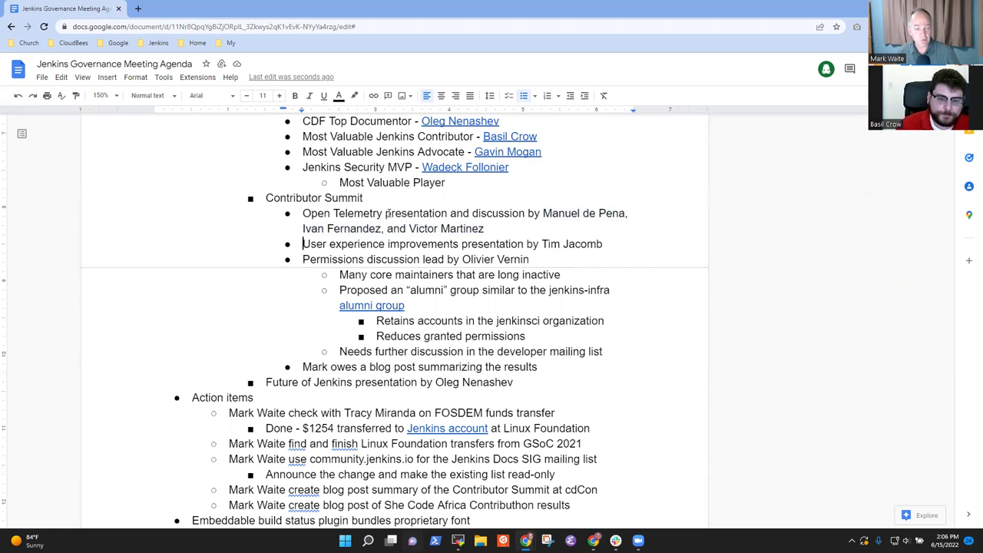
{"action": "key", "text": "shift+End"}
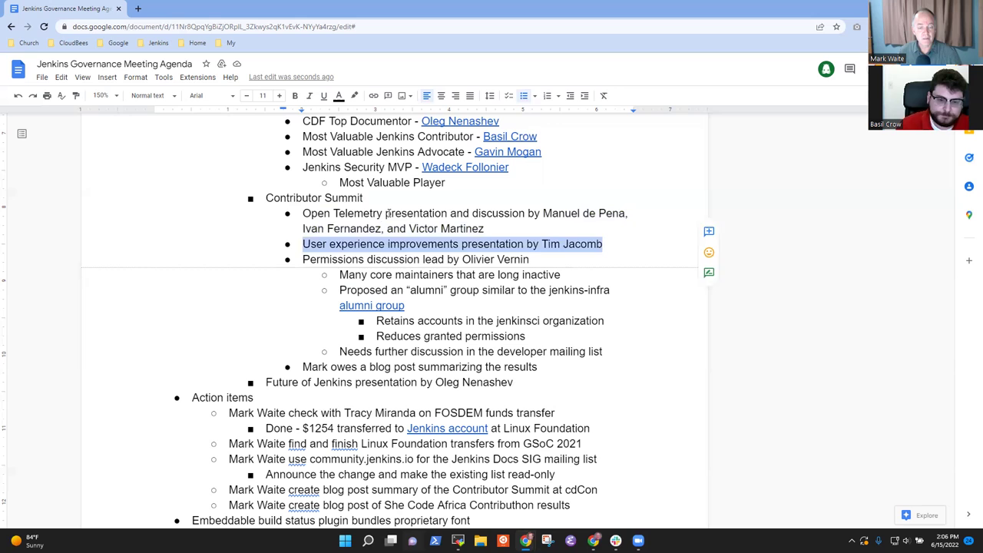
{"action": "left_click", "coordinate": [388, 214]}
{"action": "key", "text": "shift+End"}
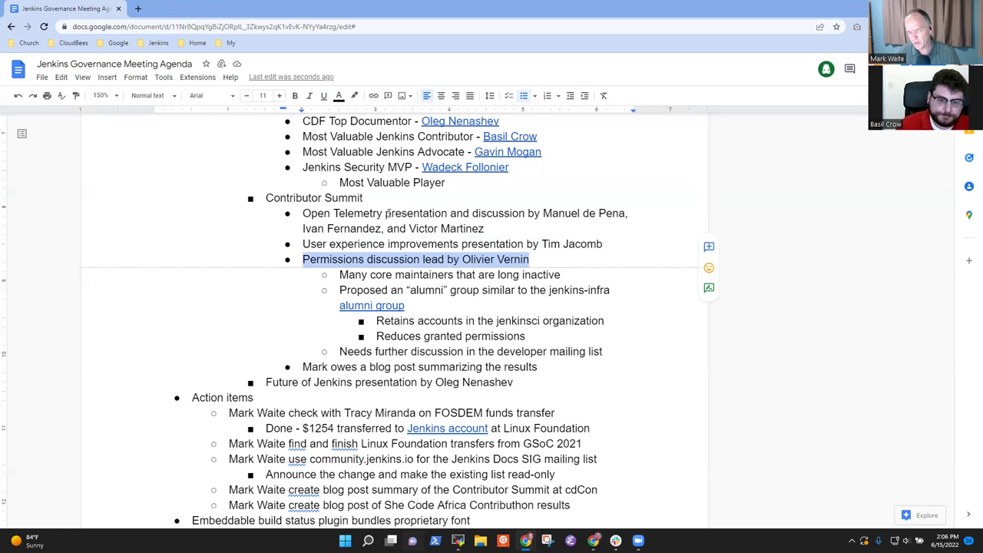
{"action": "key", "text": "Down"}
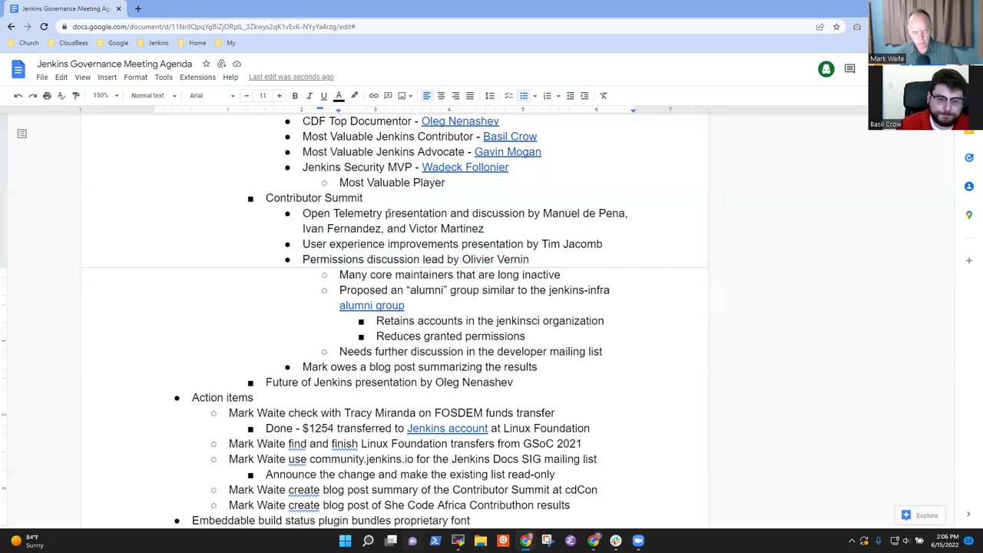
{"action": "key", "text": "shift+End"}
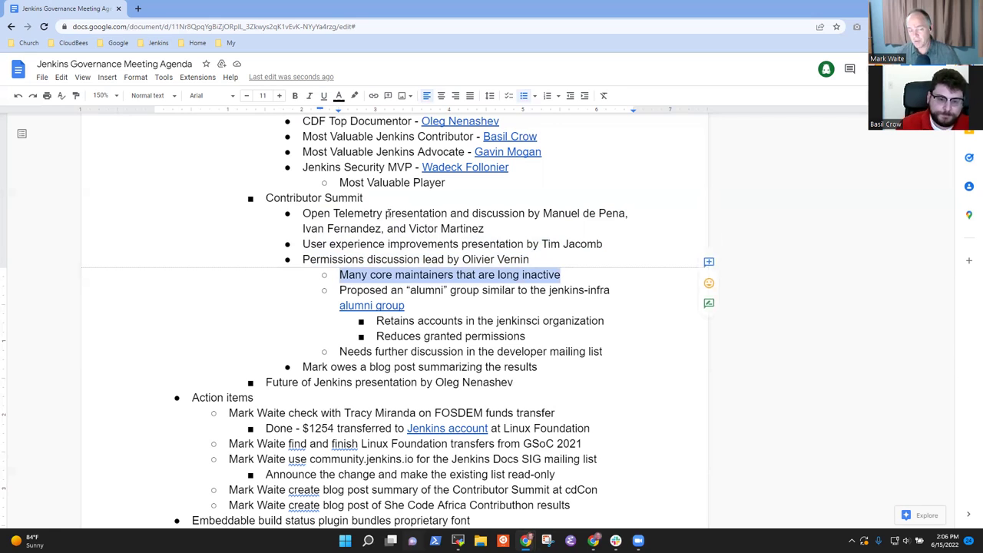
{"action": "key", "text": "Down"}
{"action": "key", "text": "shift+End"}
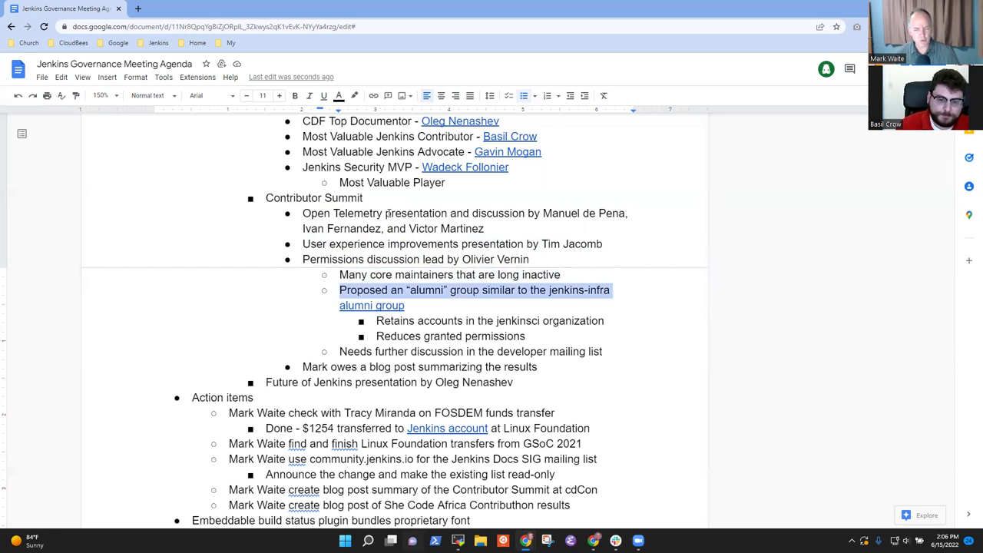
{"action": "key", "text": "shift+Down"}
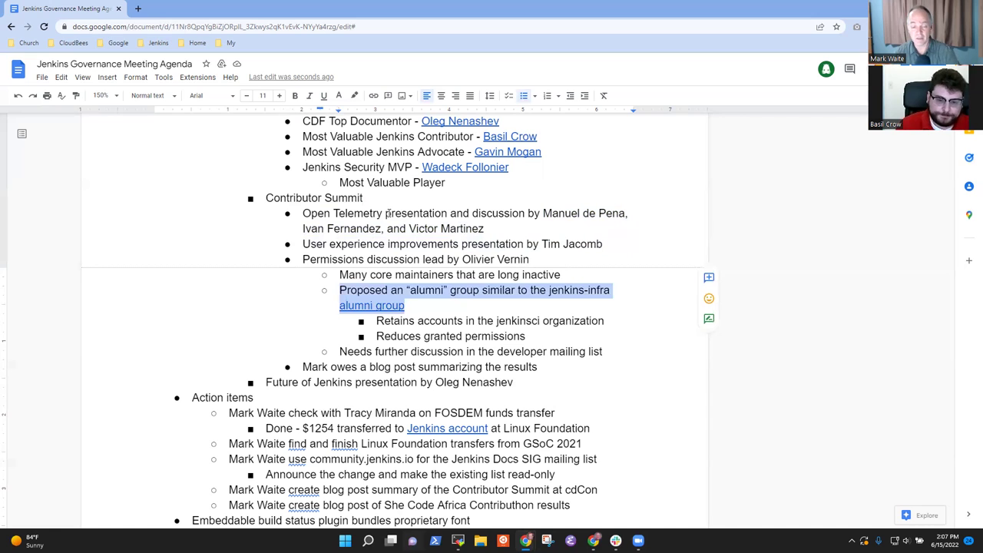
{"action": "key", "text": "Down"}
{"action": "key", "text": "Down"}
{"action": "key", "text": "Down"}
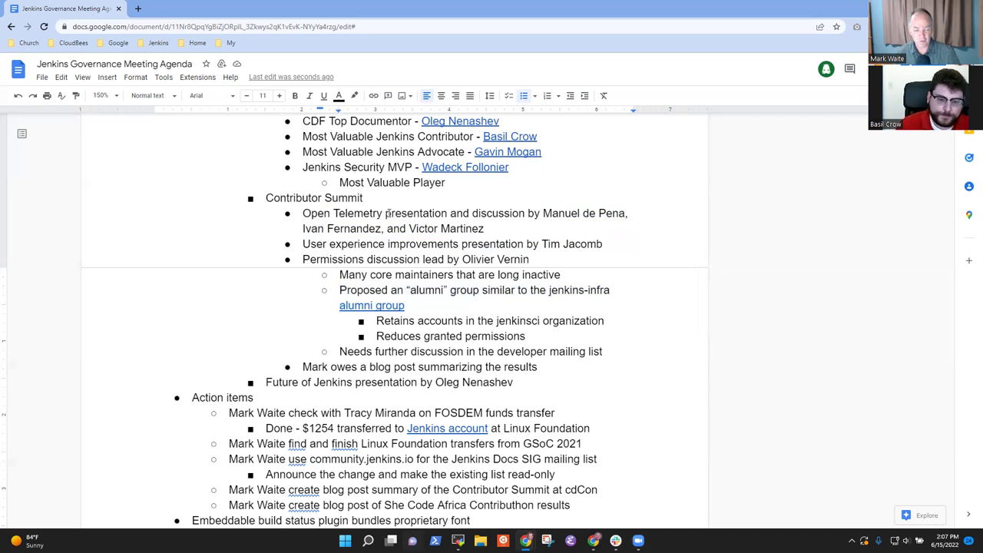
{"action": "key", "text": "Home"}
{"action": "key", "text": "shift+End"}
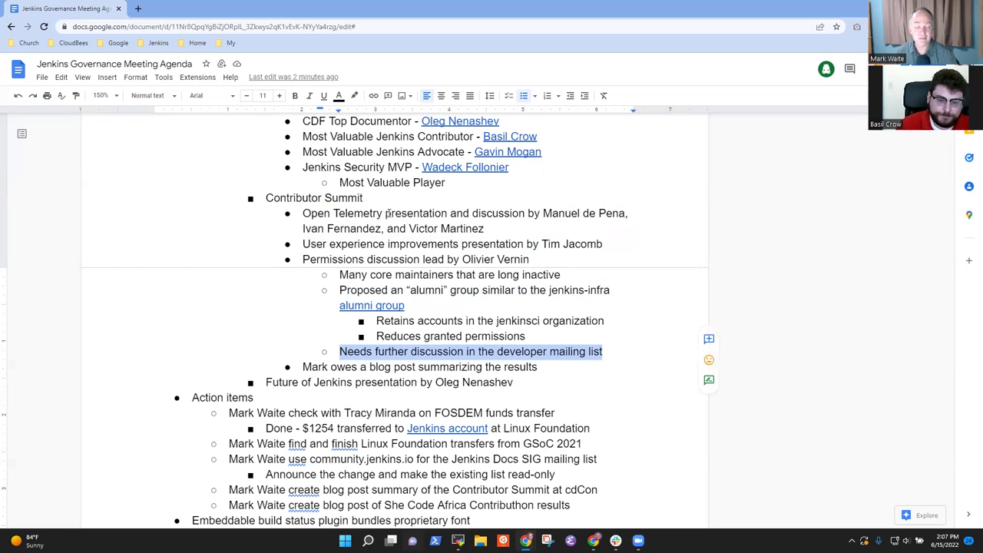
{"action": "key", "text": "Down"}
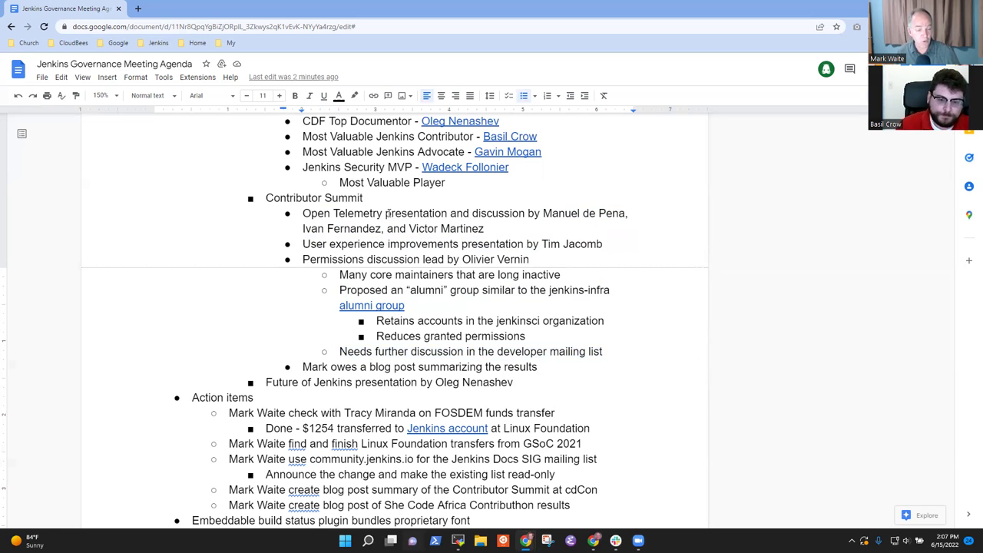
{"action": "key", "text": "shift+Home"}
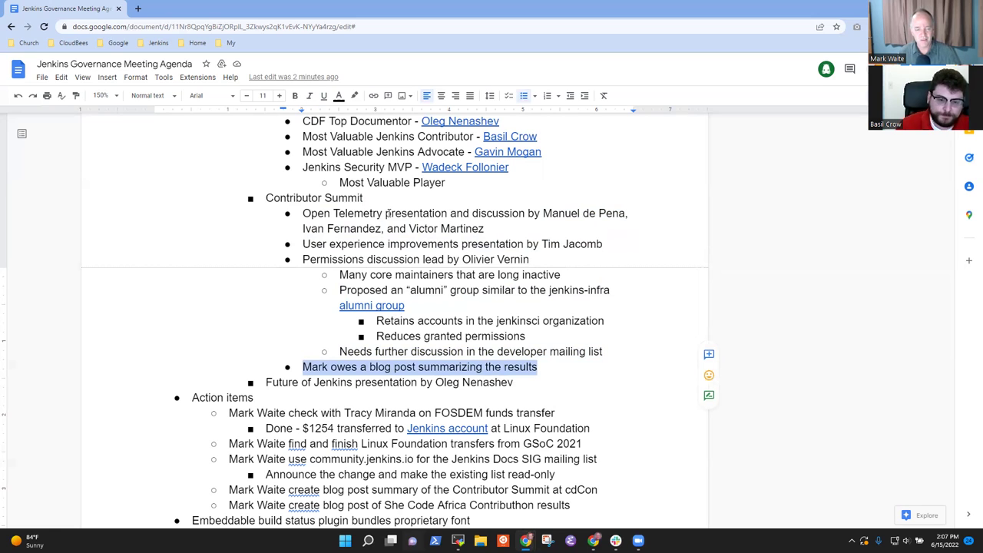
{"action": "key", "text": "Down"}
{"action": "key", "text": "shift+End"}
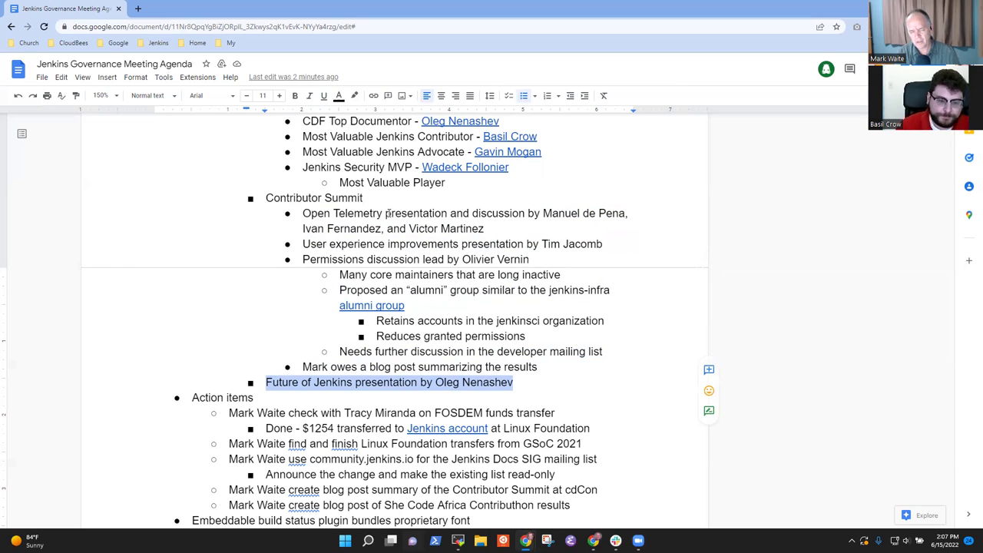
{"action": "key", "text": "Down"}
{"action": "key", "text": "Down"}
{"action": "key", "text": "Down"}
{"action": "key", "text": "Down"}
{"action": "key", "text": "Down"}
{"action": "key", "text": "Down"}
{"action": "key", "text": "Down"}
{"action": "key", "text": "Down"}
{"action": "key", "text": "Down"}
{"action": "key", "text": "Down"}
{"action": "key", "text": "Down"}
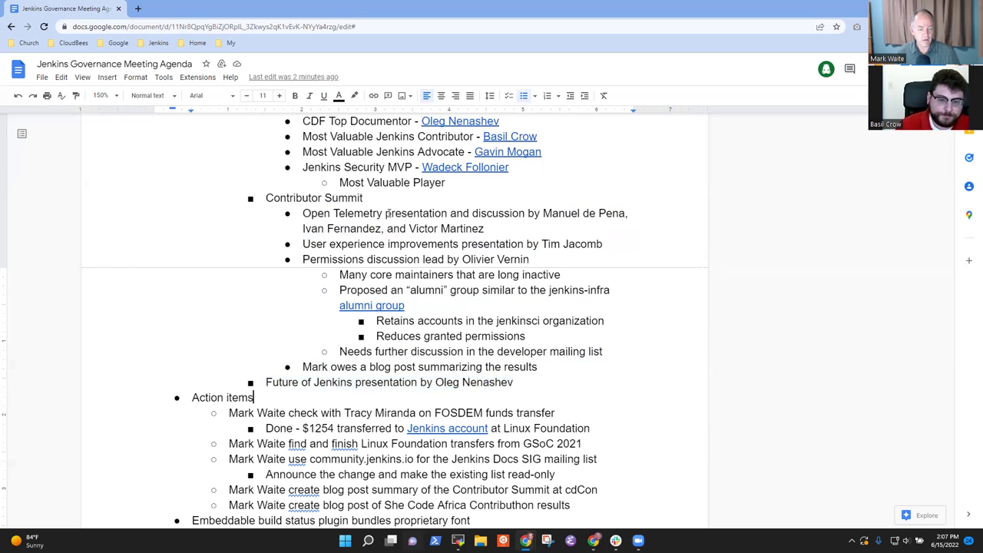
{"action": "key", "text": "Down"}
{"action": "key", "text": "Down"}
{"action": "key", "text": "Down"}
{"action": "key", "text": "Down"}
{"action": "key", "text": "Down"}
{"action": "key", "text": "Down"}
{"action": "key", "text": "Down"}
{"action": "key", "text": "Down"}
{"action": "key", "text": "Down"}
{"action": "key", "text": "Down"}
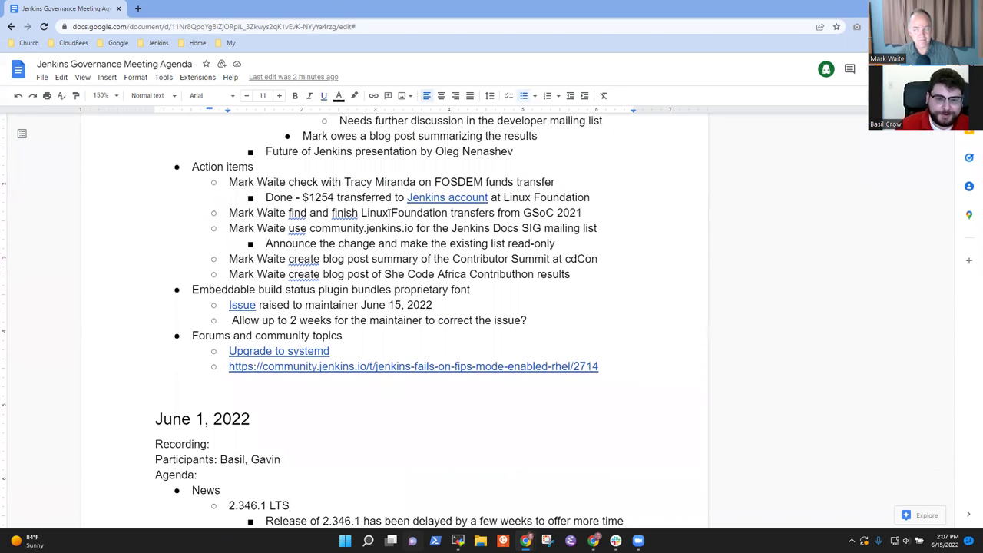
{"action": "scroll", "coordinate": [389, 212], "scroll_direction": "up", "scroll_amount": 3}
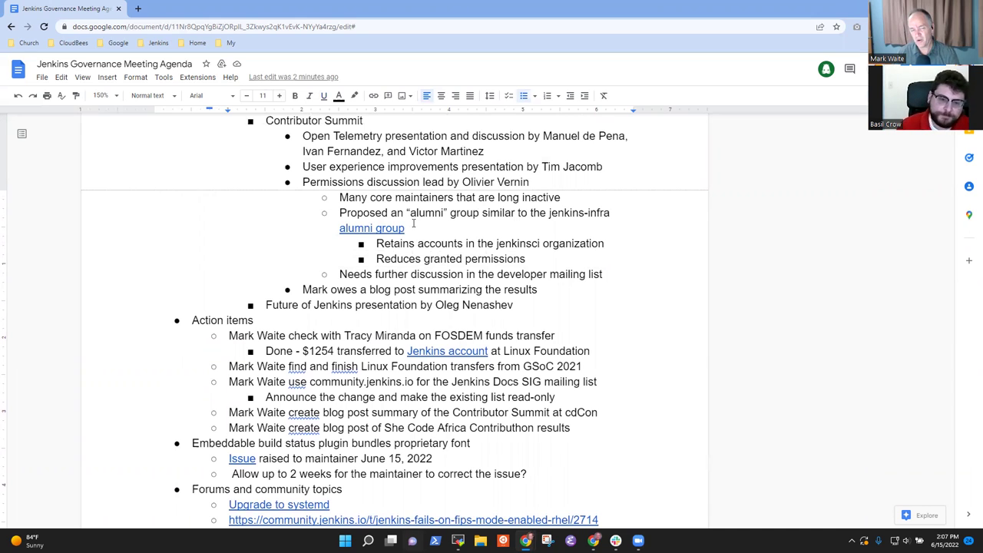
{"action": "left_click", "coordinate": [425, 215]}
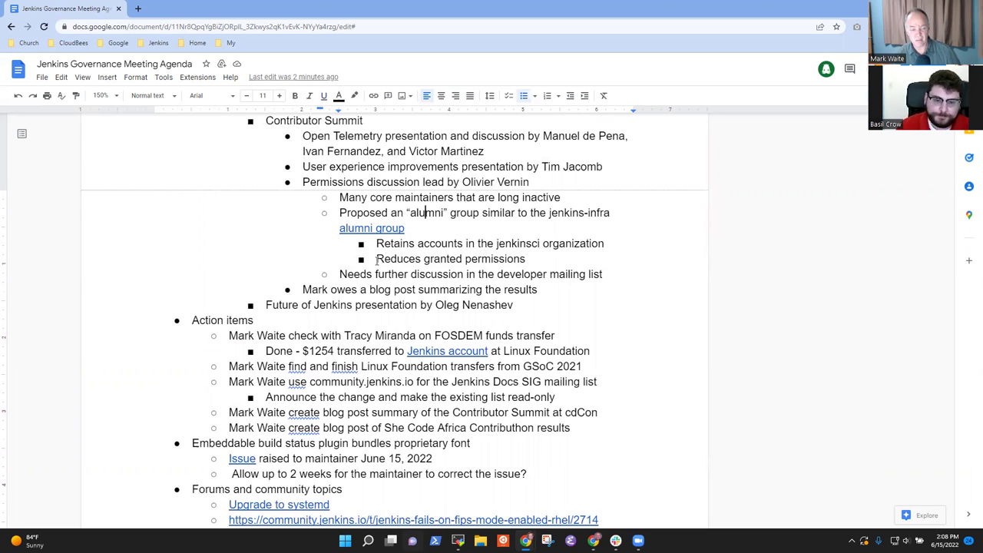
{"action": "scroll", "coordinate": [315, 244], "scroll_direction": "down", "scroll_amount": 3}
- Insert '2020' before 'funds' in the FOSDEM funds transfer action item
{"action": "left_click", "coordinate": [240, 217]}
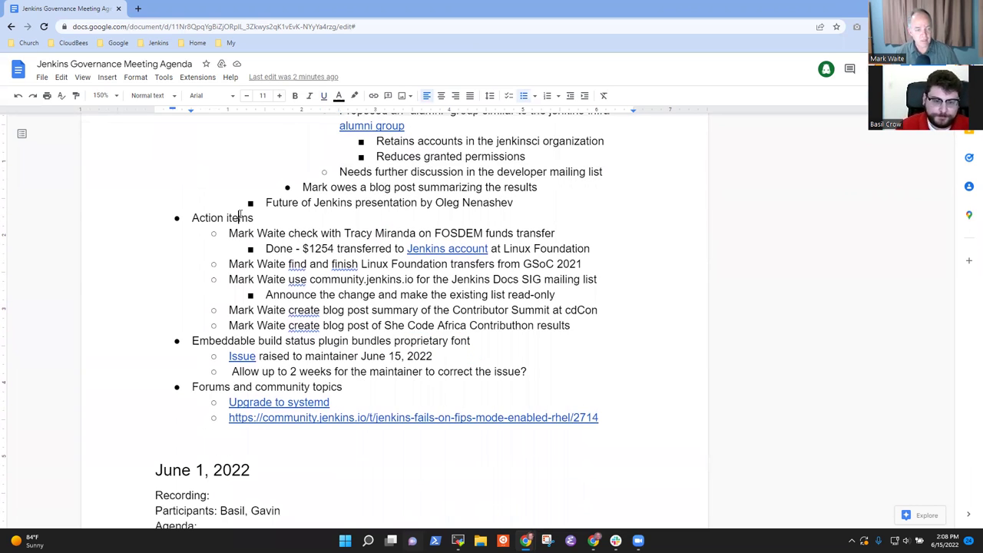
{"action": "key", "text": "shift+End"}
{"action": "key", "text": "Down"}
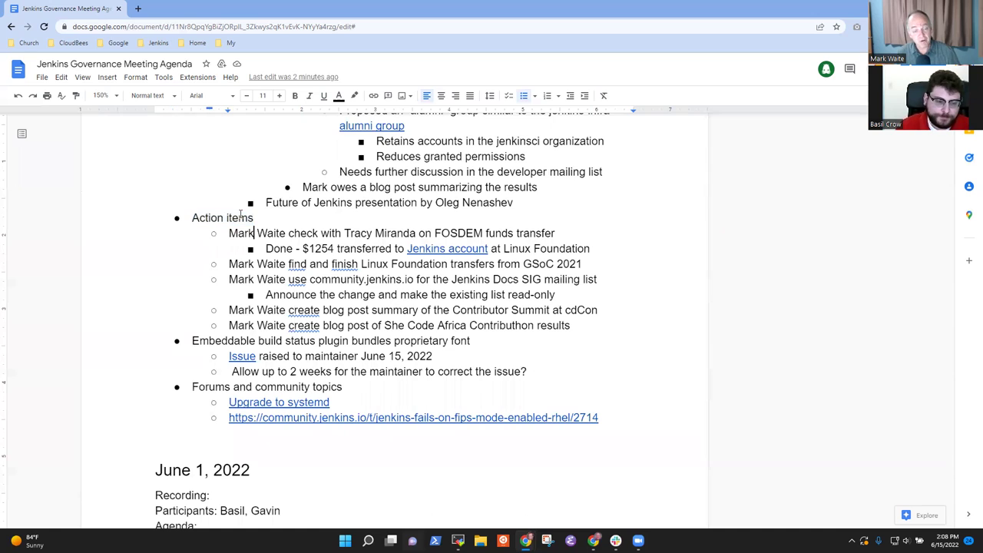
{"action": "key", "text": "Home"}
{"action": "key", "text": "shift+End"}
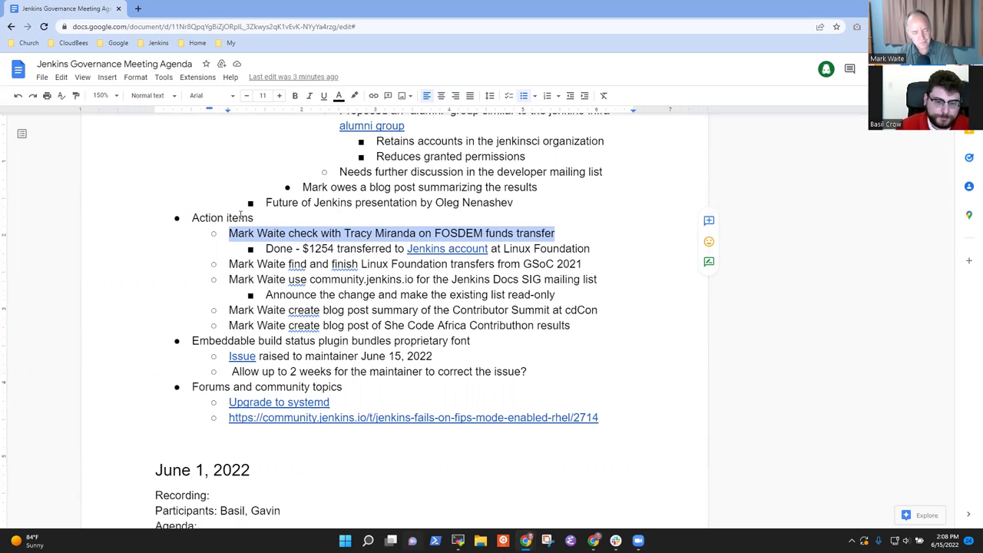
{"action": "key", "text": "Left"}
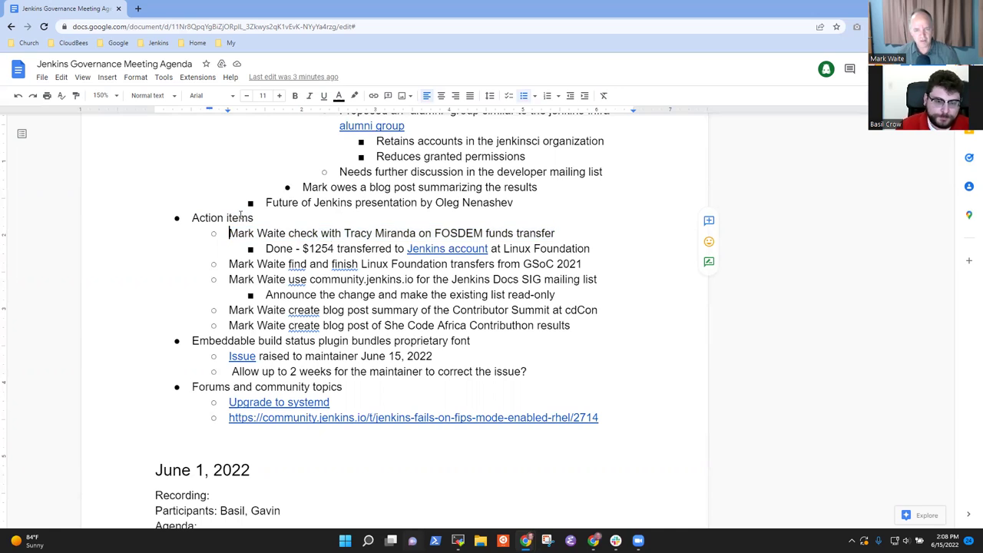
{"action": "key", "text": "ctrl+Right"}
{"action": "key", "text": "ctrl+Right"}
{"action": "key", "text": "ctrl+Right"}
{"action": "key", "text": "ctrl+Right"}
{"action": "key", "text": "ctrl+Right"}
{"action": "key", "text": "ctrl+Right"}
{"action": "key", "text": "ctrl+Right"}
{"action": "key", "text": "ctrl+Right"}
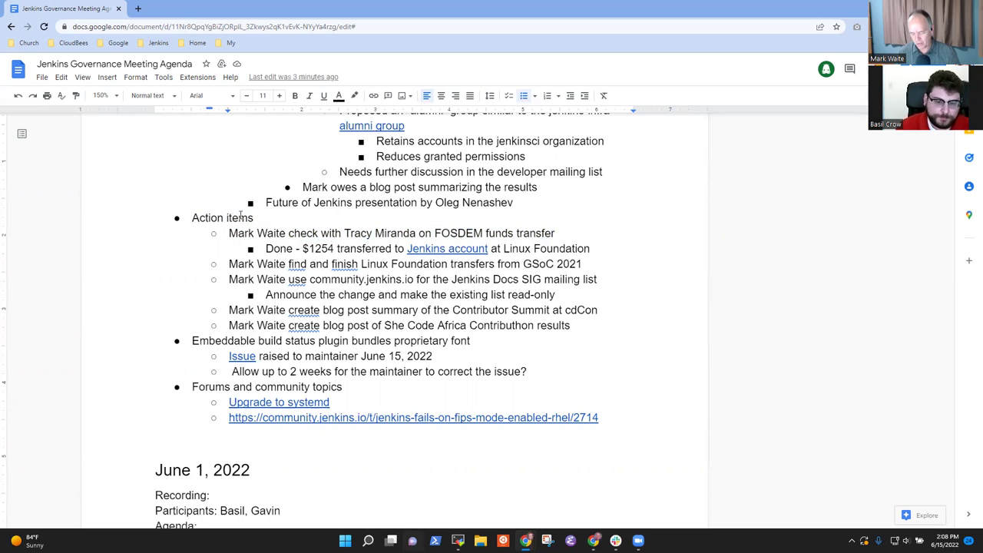
{"action": "type", "text": "2020"}
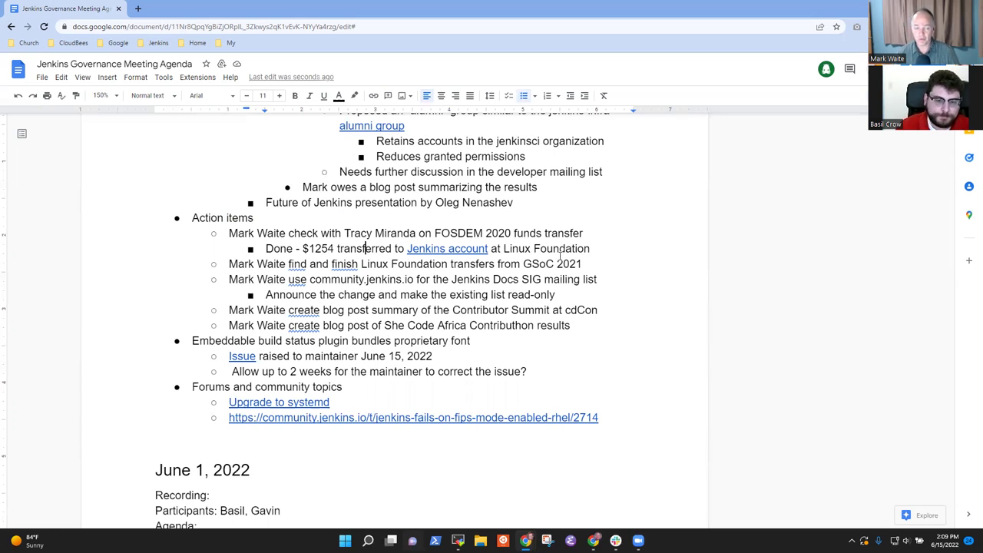
- Go through the $1254, GSoC 2021, mailing list, cdCon blog and She Code Africa items to the font topic
{"action": "left_click", "coordinate": [578, 248]}
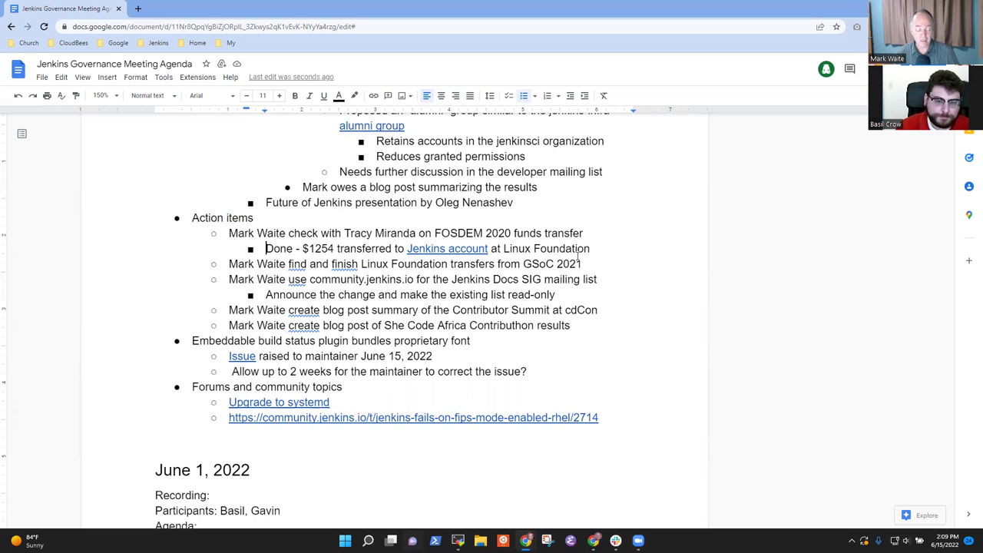
{"action": "triple_click", "coordinate": [578, 253]}
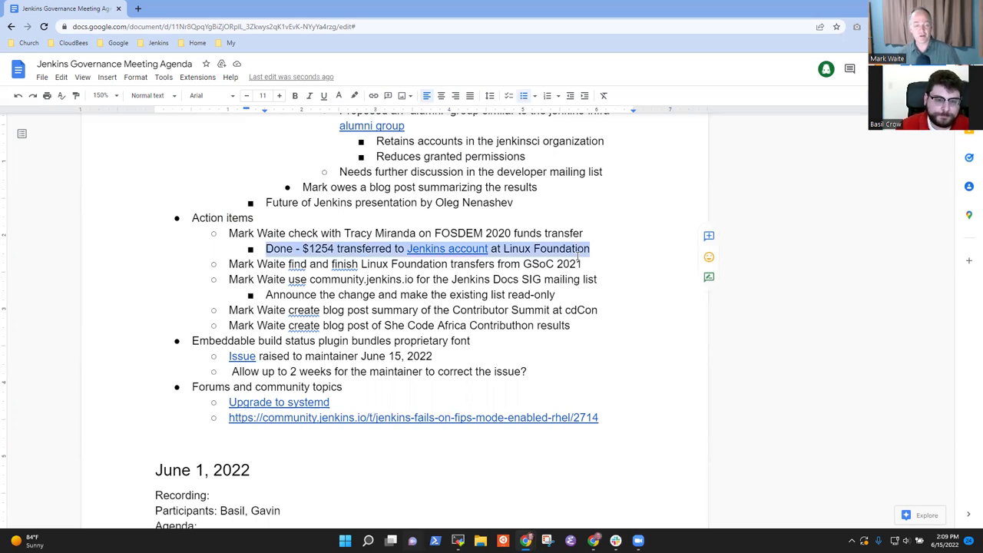
{"action": "left_click", "coordinate": [579, 258]}
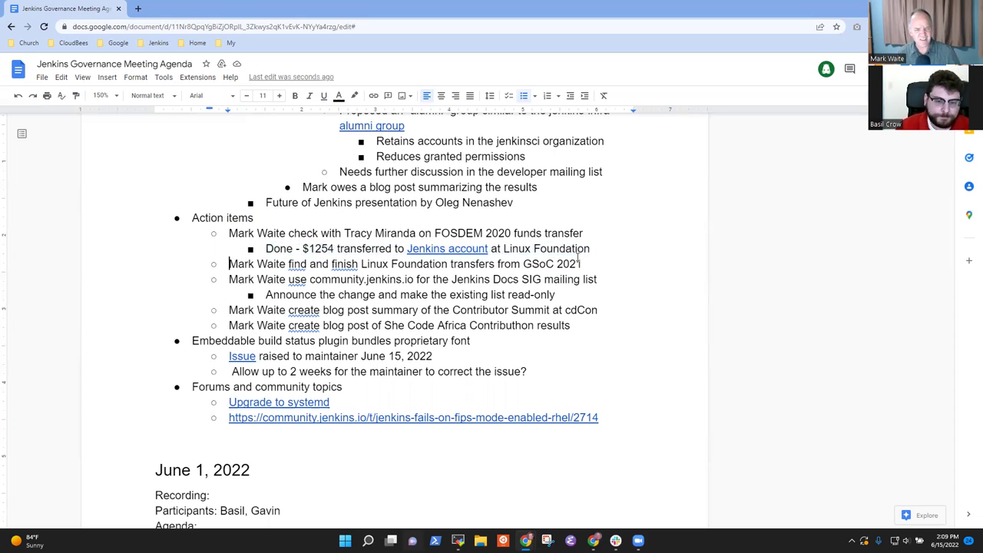
{"action": "triple_click", "coordinate": [578, 258]}
{"action": "key", "text": "Down"}
{"action": "key", "text": "Home"}
{"action": "key", "text": "shift+End"}
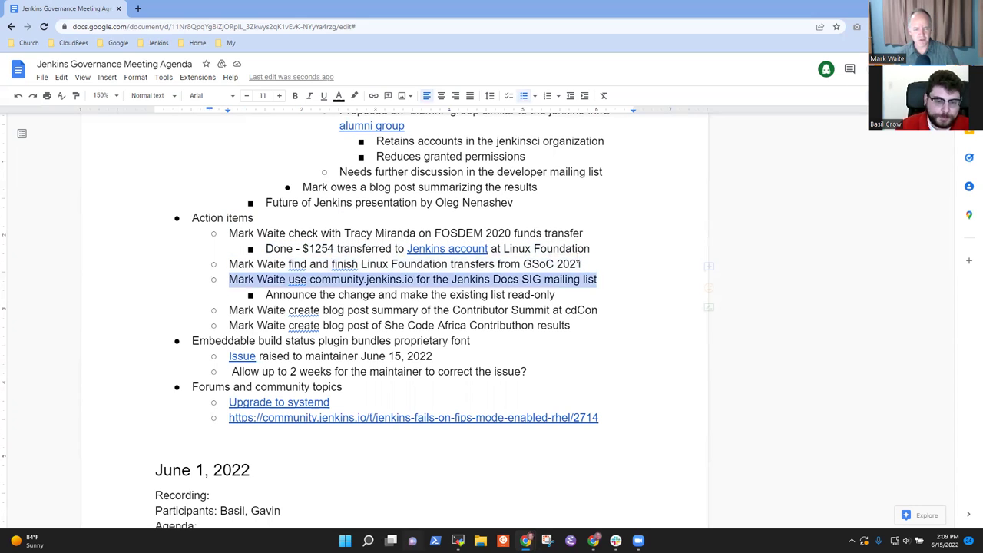
{"action": "key", "text": "Down"}
{"action": "key", "text": "Down"}
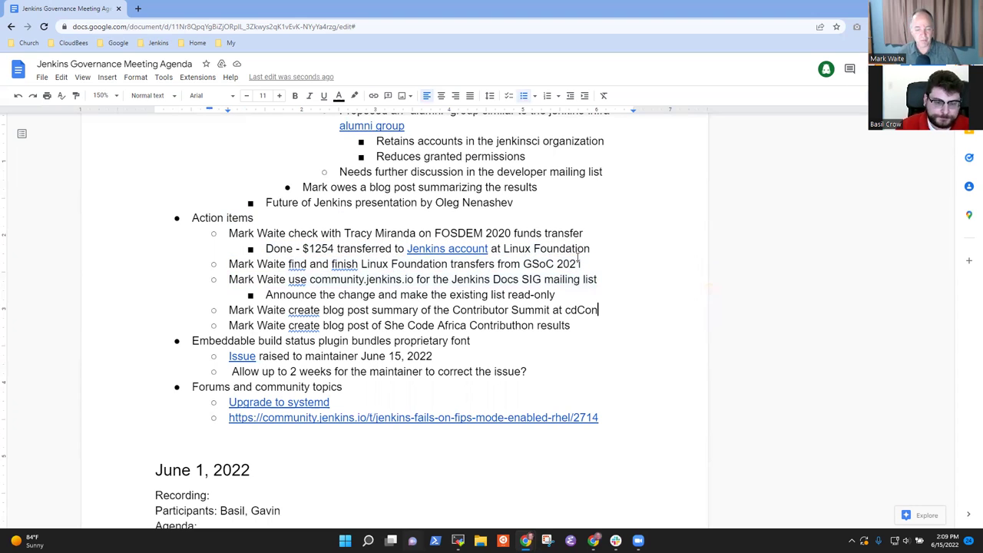
{"action": "key", "text": "shift+Home"}
{"action": "key", "text": "Down"}
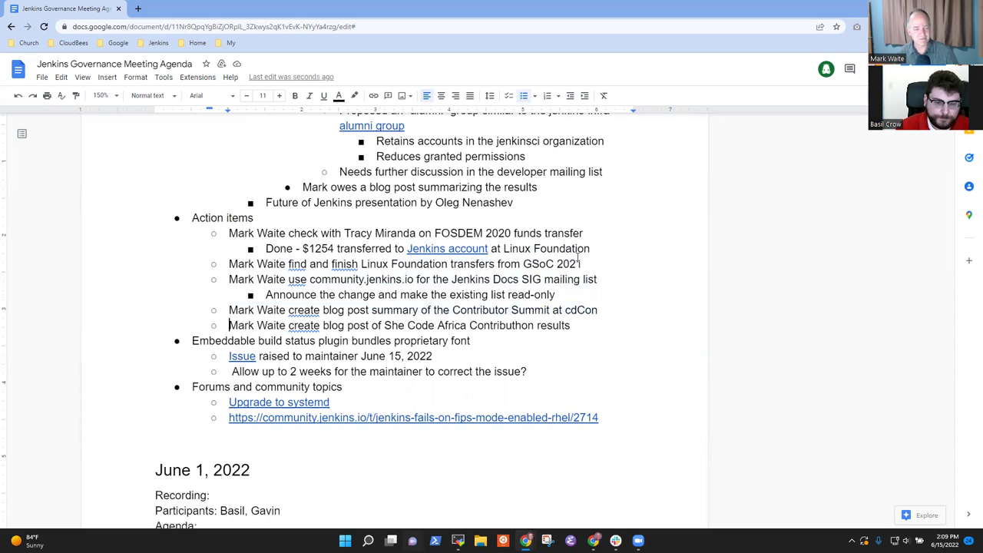
{"action": "key", "text": "shift+Home"}
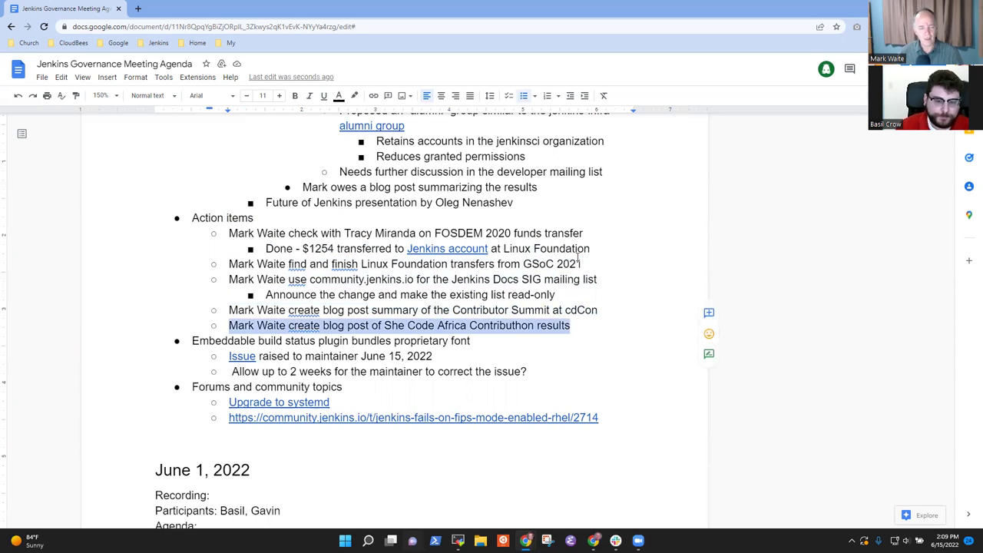
{"action": "key", "text": "Down"}
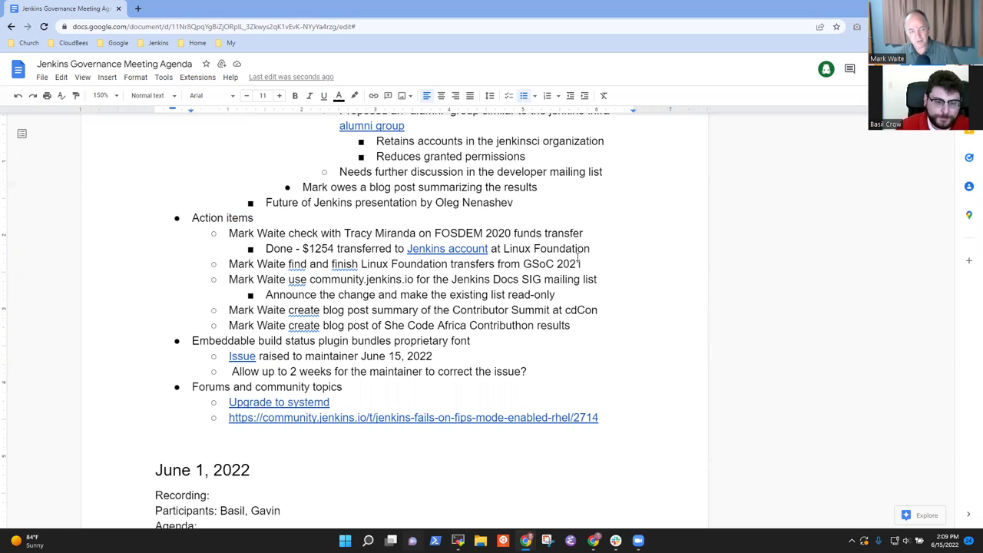
{"action": "key", "text": "shift+End"}
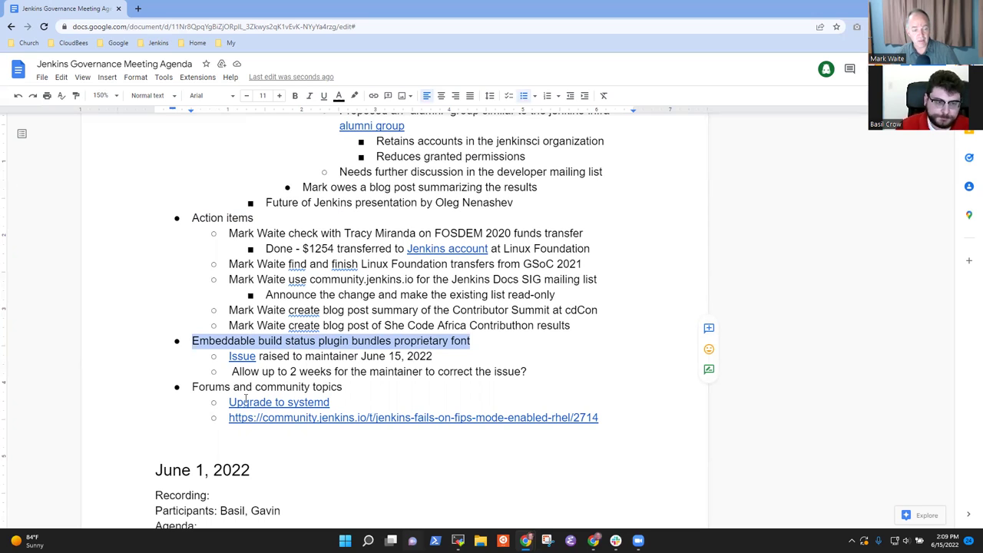
- Open Jira issue JENKINS-68764 from the Issue link, zoom in, and highlight the font license request
{"action": "left_click", "coordinate": [244, 357]}
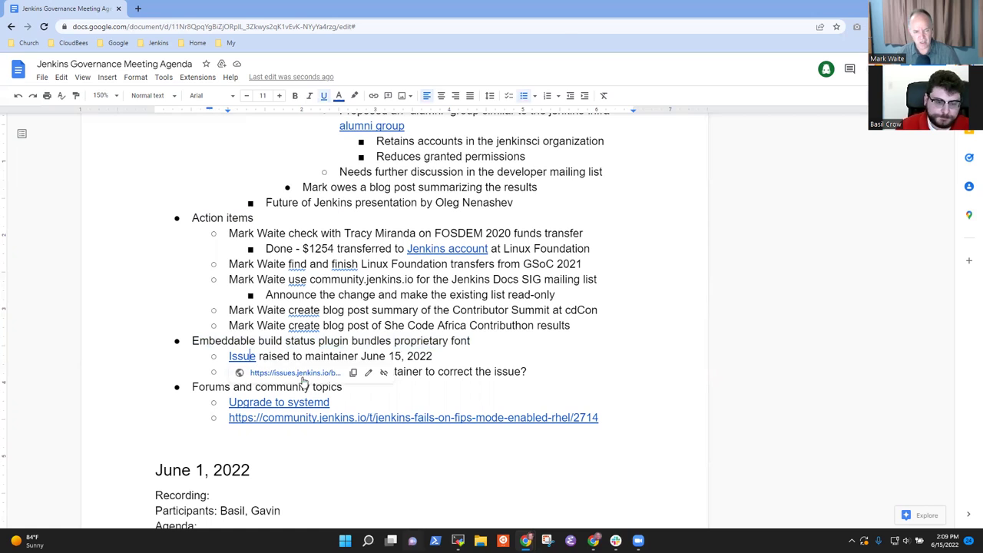
{"action": "left_click", "coordinate": [301, 375]}
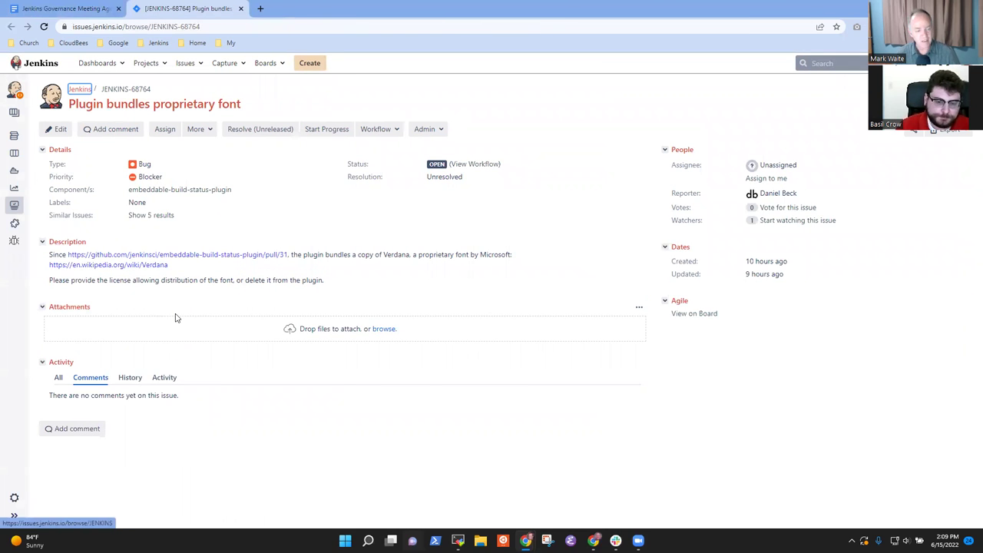
{"action": "key", "text": "ctrl+plus"}
{"action": "key", "text": "ctrl+plus"}
{"action": "key", "text": "ctrl+plus"}
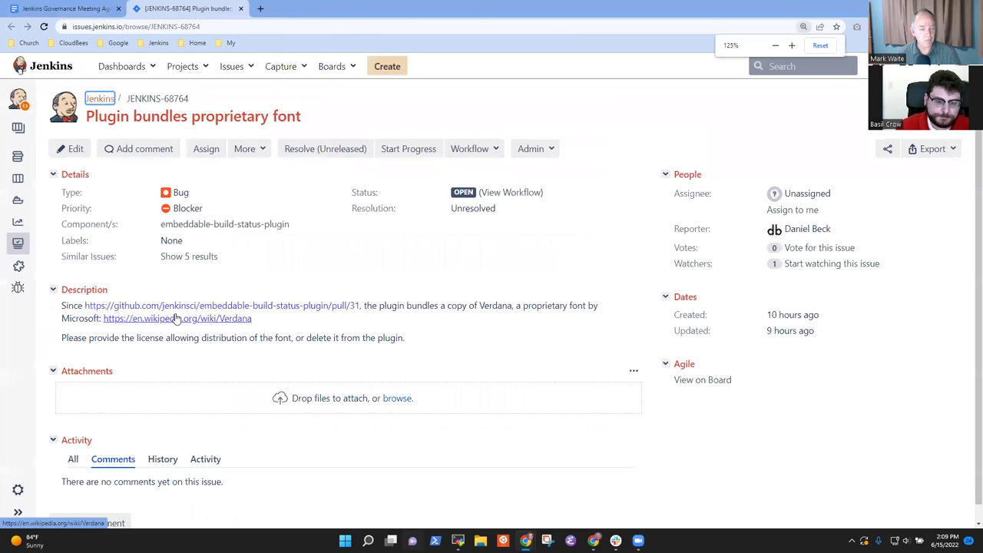
{"action": "scroll", "coordinate": [245, 336], "scroll_direction": "down", "scroll_amount": 2}
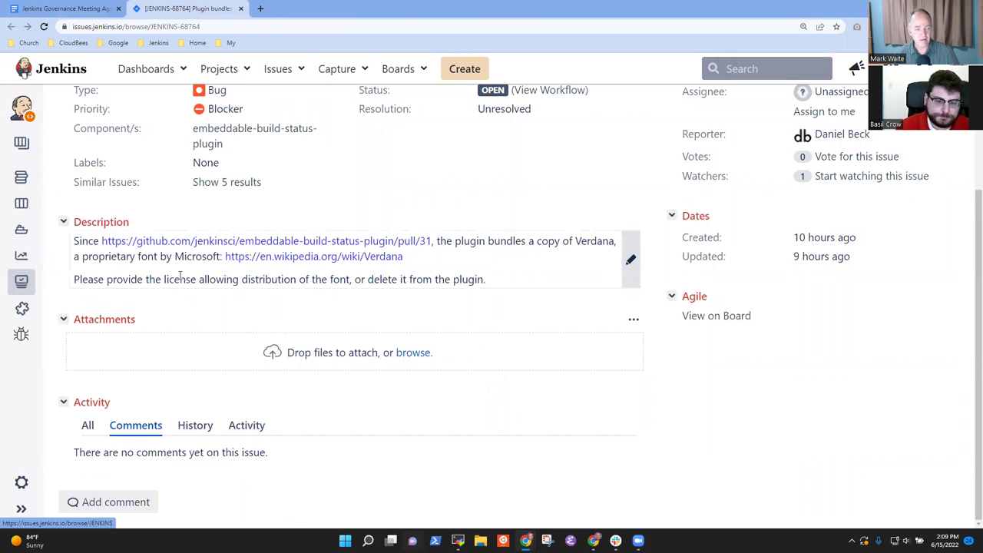
{"action": "left_click_drag", "start_coordinate": [484, 281], "coordinate": [72, 278]}
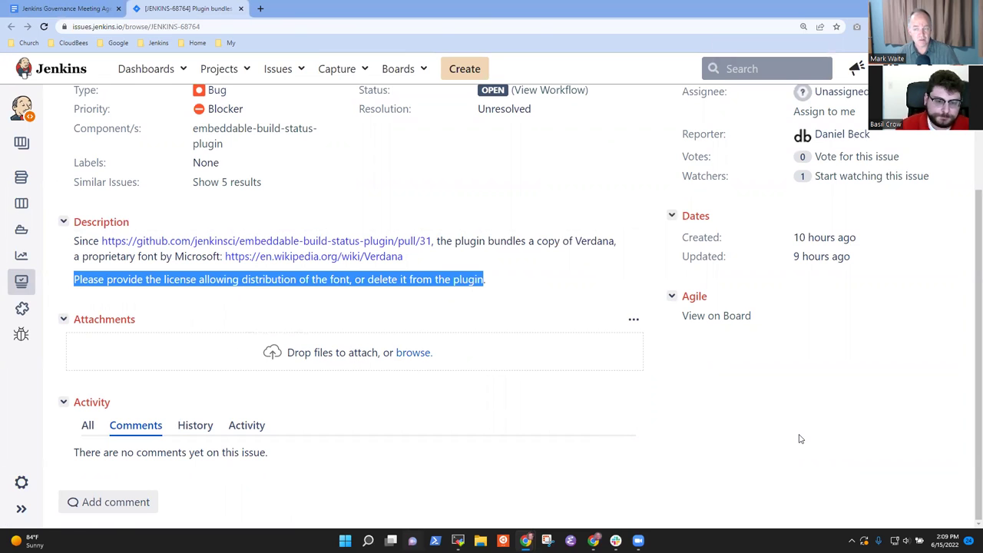
{"action": "scroll", "coordinate": [800, 438], "scroll_direction": "up", "scroll_amount": 1}
{"action": "scroll", "coordinate": [800, 439], "scroll_direction": "up", "scroll_amount": 2}
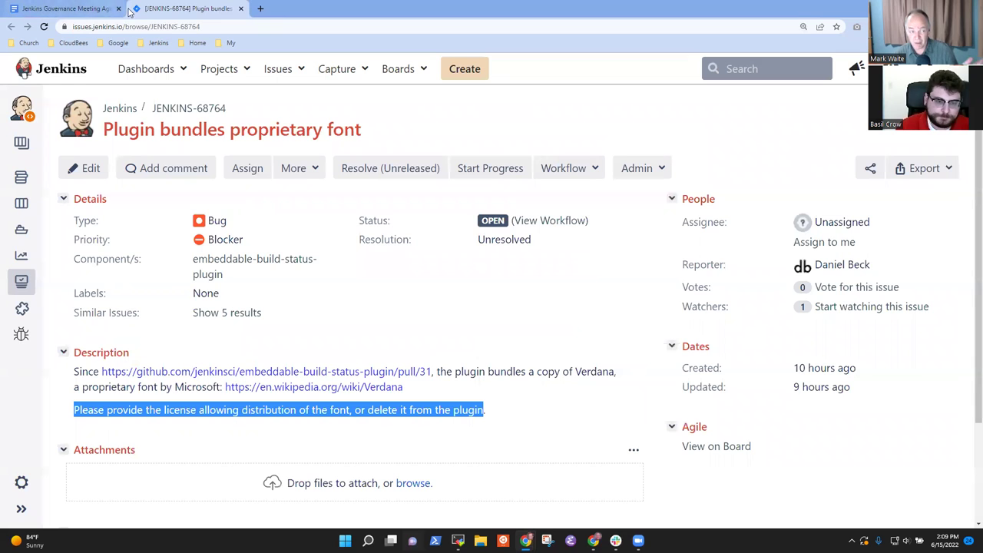
- Back in the agenda, start an indented bullet below the 'Allow up to 2 weeks' question
{"action": "left_click", "coordinate": [78, 9]}
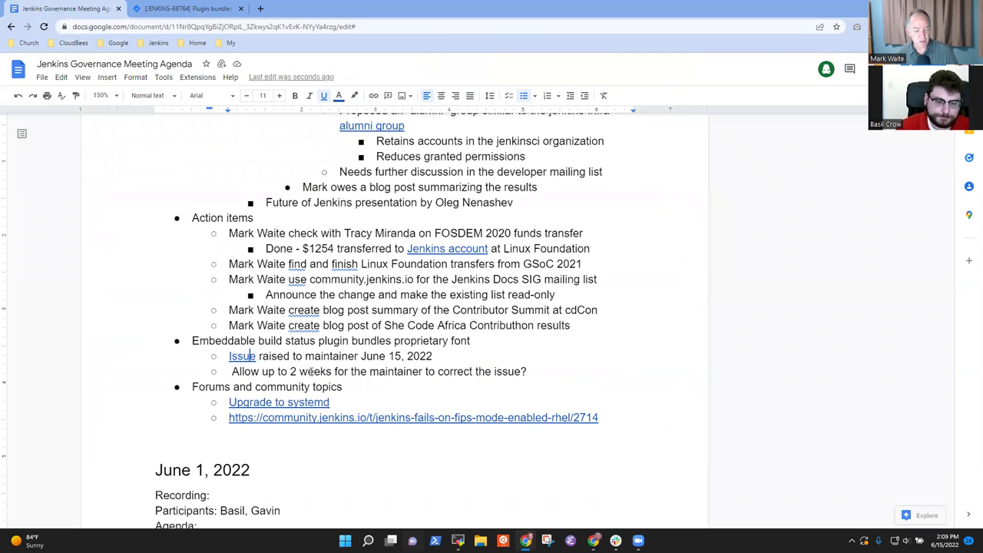
{"action": "left_click", "coordinate": [310, 371]}
{"action": "key", "text": "shift+End"}
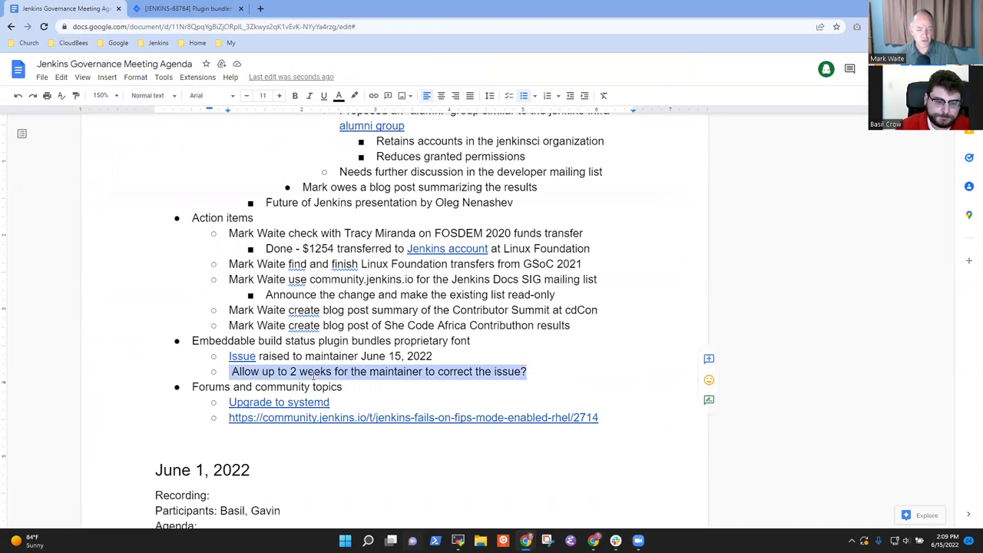
{"action": "key", "text": "End"}
{"action": "key", "text": "Return"}
{"action": "key", "text": "Tab"}
- Type 'If not corrected, then we need to suspend distribution or adopt it and remove the offending component'
{"action": "type", "text": "If"}
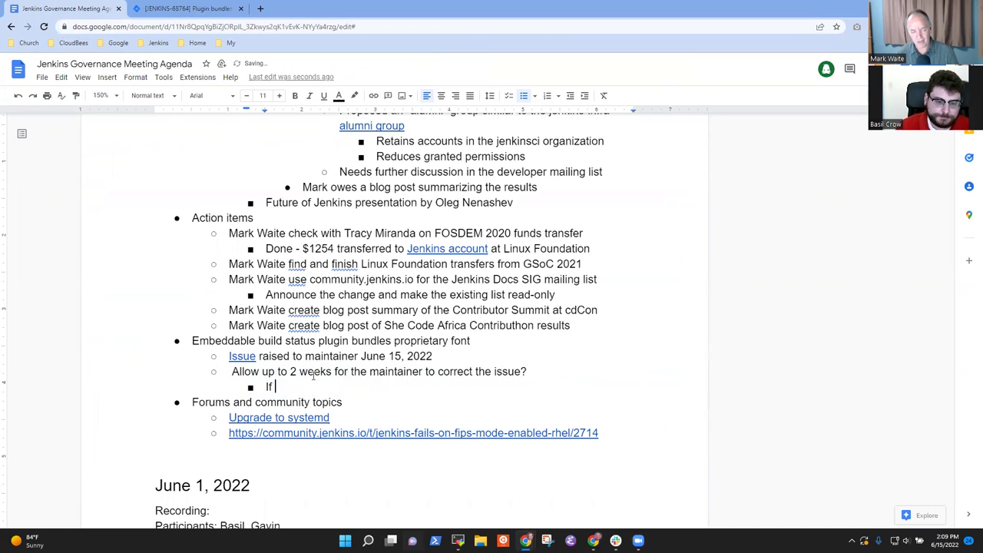
{"action": "type", "text": " not corrected,"}
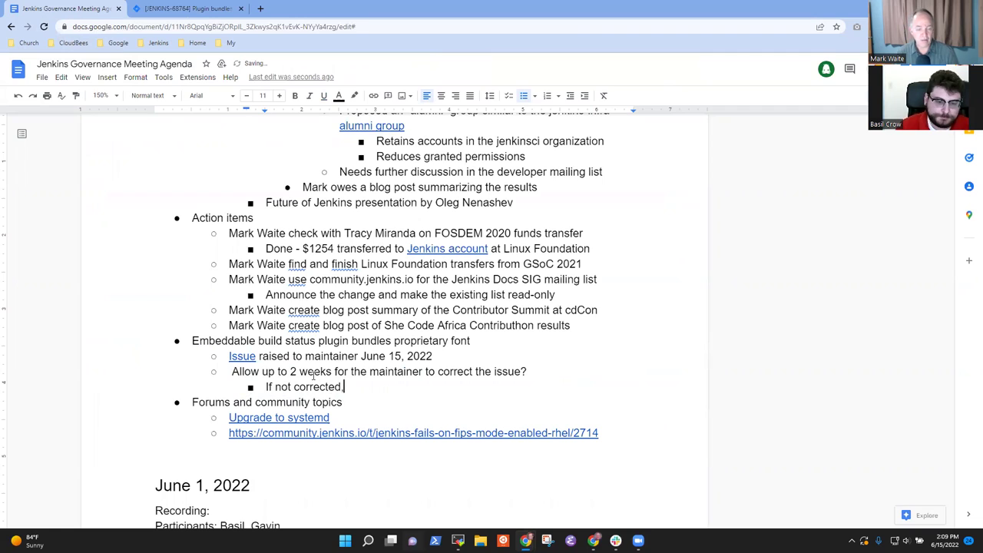
{"action": "type", "text": " then we "}
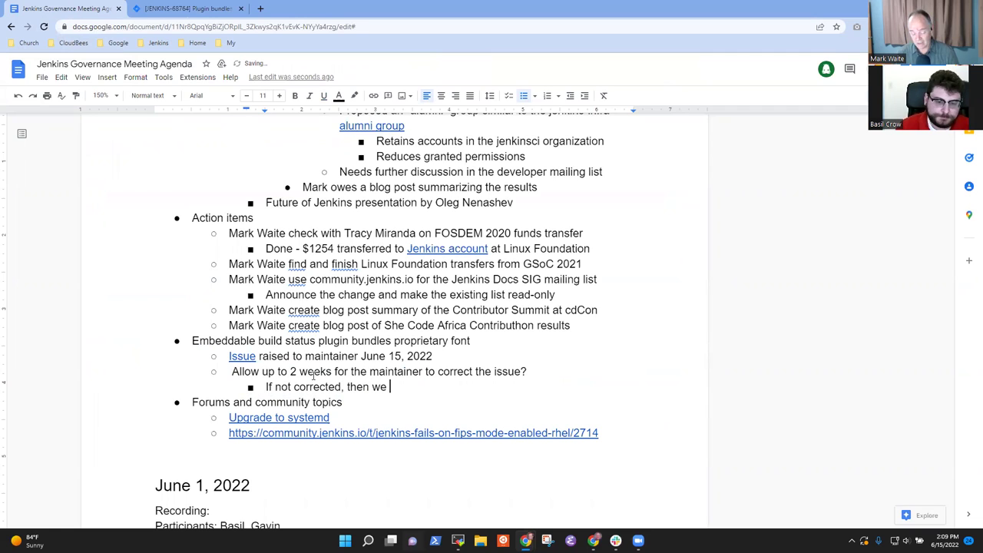
{"action": "type", "text": "need to "}
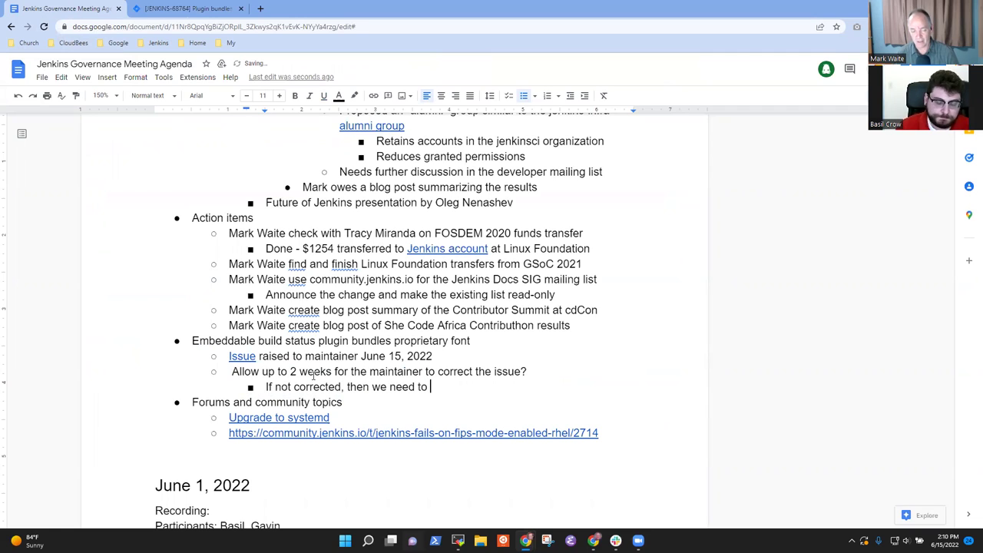
{"action": "type", "text": "suspend disrtiubt"}
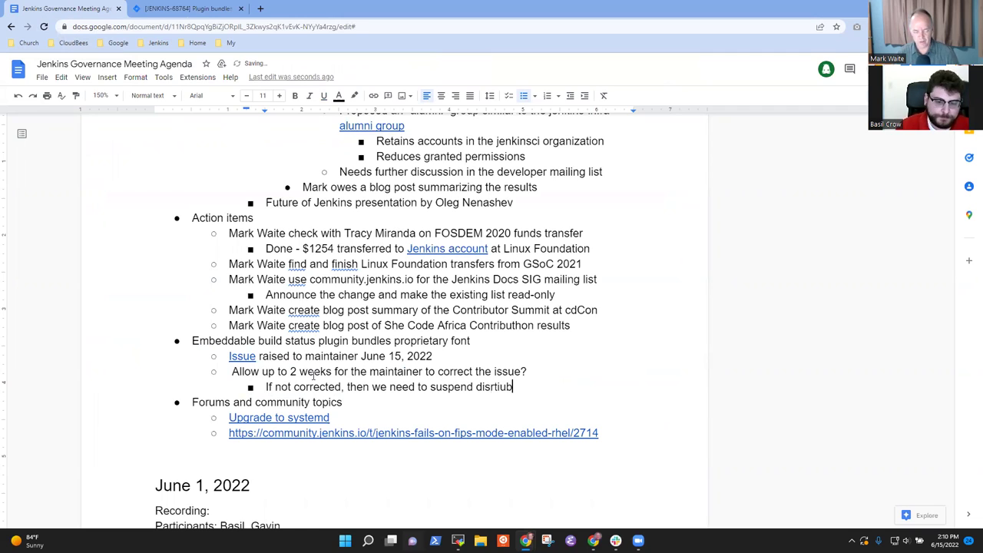
{"action": "key", "text": "BackSpace"}
{"action": "key", "text": "BackSpace"}
{"action": "key", "text": "BackSpace"}
{"action": "key", "text": "BackSpace"}
{"action": "key", "text": "BackSpace"}
{"action": "key", "text": "BackSpace"}
{"action": "key", "text": "BackSpace"}
{"action": "key", "text": "BackSpace"}
{"action": "type", "text": "distriubtu"}
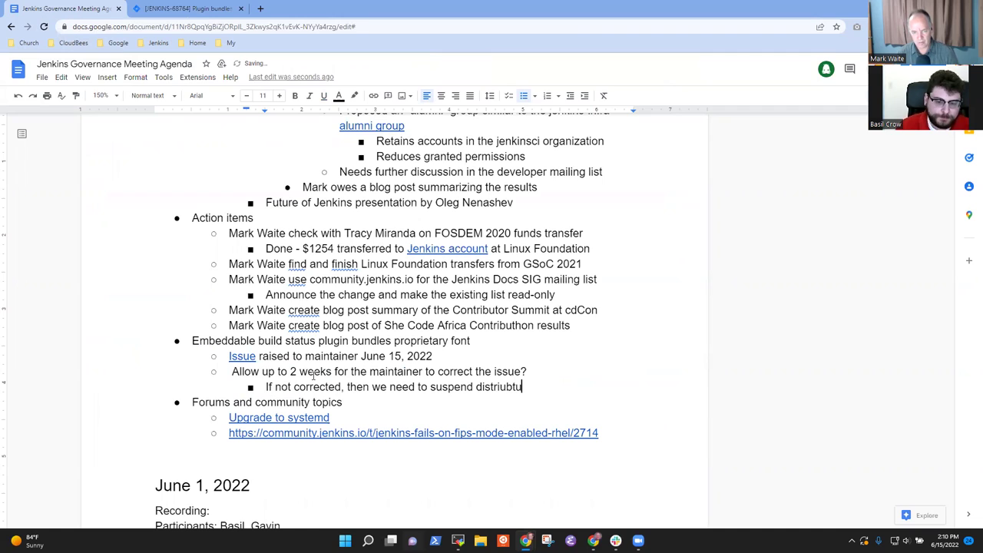
{"action": "key", "text": "BackSpace"}
{"action": "key", "text": "BackSpace"}
{"action": "key", "text": "BackSpace"}
{"action": "key", "text": "BackSpace"}
{"action": "type", "text": "but"}
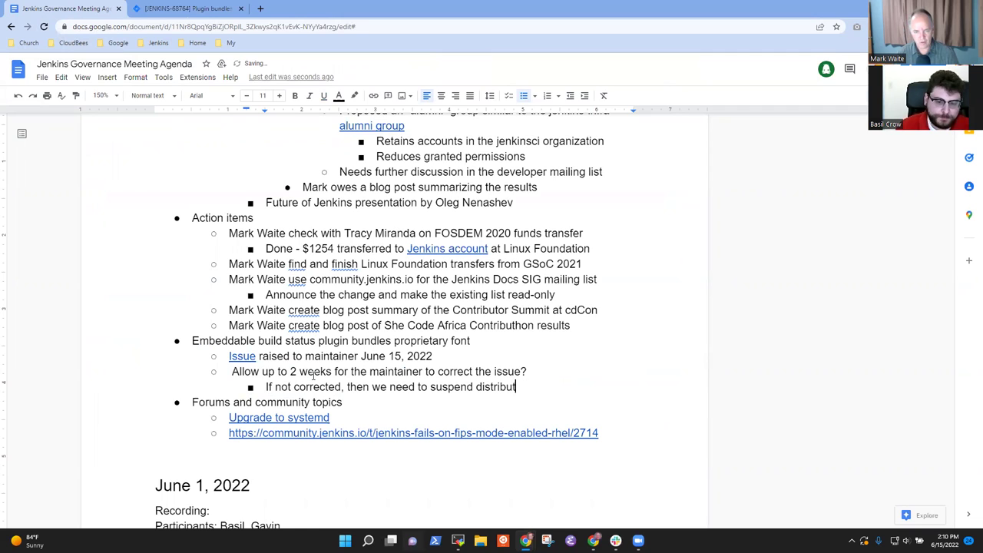
{"action": "type", "text": "ion or adopt it "}
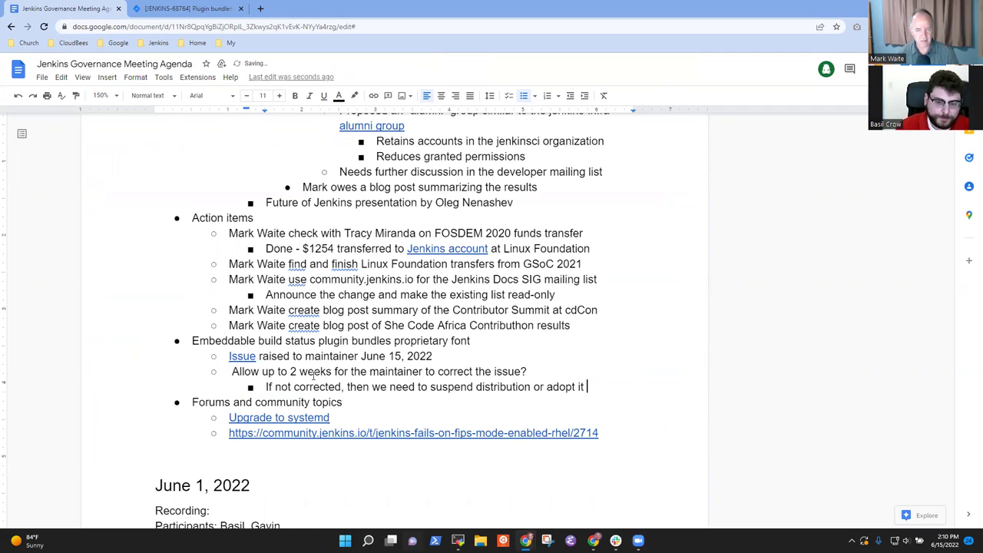
{"action": "type", "text": "and remo"}
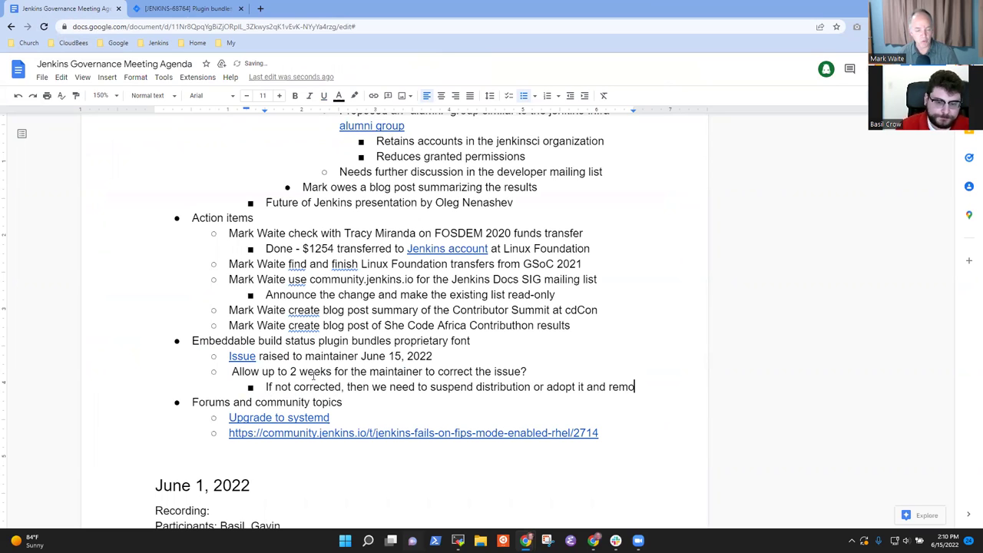
{"action": "type", "text": "ve the offending "}
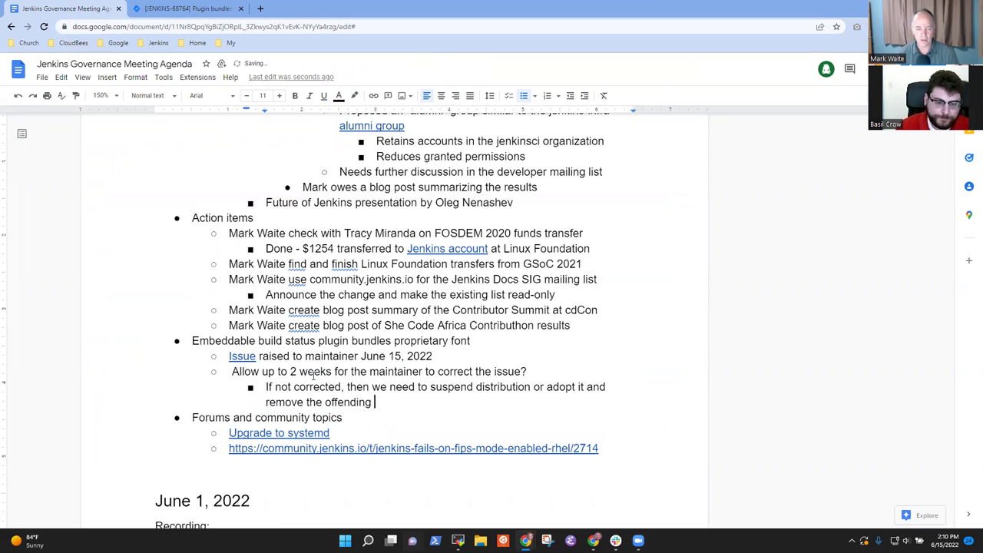
{"action": "type", "text": "component"}
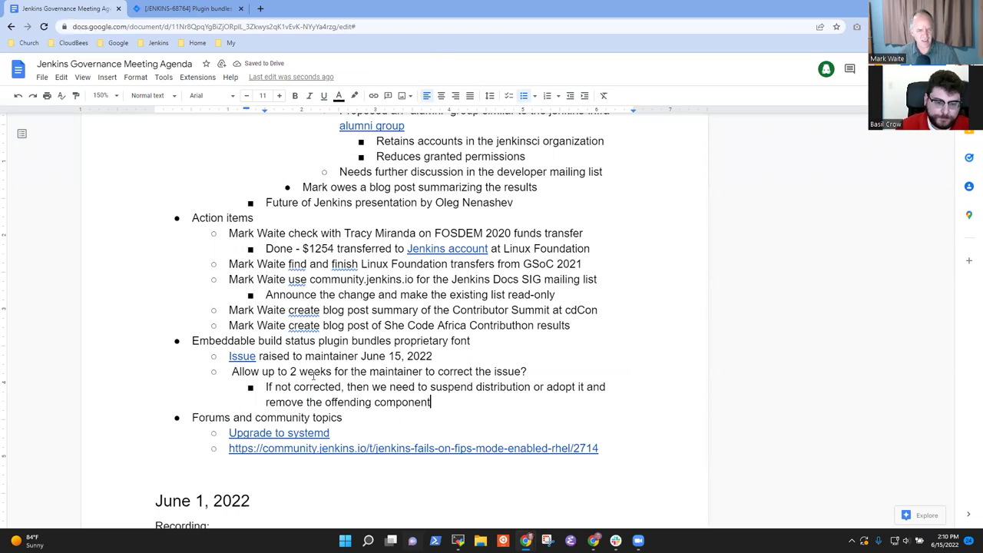
{"action": "key", "text": "Return"}
- Add an outdented note 'Discussed on the board mailing list' and begin the next note
{"action": "key", "text": "shift+Tab"}
{"action": "type", "text": "D"}
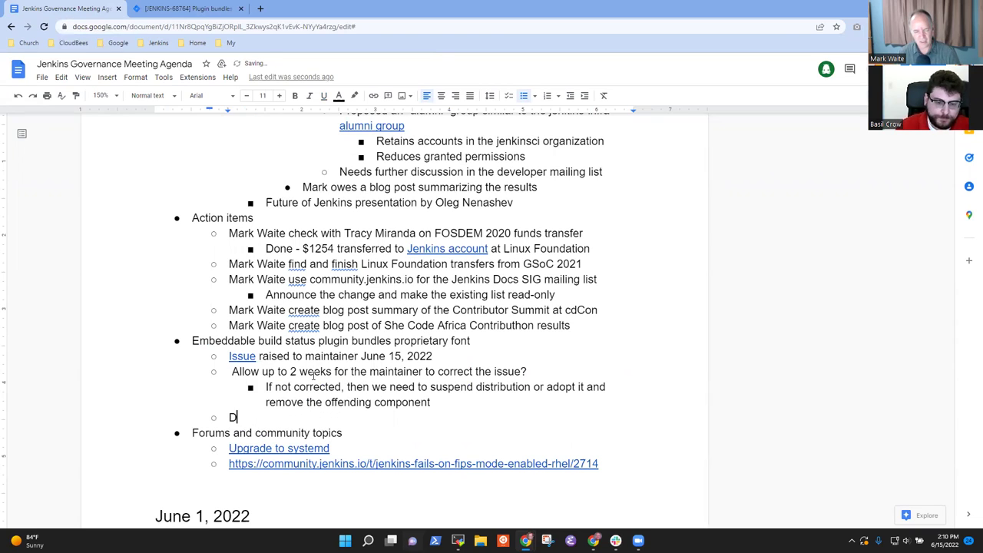
{"action": "type", "text": "iscussed on the "}
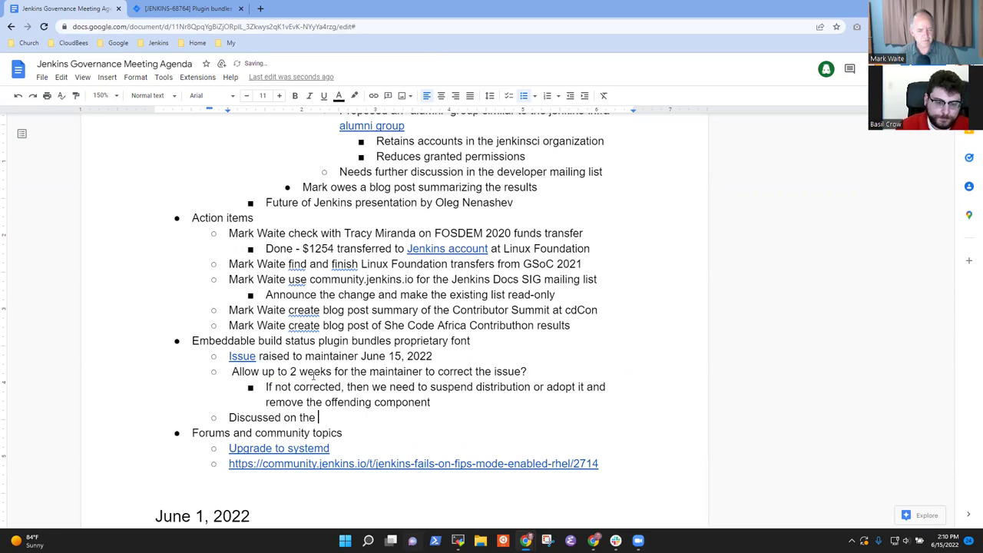
{"action": "type", "text": "board mailing"}
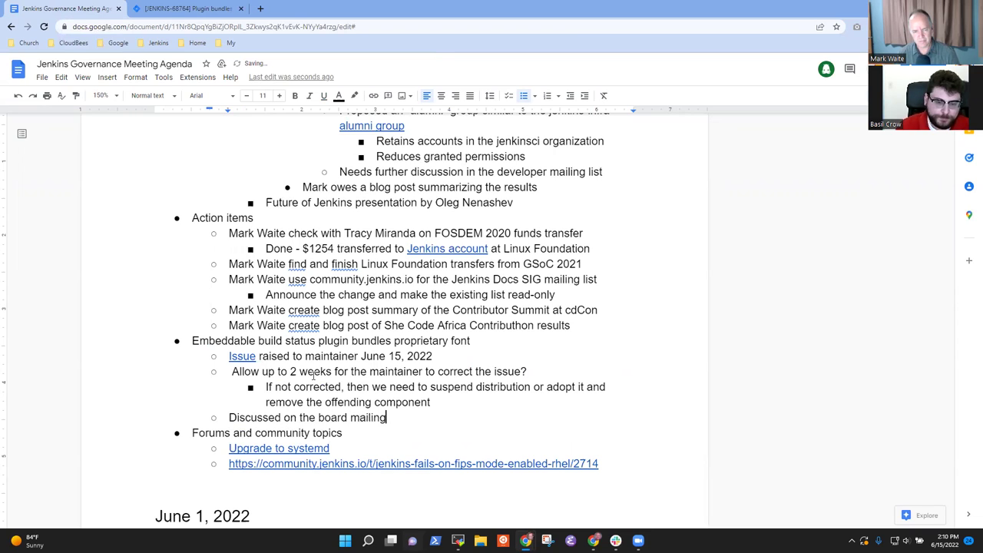
{"action": "type", "text": " list"}
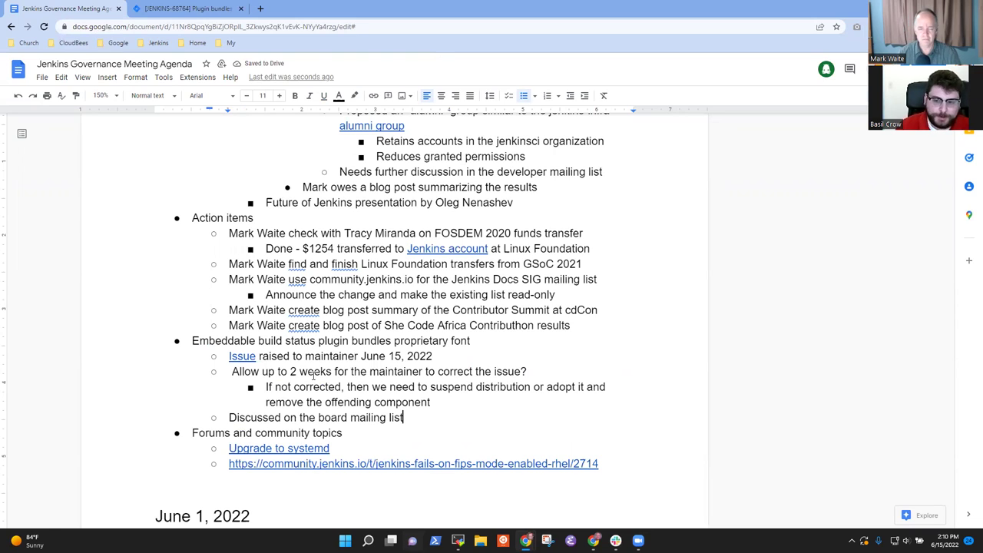
{"action": "key", "text": "Return"}
{"action": "type", "text": "Matches "}
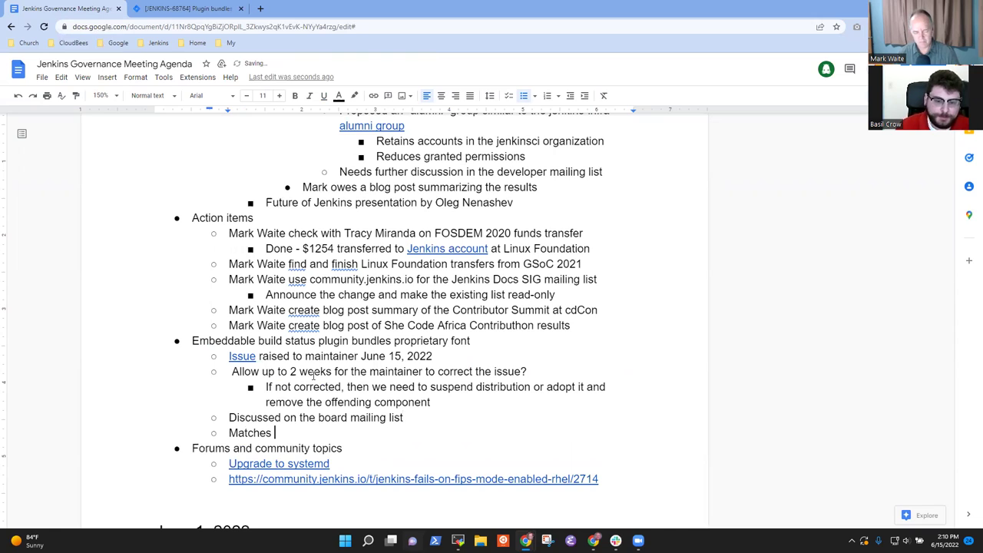
{"action": "type", "text": "our behavior "}
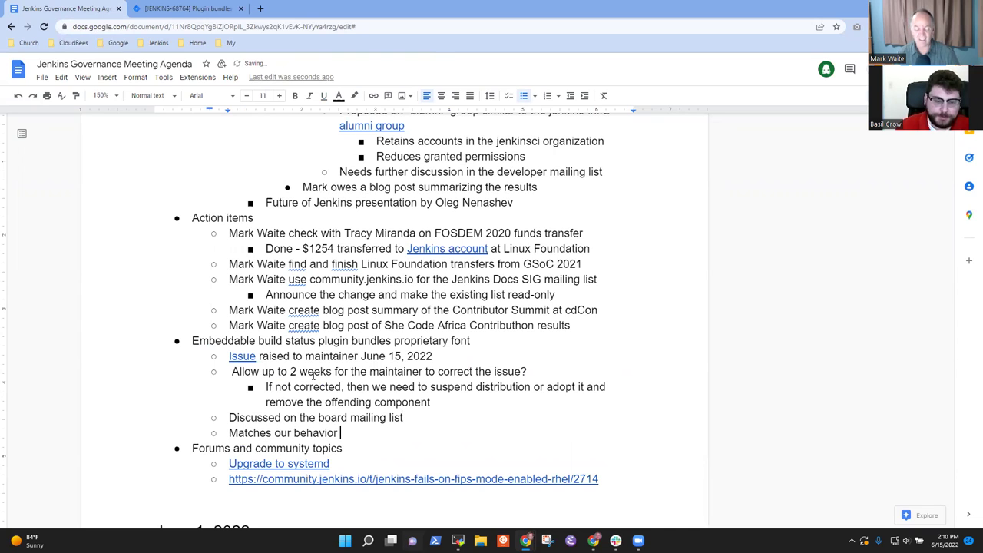
{"action": "type", "text": "with prop"}
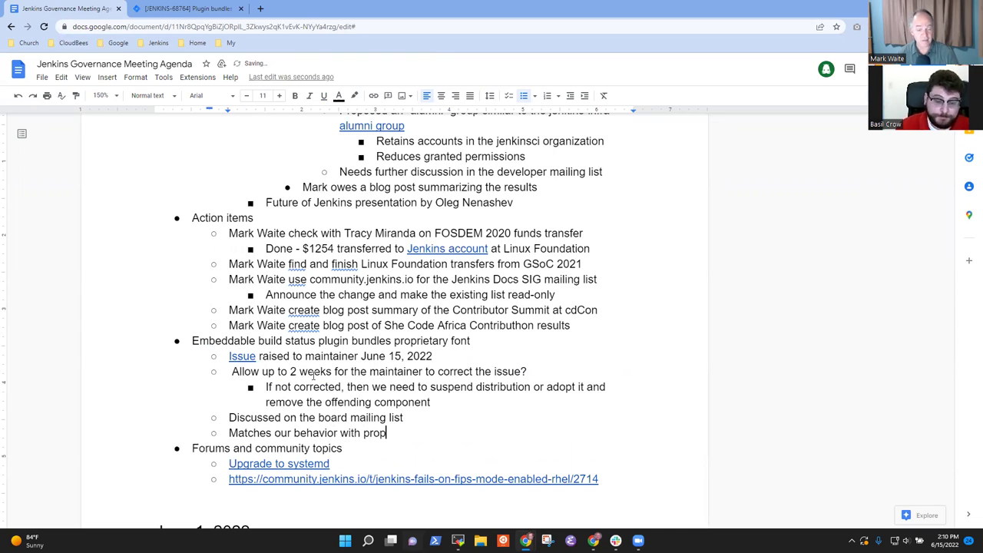
{"action": "type", "text": "rietary"}
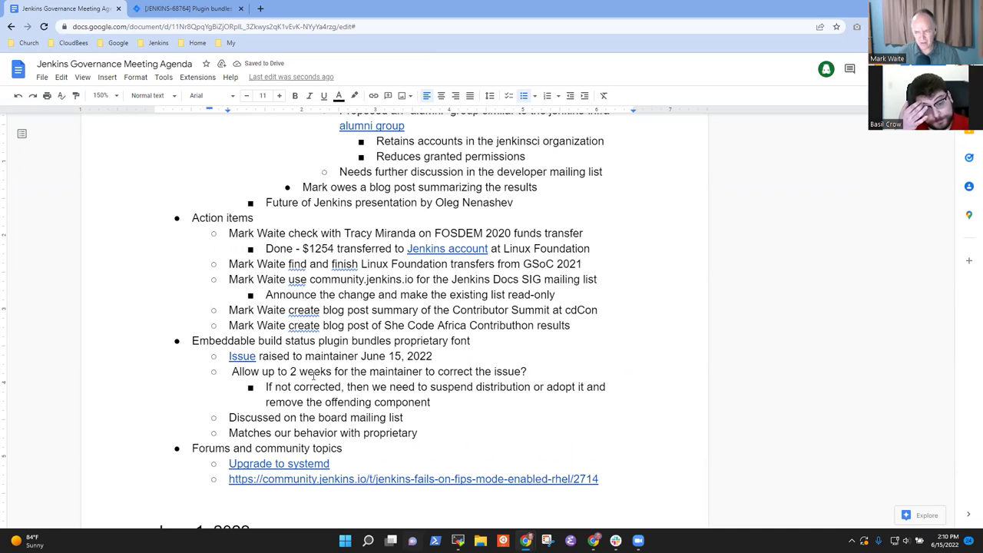
- Finish the line as 'Matches our behavior with proprietary plugins (though Mark needs research)'
{"action": "key", "text": "Up"}
{"action": "key", "text": "Up"}
{"action": "key", "text": "ctrl+Left"}
{"action": "key", "text": "ctrl+Left"}
{"action": "key", "text": "ctrl+Left"}
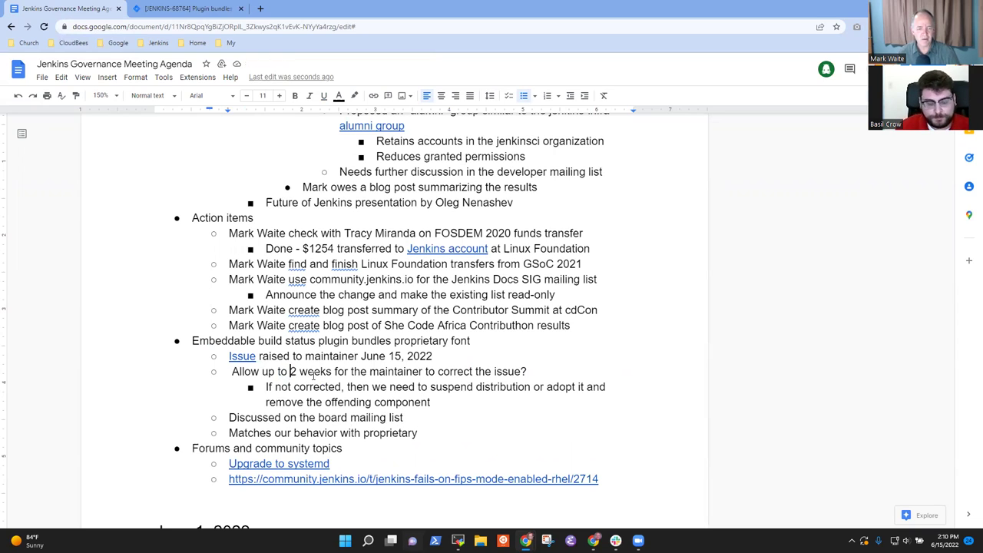
{"action": "key", "text": "shift+Right"}
{"action": "key", "text": "ctrl+shift+Right"}
{"action": "key", "text": "ctrl+shift+Right"}
{"action": "key", "text": "ctrl+shift+Left"}
{"action": "key", "text": "Down"}
{"action": "key", "text": "Down"}
{"action": "key", "text": "Down"}
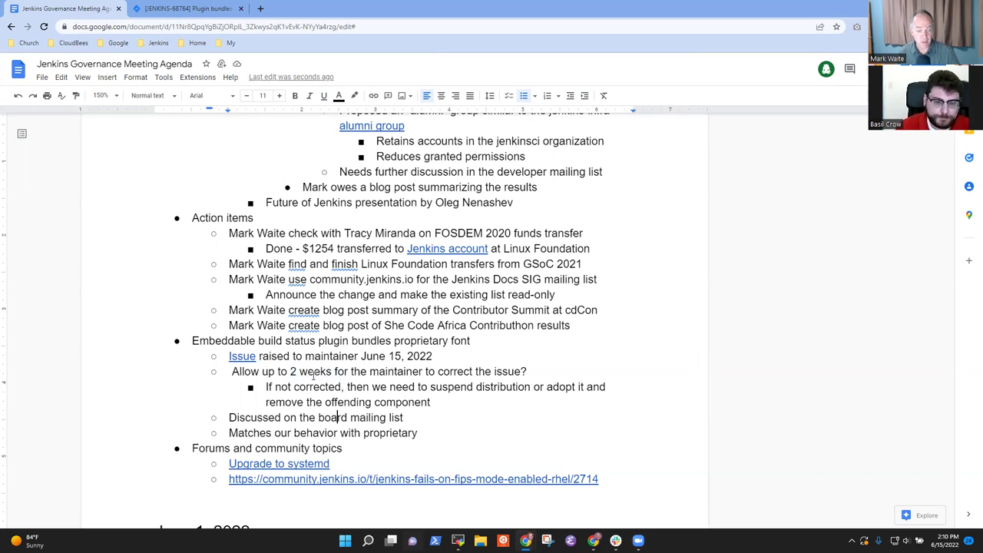
{"action": "key", "text": "End"}
{"action": "type", "text": "plugins"}
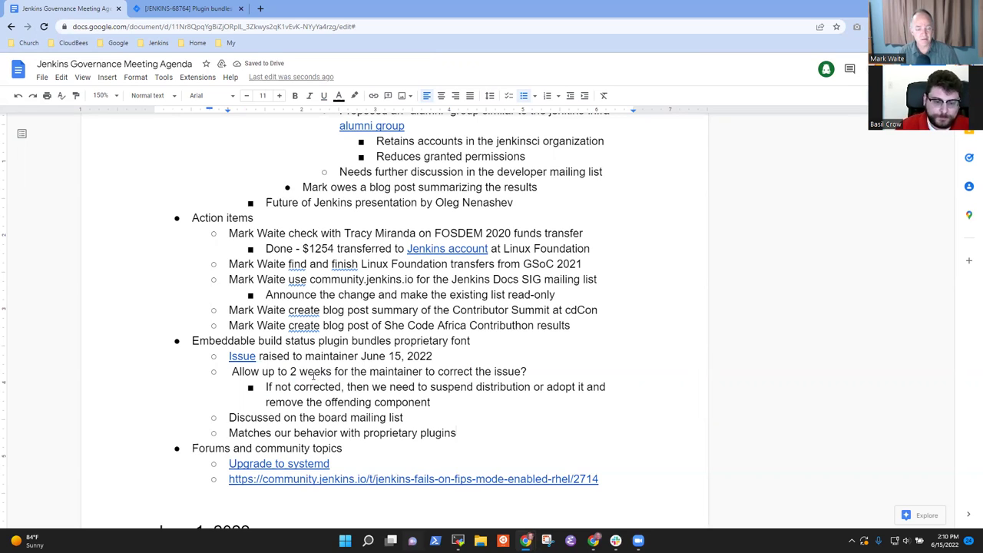
{"action": "type", "text": "("}
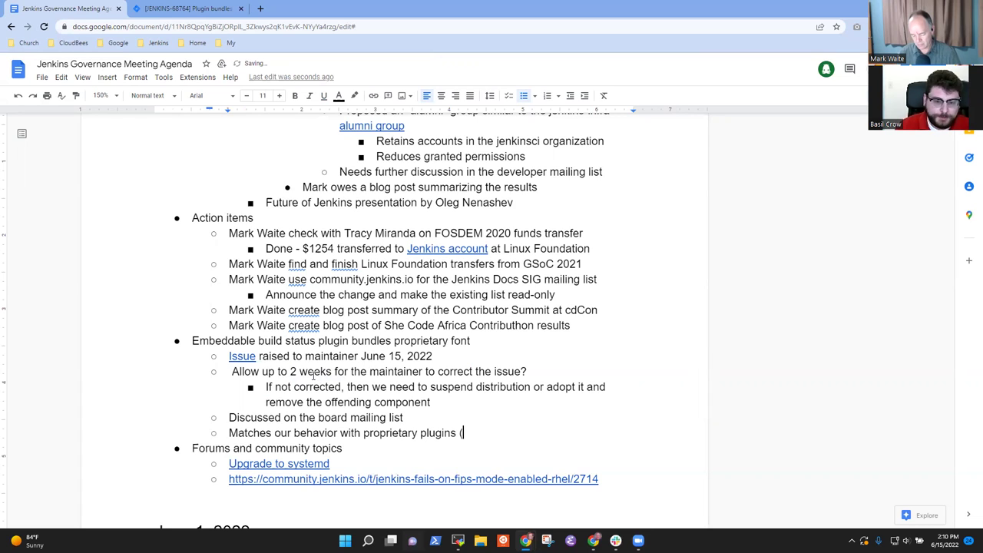
{"action": "type", "text": "though Mark n"}
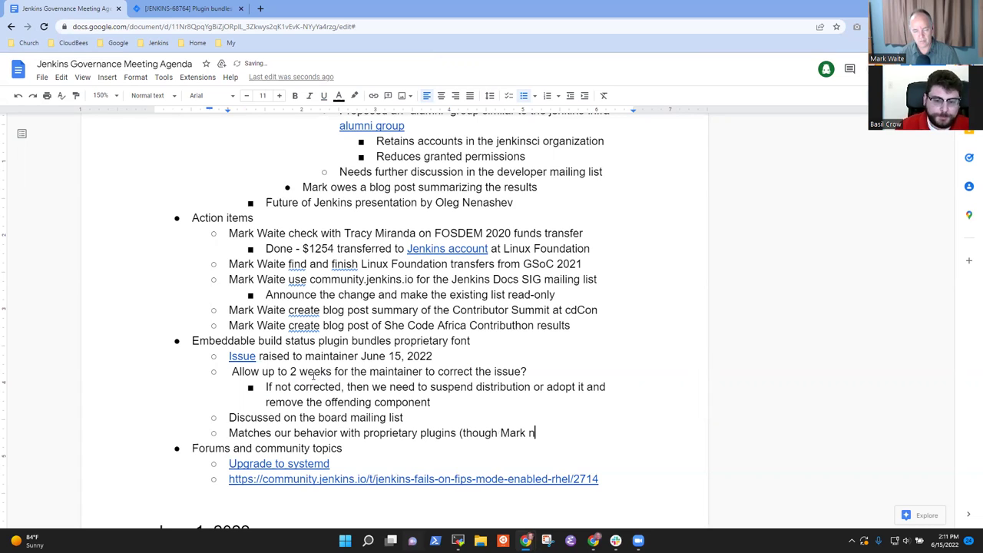
{"action": "type", "text": "eeds research)"}
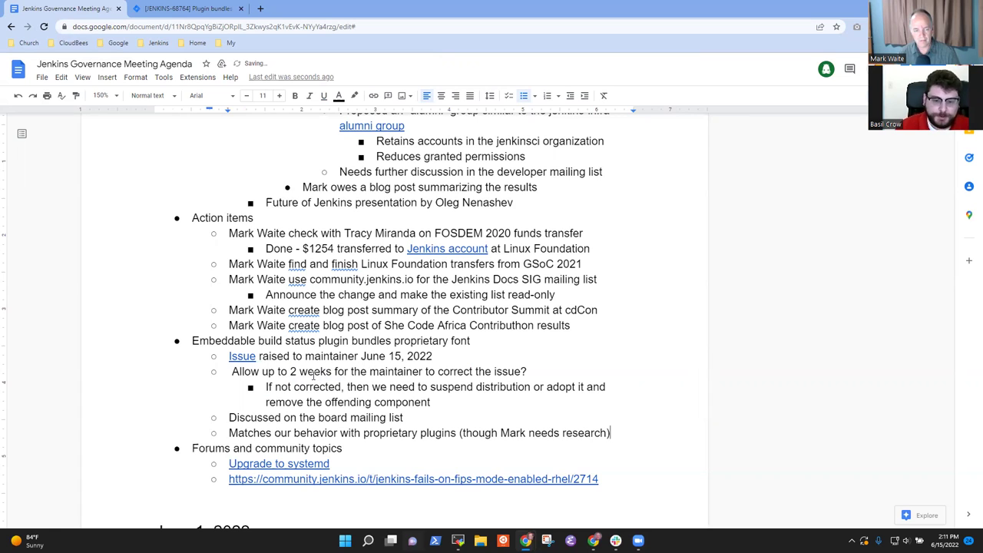
{"action": "key", "text": "Up"}
{"action": "key", "text": "Up"}
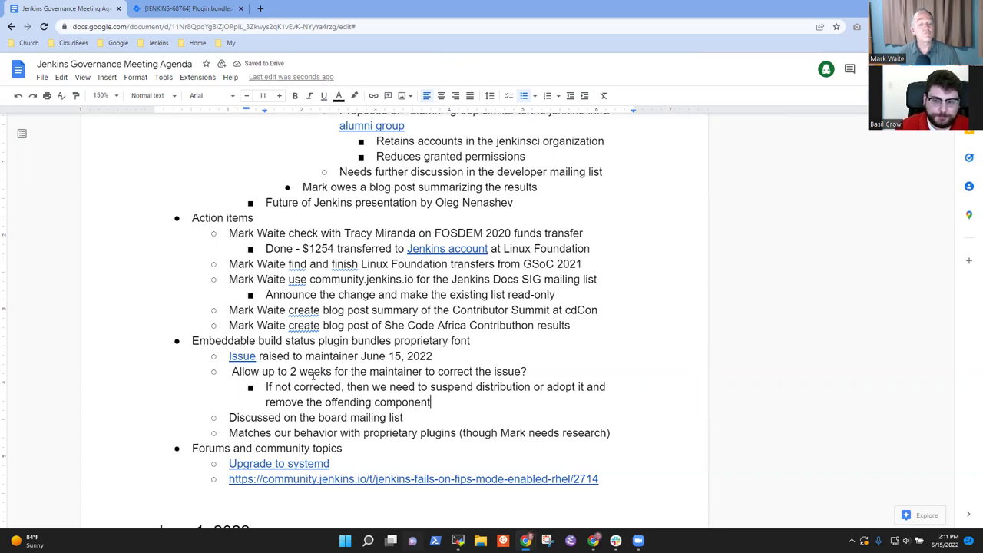
- Add the indented sub-point 'Could replace proprietary font with open source font'
{"action": "key", "text": "Down"}
{"action": "key", "text": "Down"}
{"action": "key", "text": "Down"}
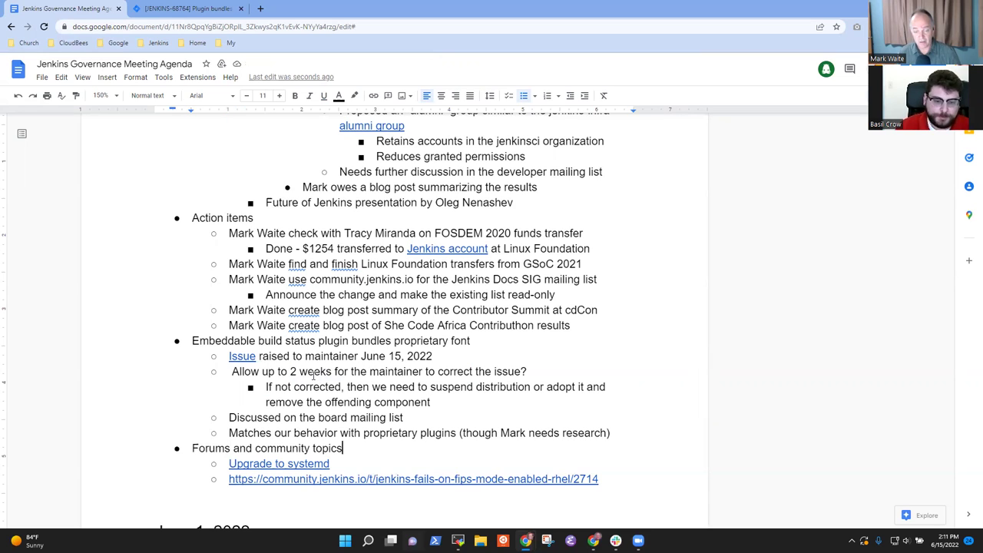
{"action": "key", "text": "Return"}
{"action": "key", "text": "Tab"}
{"action": "type", "text": "Co"}
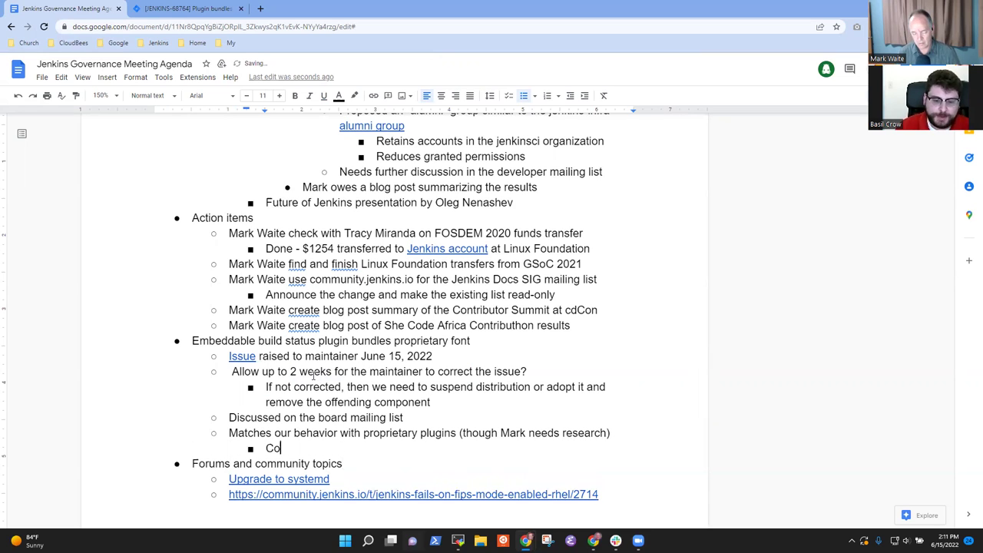
{"action": "type", "text": "uld replace prop"}
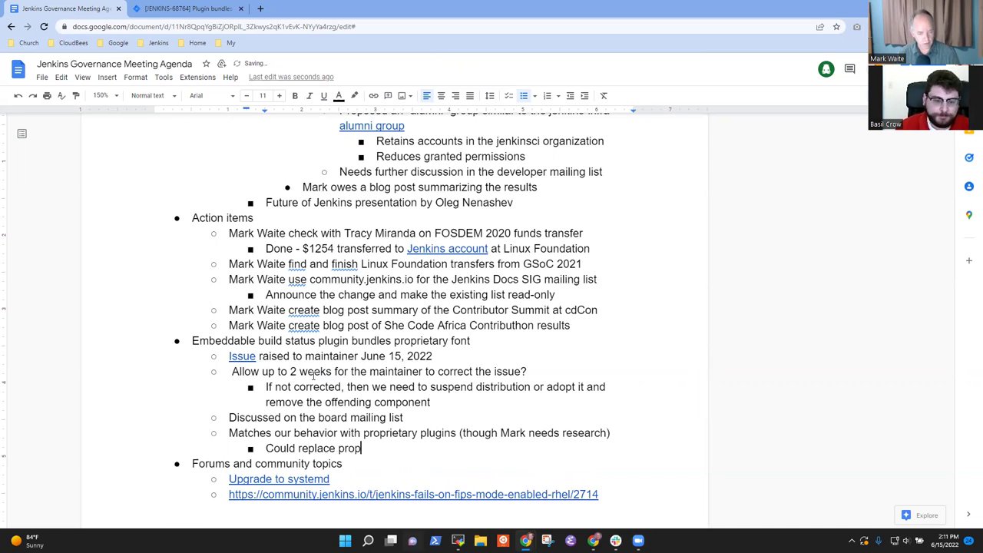
{"action": "type", "text": "rietary "}
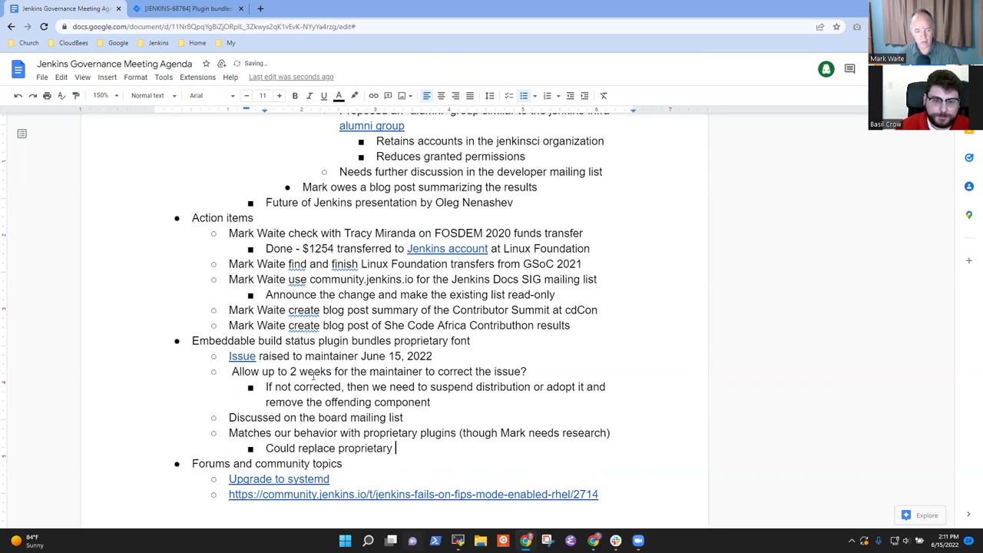
{"action": "type", "text": "go"}
{"action": "key", "text": "BackSpace"}
{"action": "key", "text": "BackSpace"}
{"action": "type", "text": "font "}
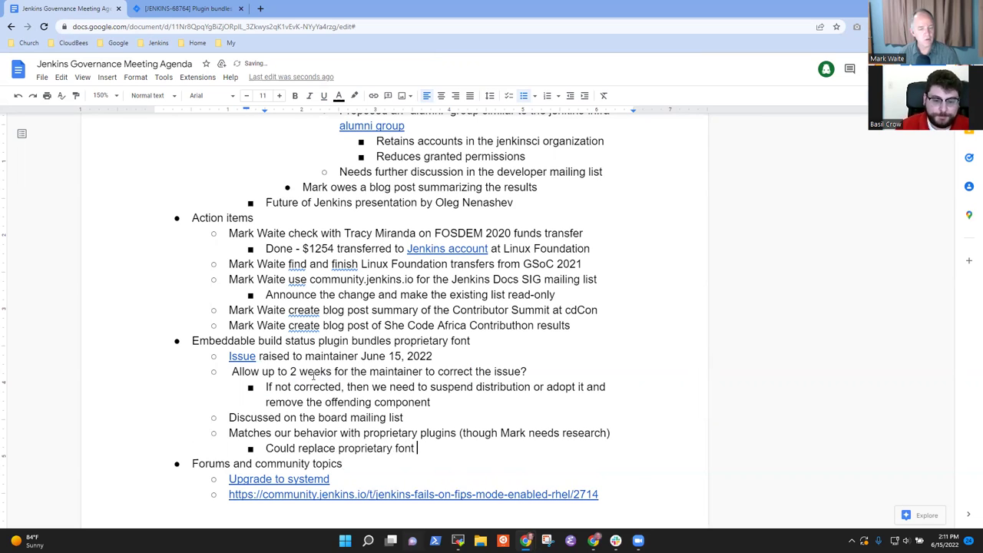
{"action": "type", "text": "with open source f9o"}
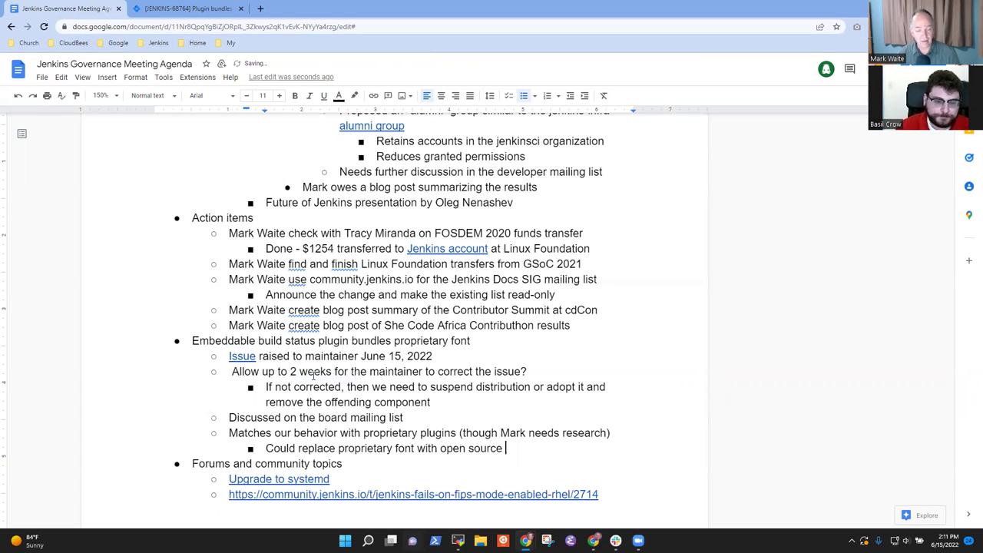
{"action": "key", "text": "BackSpace"}
{"action": "key", "text": "BackSpace"}
{"action": "type", "text": "ont"}
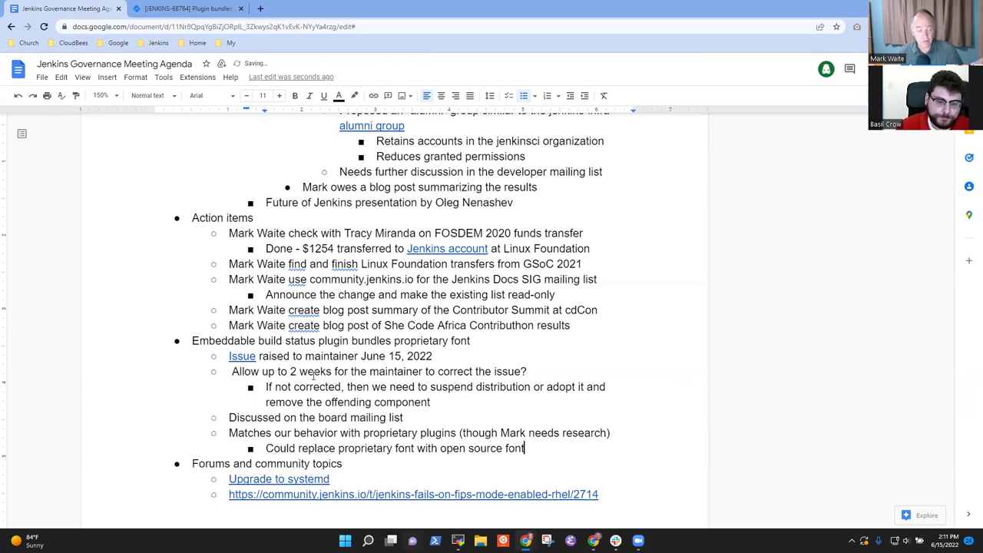
- Add a second sub-point 'Could remove the proprietary font'
{"action": "key", "text": "Return"}
{"action": "type", "text": "Could "}
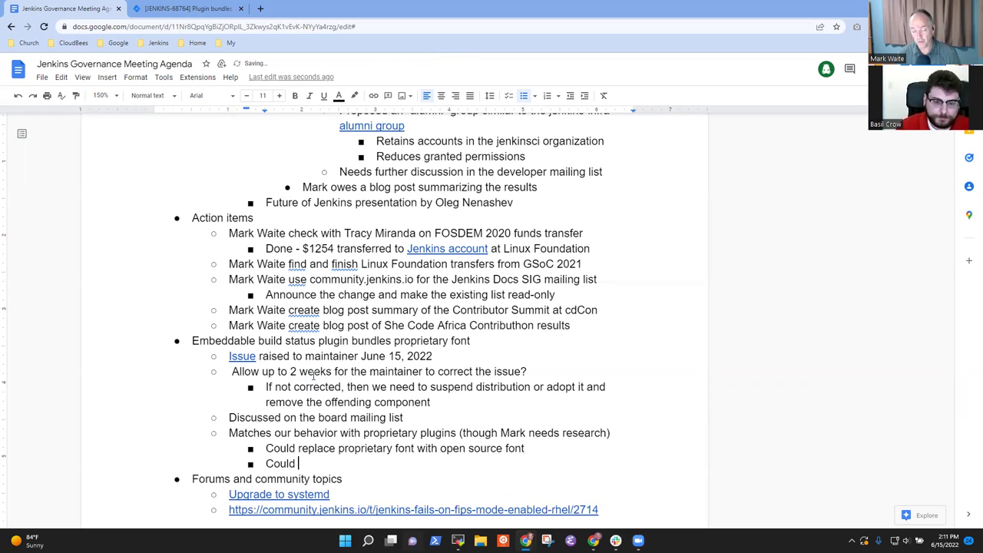
{"action": "type", "text": "remove the prope"}
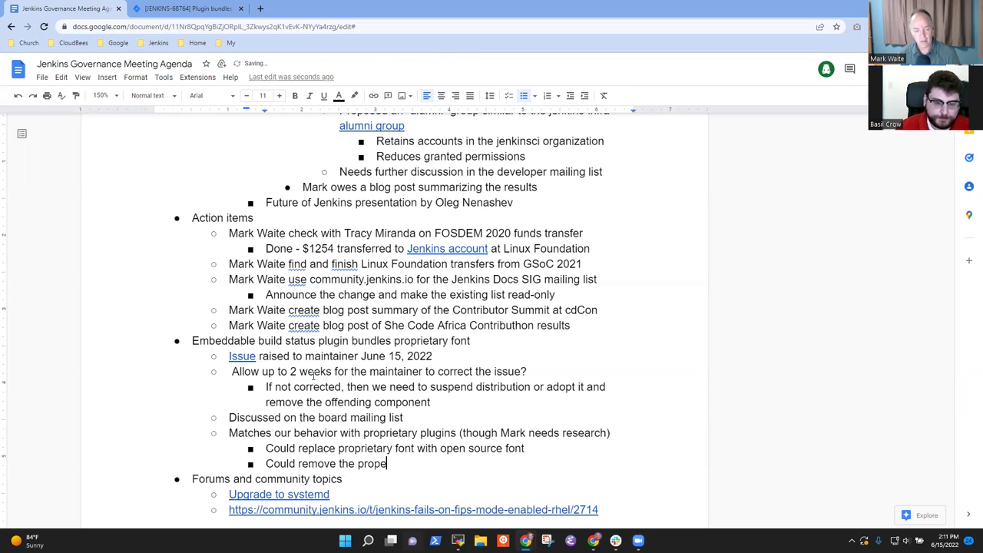
{"action": "key", "text": "BackSpace"}
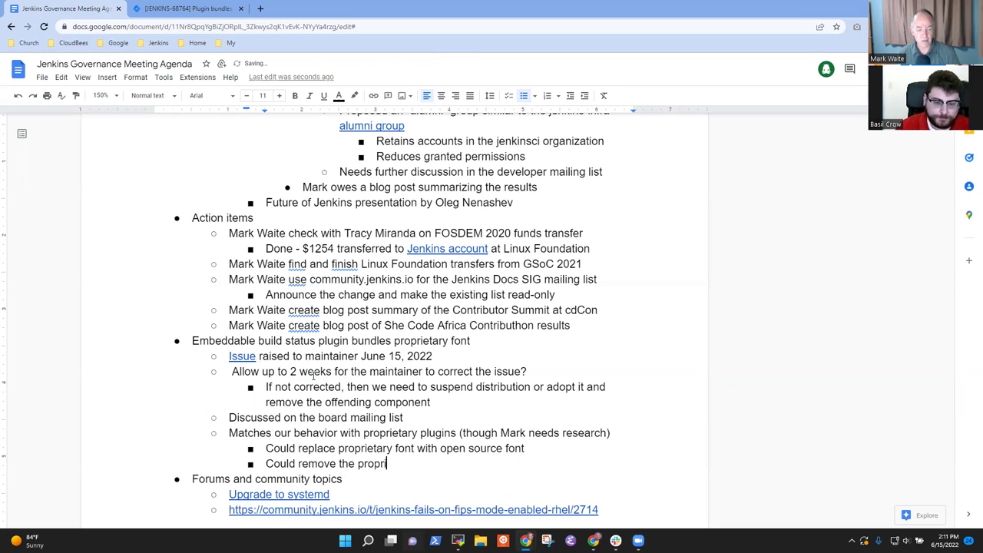
{"action": "type", "text": "rietary font"}
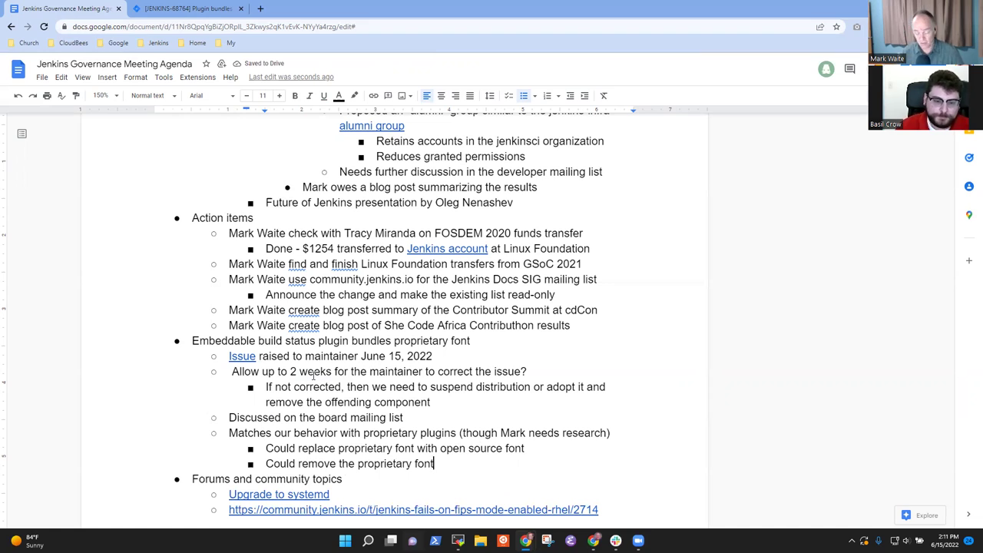
{"action": "key", "text": "Home"}
{"action": "key", "text": "shift+End"}
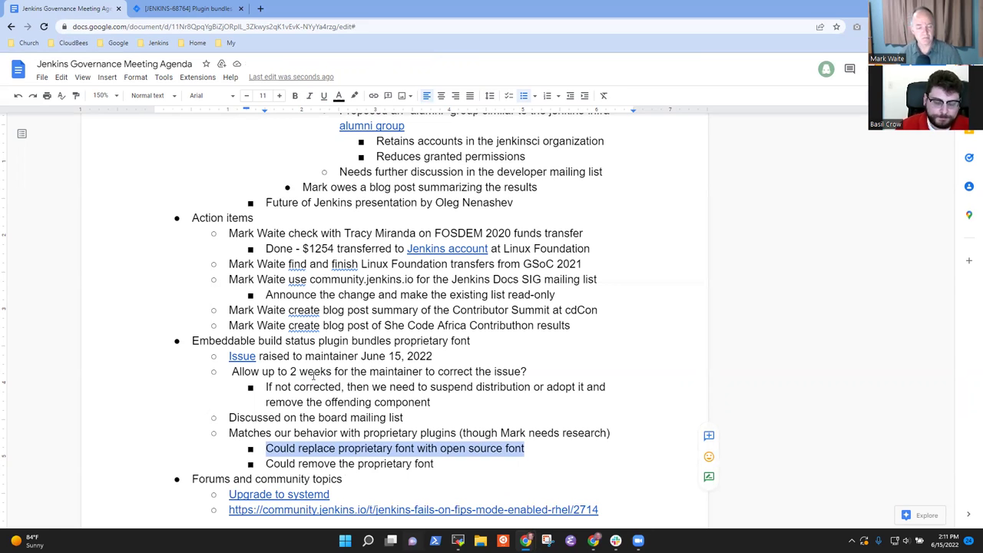
{"action": "key", "text": "Down"}
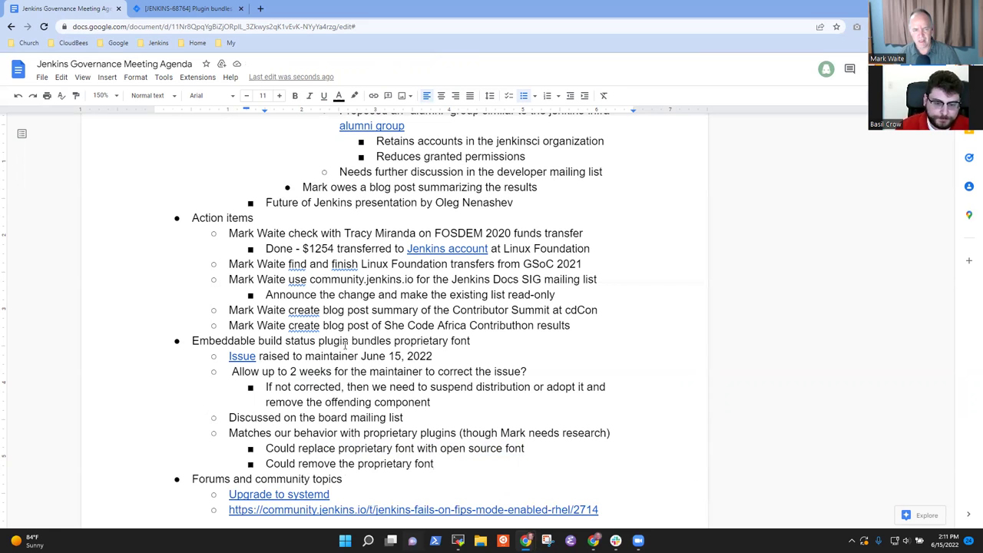
- Move down past the Embeddable build status and systemd topics to the forum links
{"action": "left_click", "coordinate": [338, 342]}
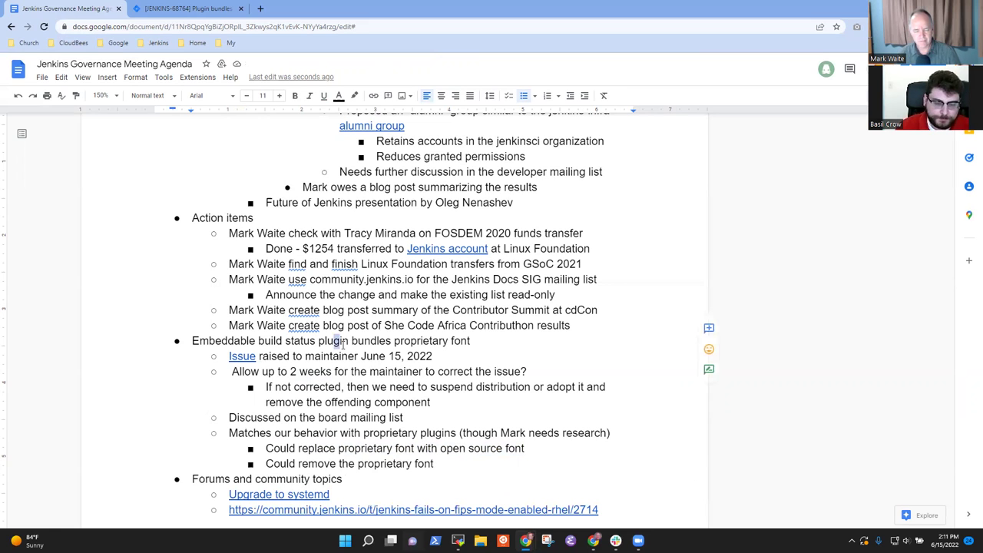
{"action": "key", "text": "Down"}
{"action": "key", "text": "Down"}
{"action": "key", "text": "Down"}
{"action": "key", "text": "Down"}
{"action": "key", "text": "Down"}
{"action": "key", "text": "Down"}
{"action": "key", "text": "Down"}
{"action": "key", "text": "Down"}
{"action": "key", "text": "Down"}
{"action": "key", "text": "Down"}
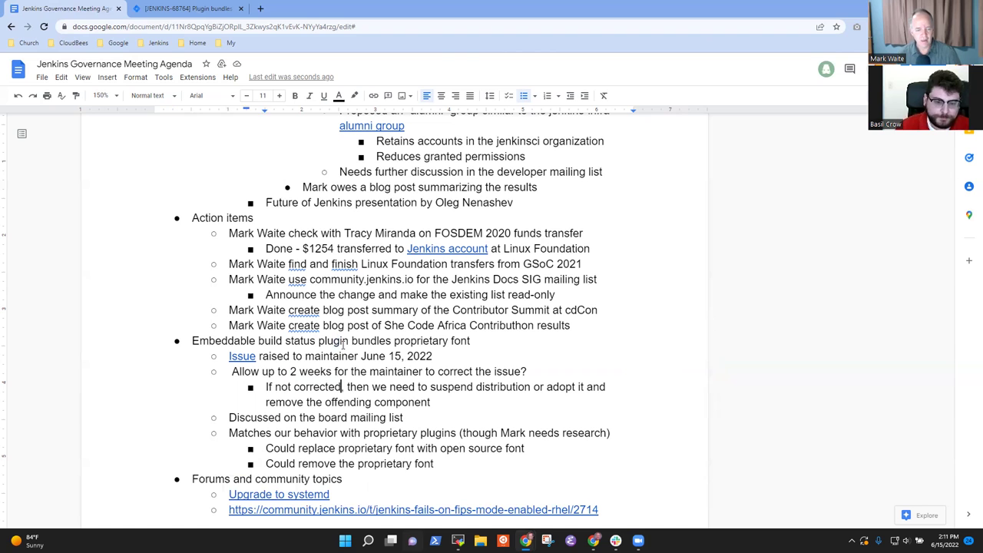
{"action": "key", "text": "Down"}
{"action": "key", "text": "Down"}
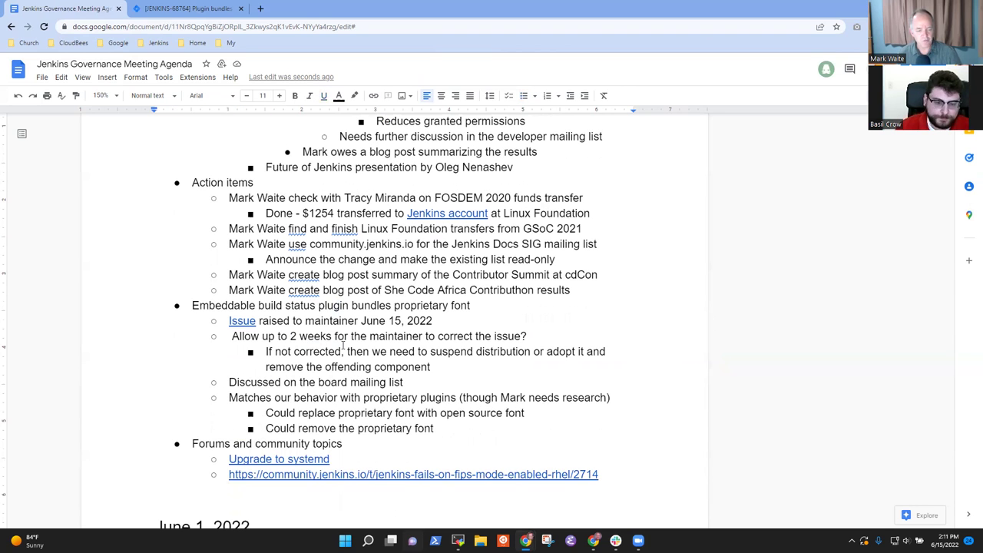
{"action": "scroll", "coordinate": [345, 336], "scroll_direction": "down", "scroll_amount": 3}
- Open the 'Upgrade to systemd' forum topic in a new tab and zoom in
{"action": "left_click", "coordinate": [272, 307]}
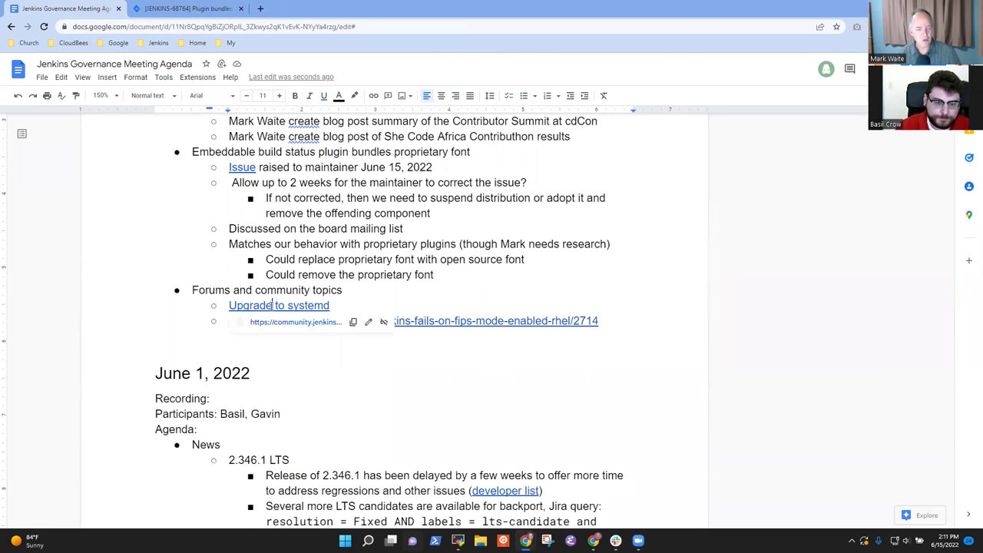
{"action": "left_click", "coordinate": [313, 324]}
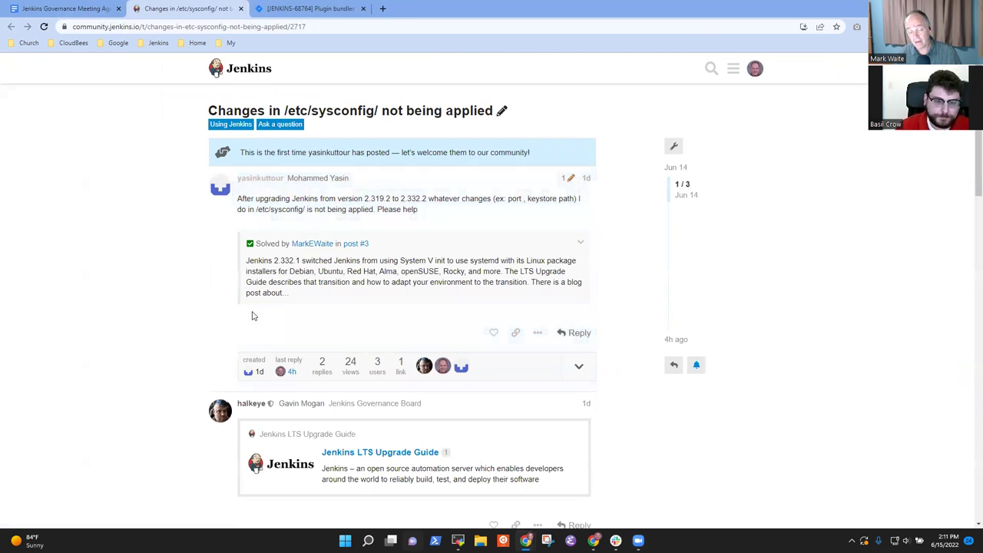
{"action": "scroll", "coordinate": [246, 338], "scroll_direction": "down", "scroll_amount": 3}
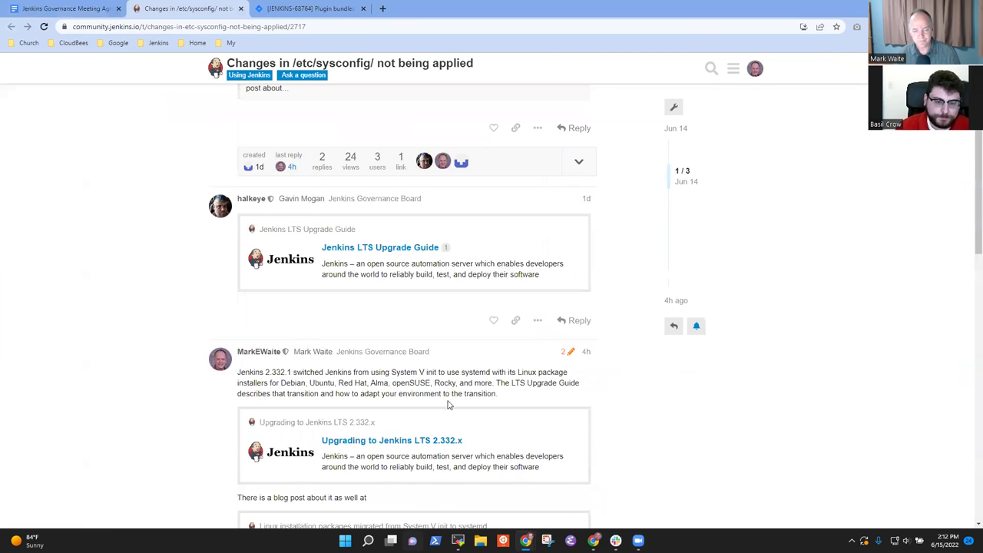
{"action": "scroll", "coordinate": [449, 405], "scroll_direction": "down", "scroll_amount": 2}
{"action": "scroll", "coordinate": [446, 285], "scroll_direction": "down", "scroll_amount": 1}
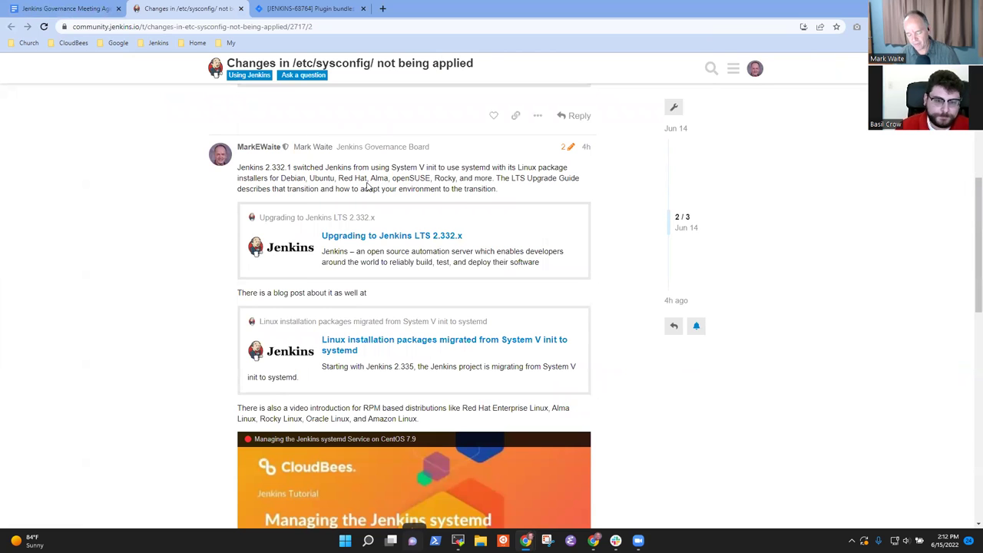
{"action": "key", "text": "ctrl+plus"}
{"action": "key", "text": "ctrl+plus"}
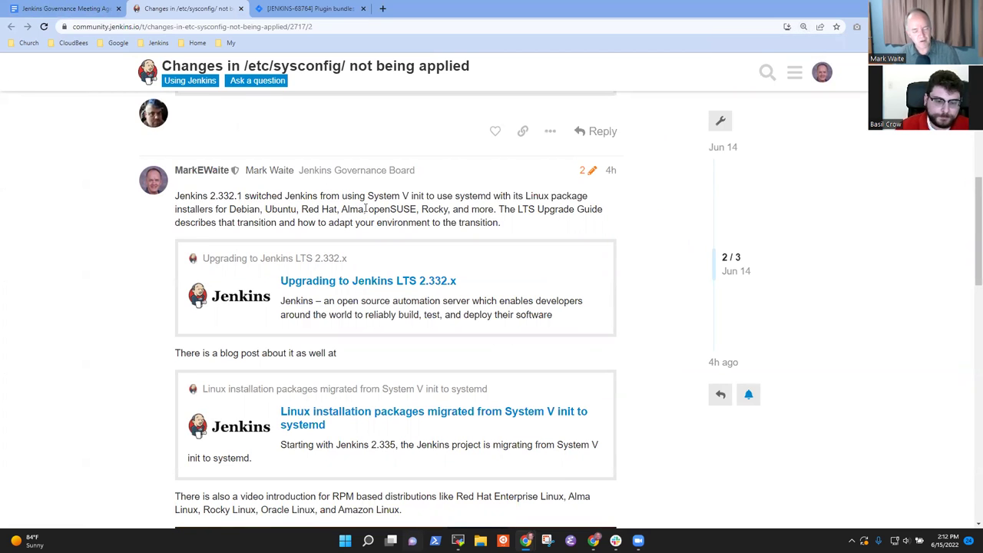
- Scroll through the replies in the /etc/sysconfig changes thread
{"action": "scroll", "coordinate": [366, 214], "scroll_direction": "down", "scroll_amount": 5}
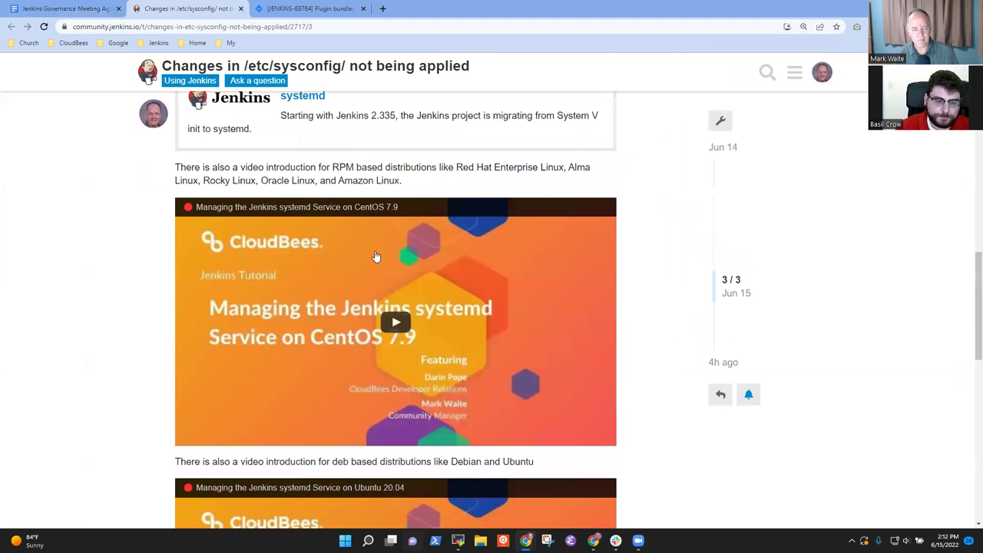
{"action": "scroll", "coordinate": [384, 265], "scroll_direction": "down", "scroll_amount": 6}
{"action": "scroll", "coordinate": [387, 270], "scroll_direction": "up", "scroll_amount": 3}
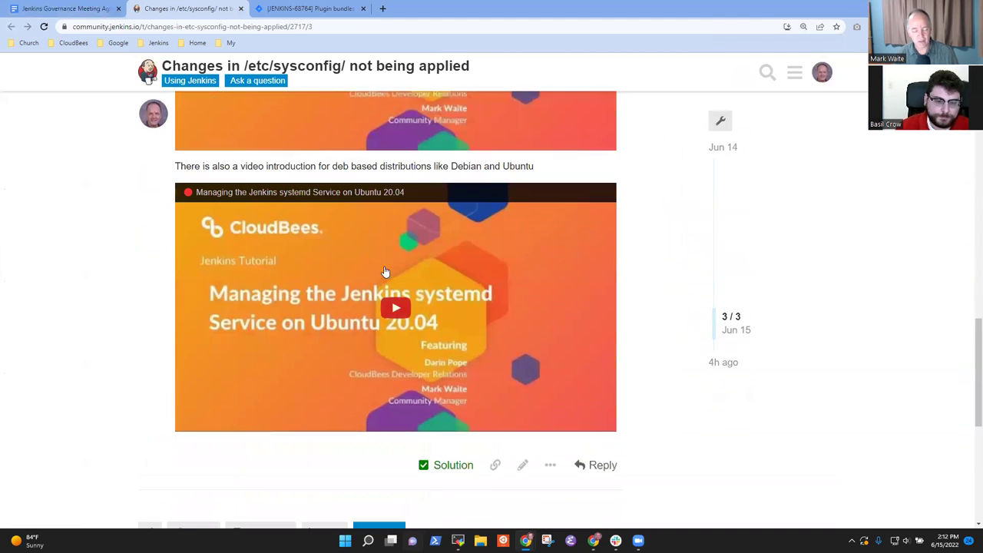
{"action": "scroll", "coordinate": [390, 277], "scroll_direction": "up", "scroll_amount": 1}
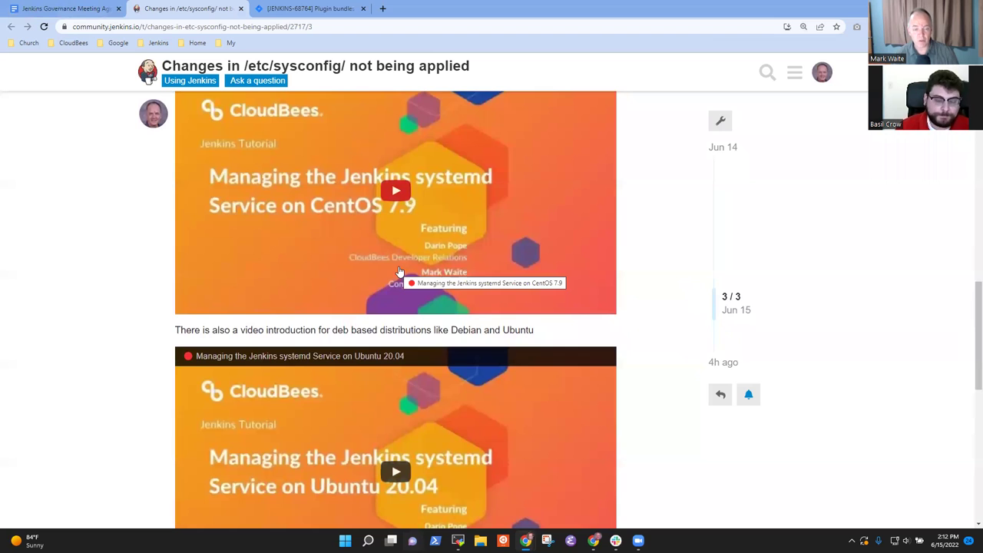
{"action": "scroll", "coordinate": [398, 272], "scroll_direction": "up", "scroll_amount": 6}
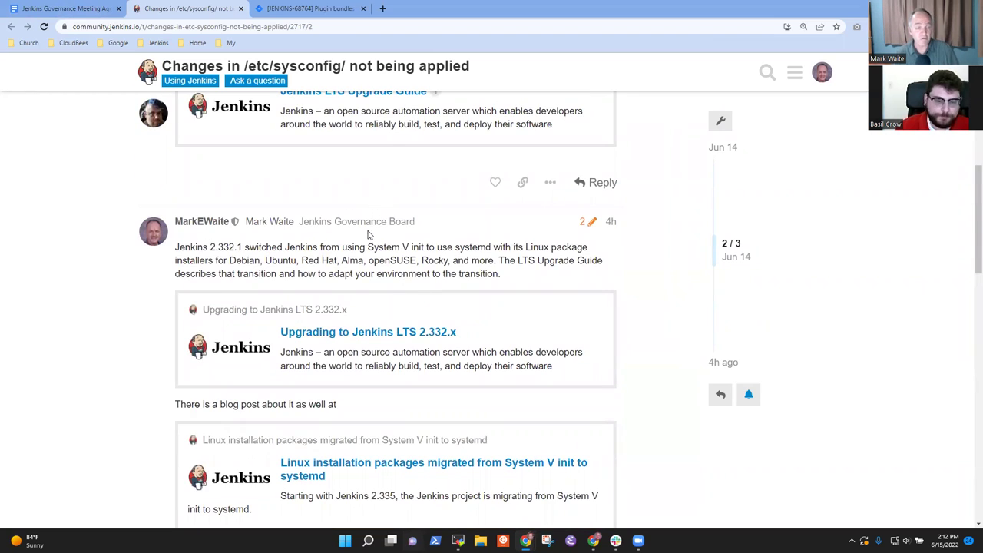
{"action": "scroll", "coordinate": [381, 219], "scroll_direction": "up", "scroll_amount": 5}
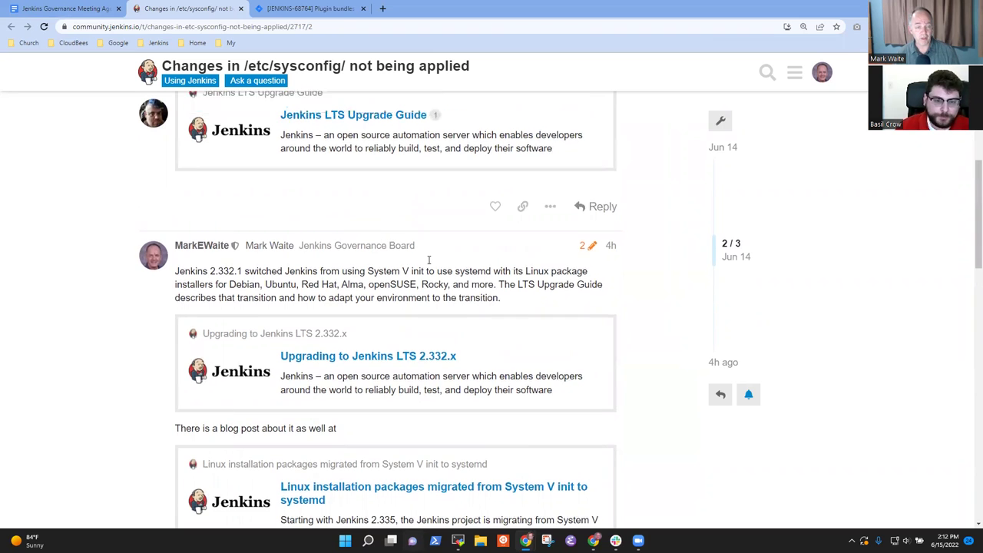
{"action": "scroll", "coordinate": [445, 281], "scroll_direction": "down", "scroll_amount": 4}
{"action": "scroll", "coordinate": [449, 284], "scroll_direction": "down", "scroll_amount": 2}
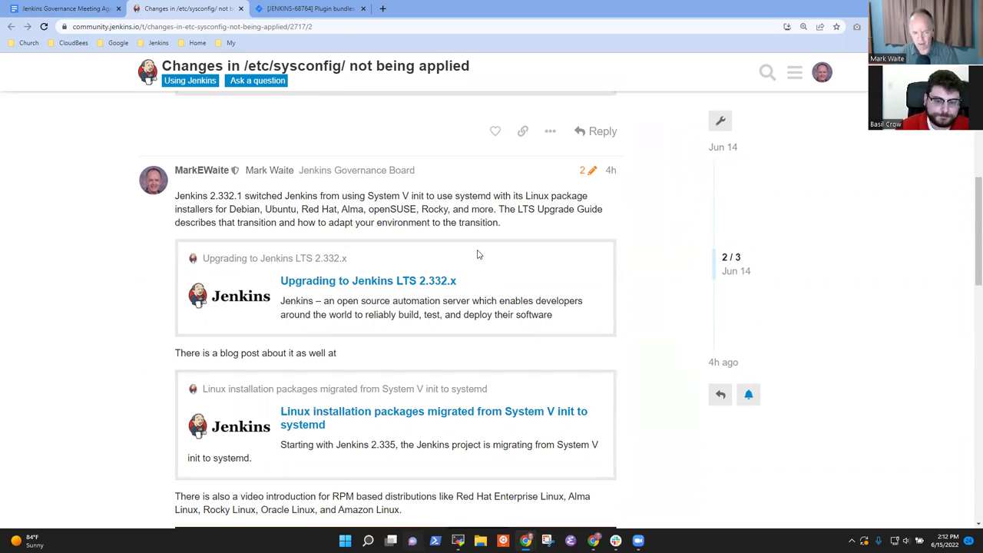
{"action": "scroll", "coordinate": [489, 274], "scroll_direction": "down", "scroll_amount": 5}
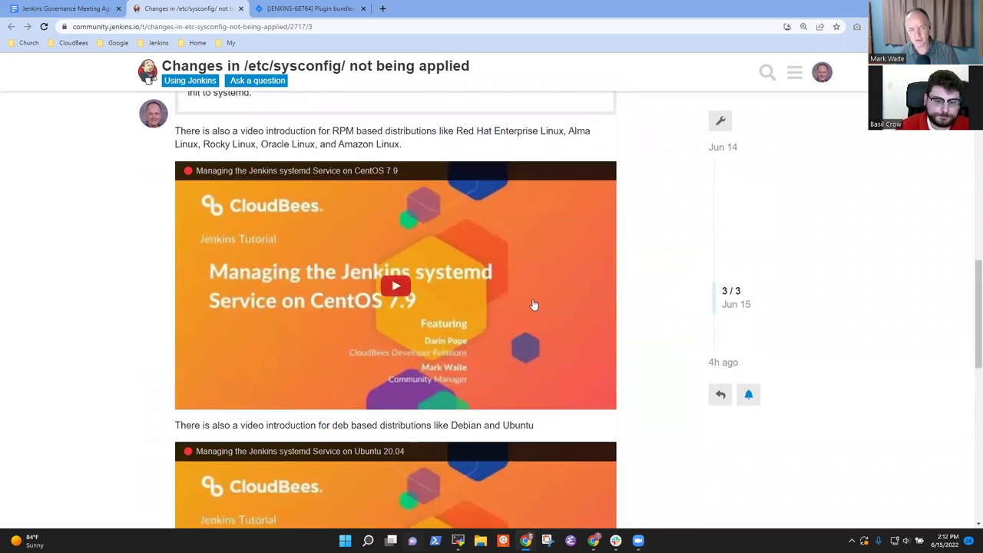
{"action": "scroll", "coordinate": [533, 305], "scroll_direction": "down", "scroll_amount": 3}
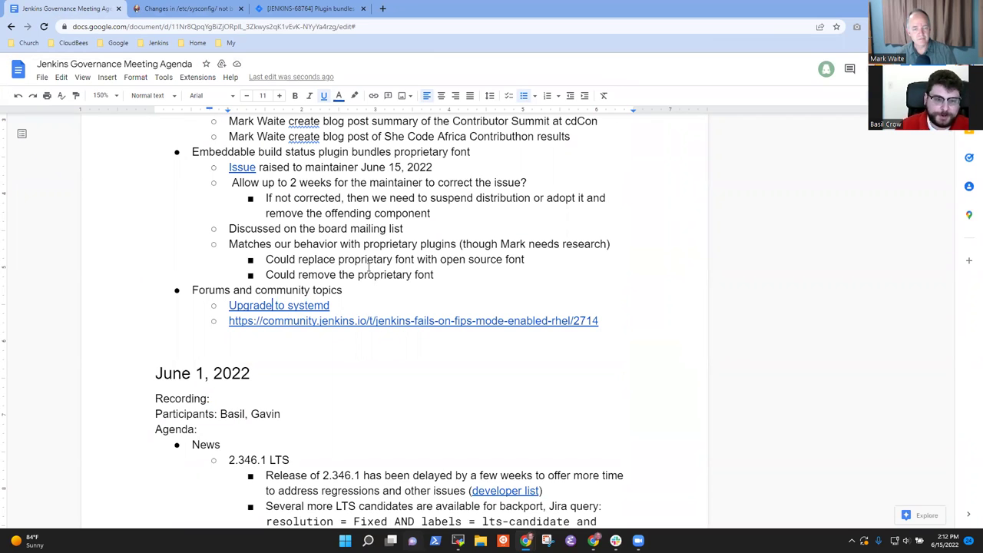
- Retitle the FIPS forum link's display text to 'Errors on FIPS mode OS in Jenkins'
{"action": "left_click", "coordinate": [351, 307]}
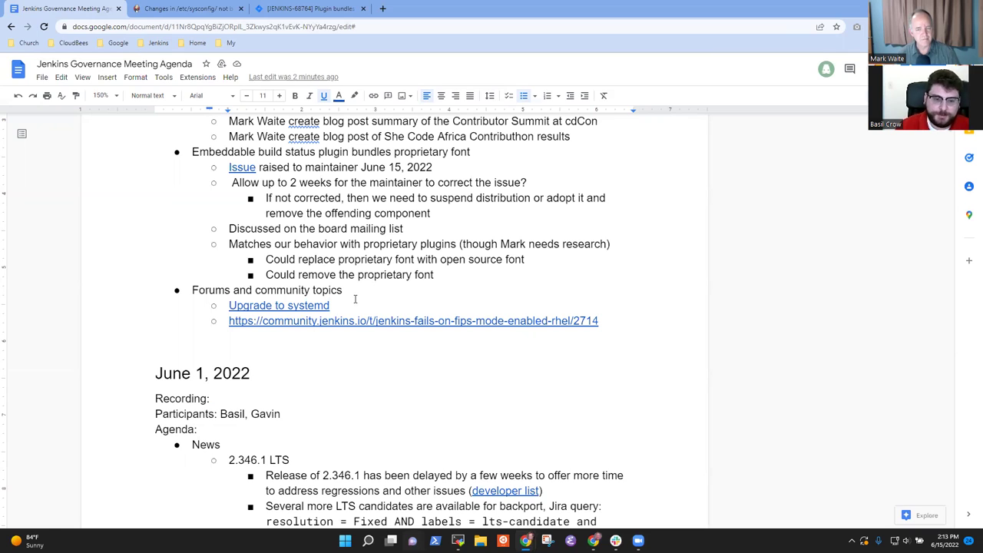
{"action": "left_click", "coordinate": [498, 321]}
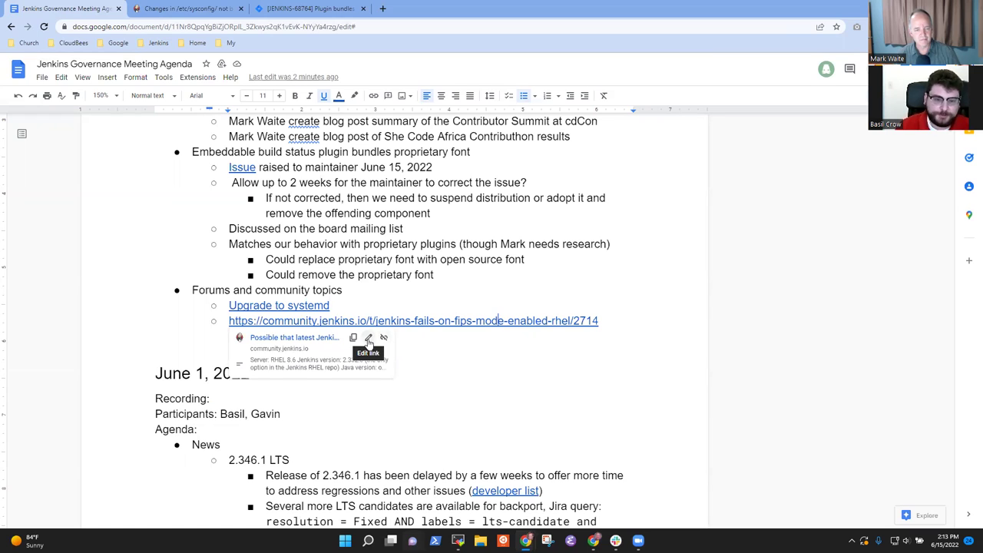
{"action": "left_click", "coordinate": [368, 338]}
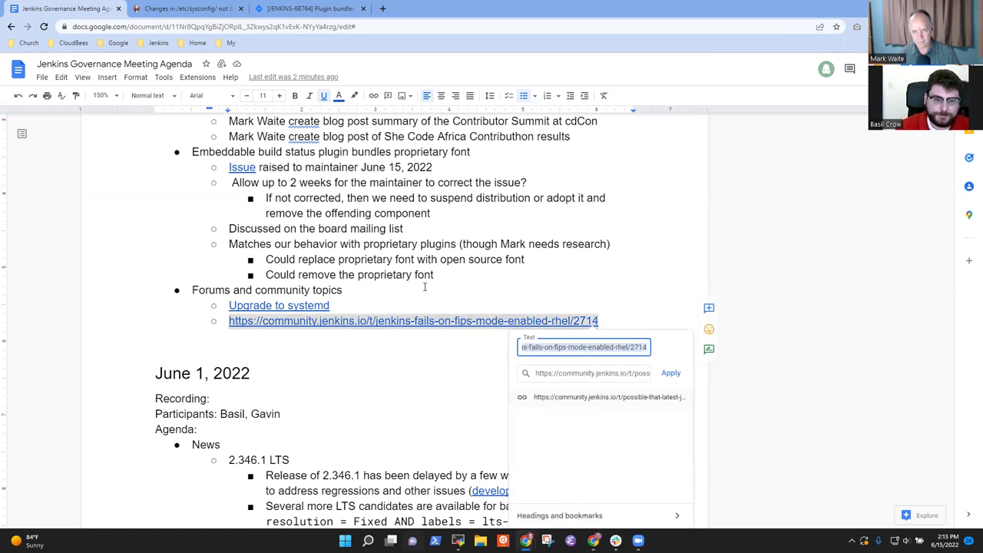
{"action": "key", "text": "Home"}
{"action": "key", "text": "shift+End"}
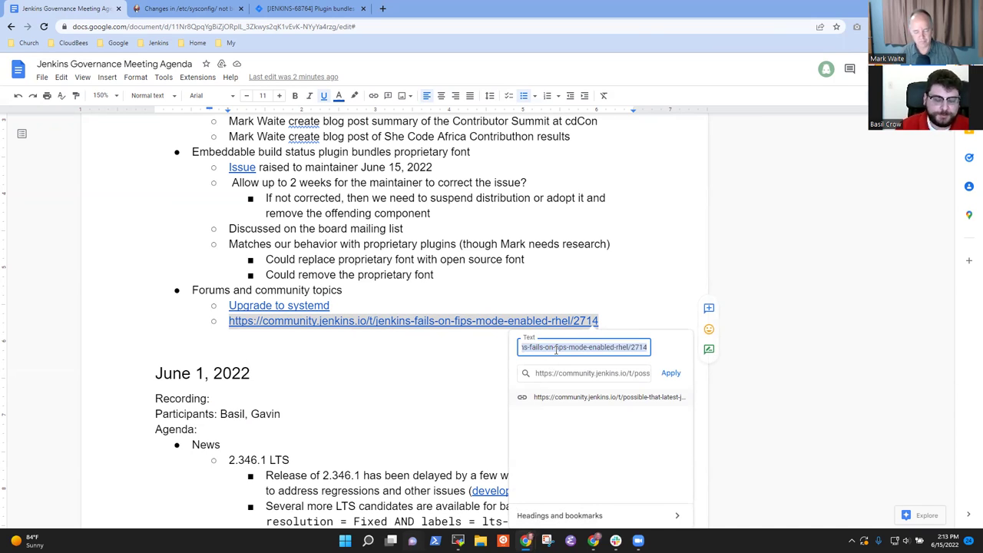
{"action": "type", "text": "FIPS m"}
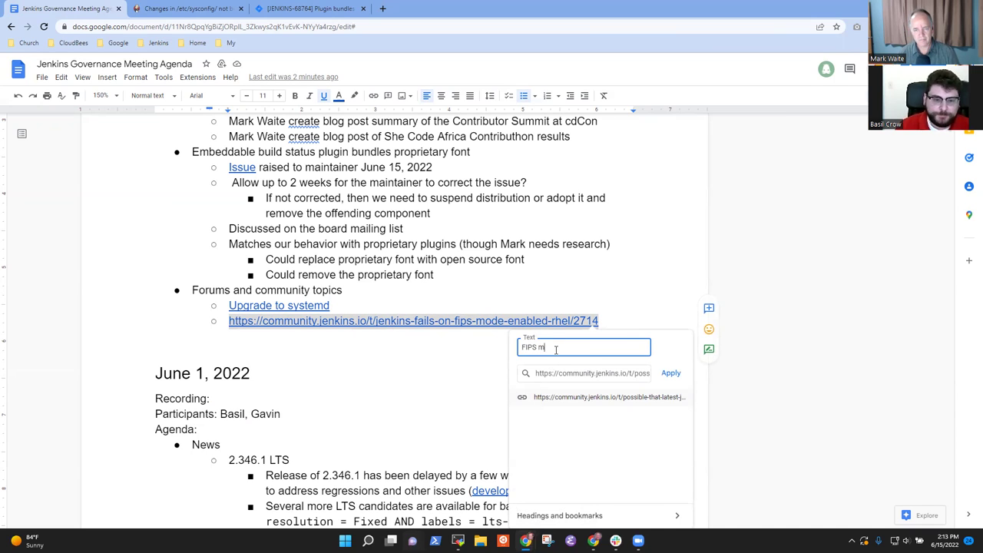
{"action": "type", "text": "ode Jenkins"}
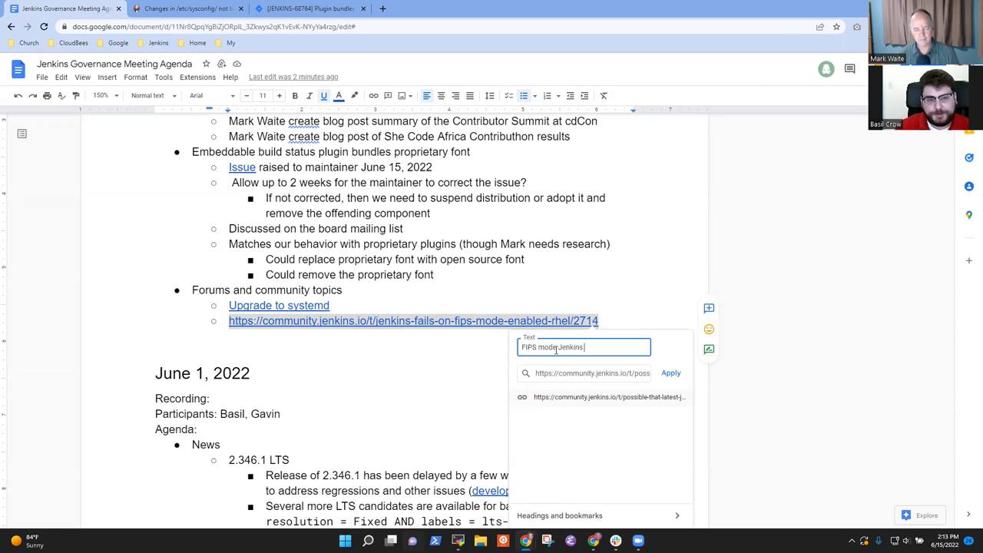
{"action": "key", "text": "ctrl+a"}
{"action": "key", "text": "BackSpace"}
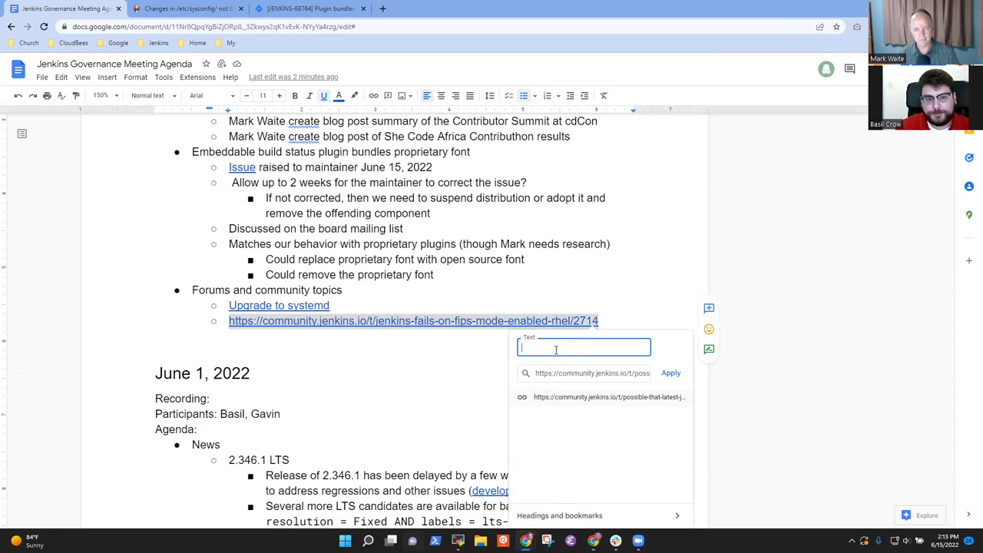
{"action": "type", "text": "Error"}
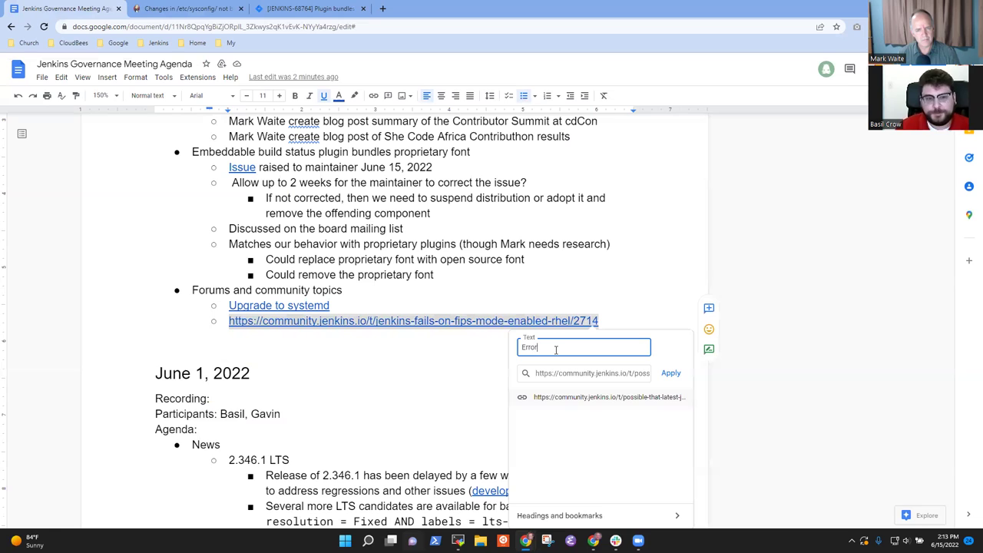
{"action": "type", "text": "s on FIPS mo"}
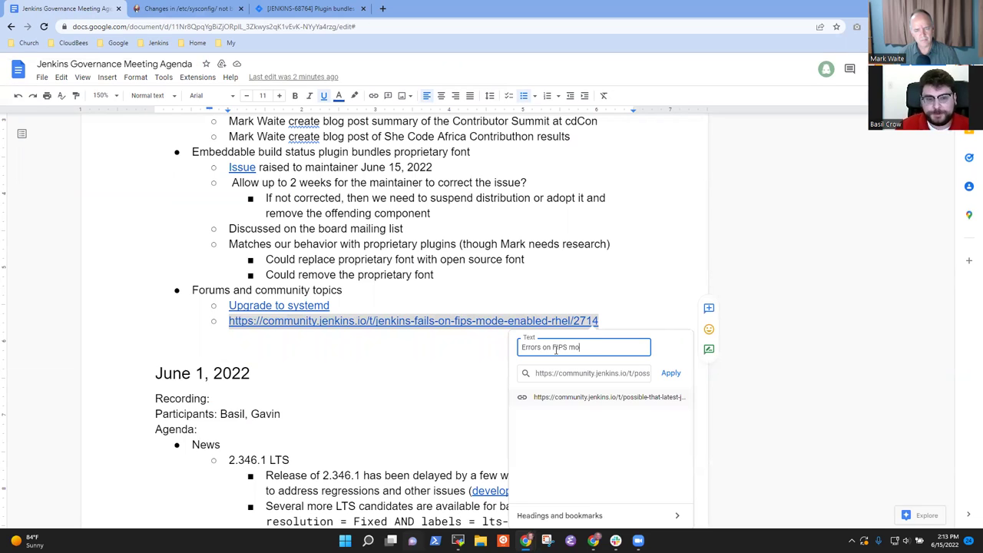
{"action": "type", "text": "de OS "}
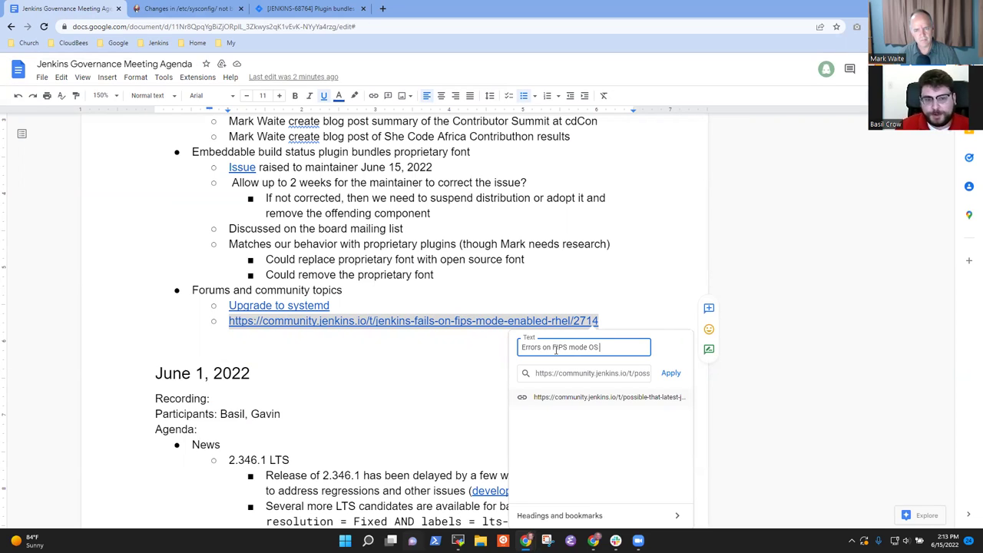
{"action": "type", "text": "in Jenkins"}
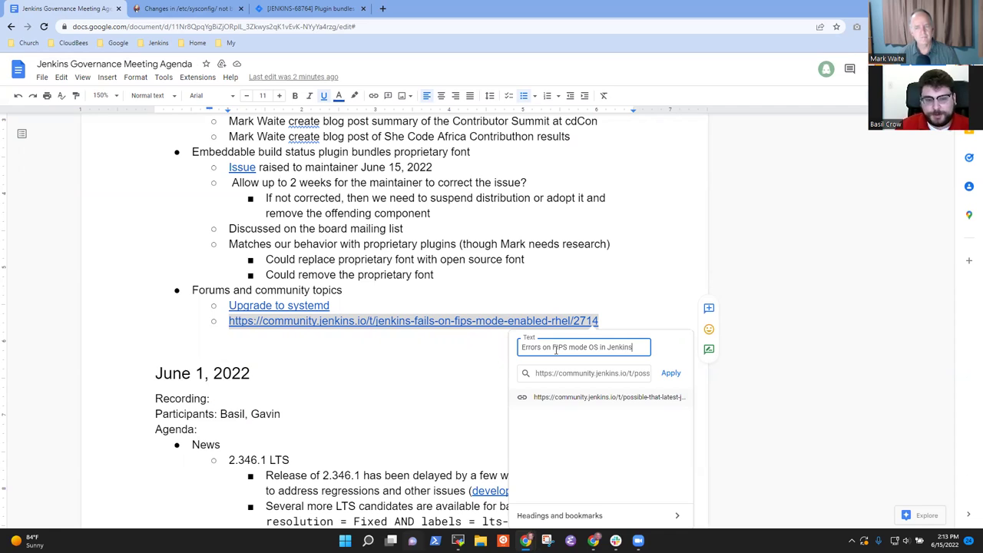
{"action": "left_click", "coordinate": [668, 376]}
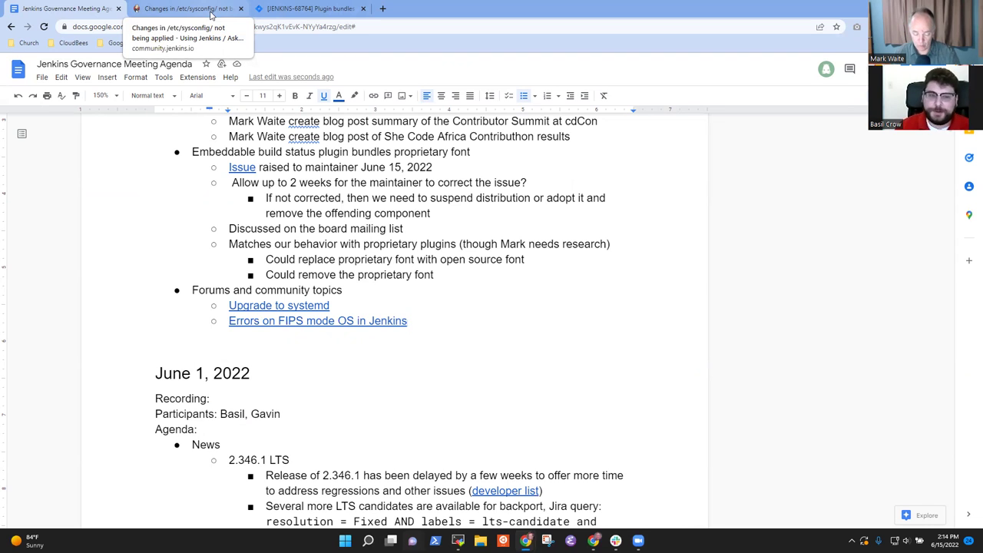
- Return to the /etc/sysconfig forum thread and scroll up to the reply linking the systemd blog post
{"action": "left_click", "coordinate": [212, 14]}
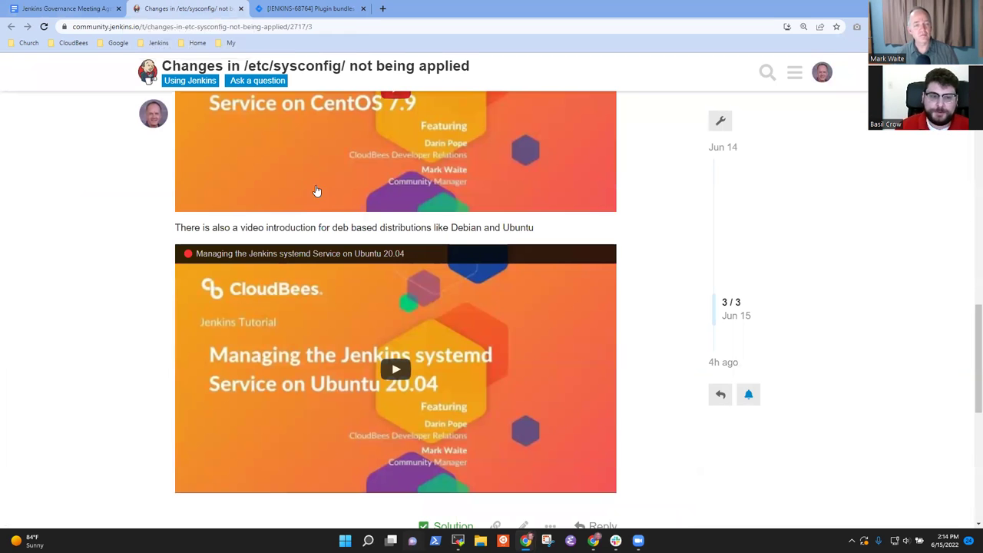
{"action": "scroll", "coordinate": [408, 259], "scroll_direction": "up", "scroll_amount": 5}
{"action": "scroll", "coordinate": [407, 258], "scroll_direction": "up", "scroll_amount": 2}
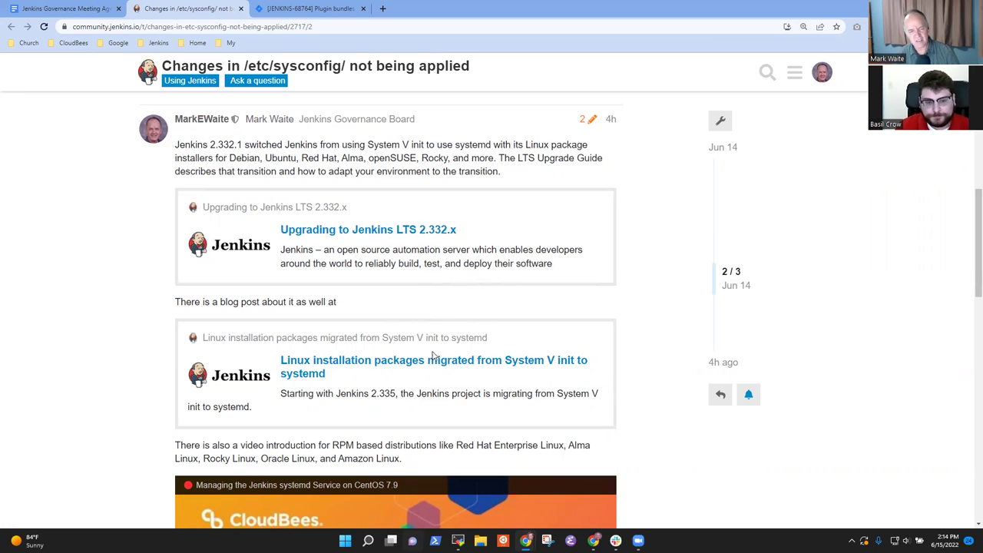
- Open the systemd migration blog post, then go back through the forum topic to the meeting agenda
{"action": "left_click", "coordinate": [456, 366]}
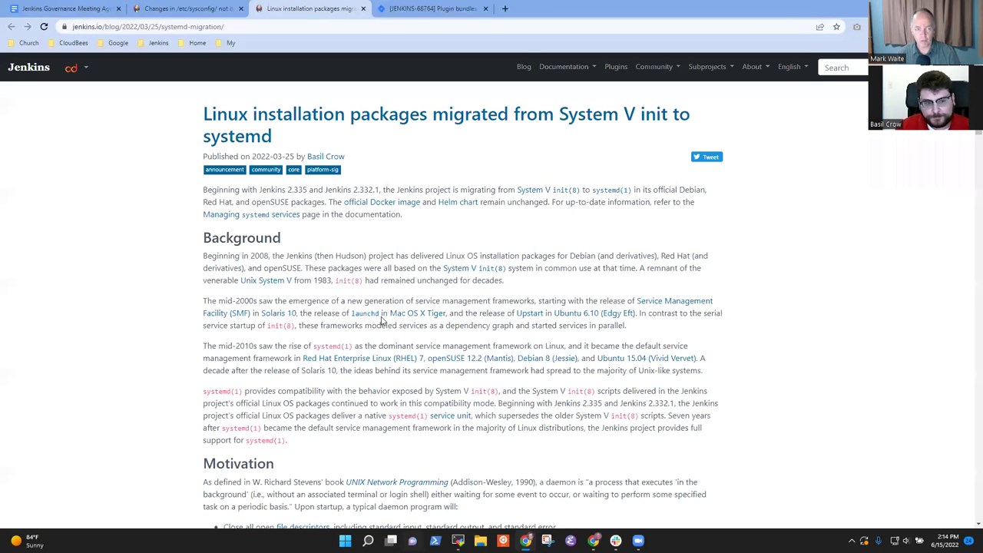
{"action": "left_click", "coordinate": [197, 7]}
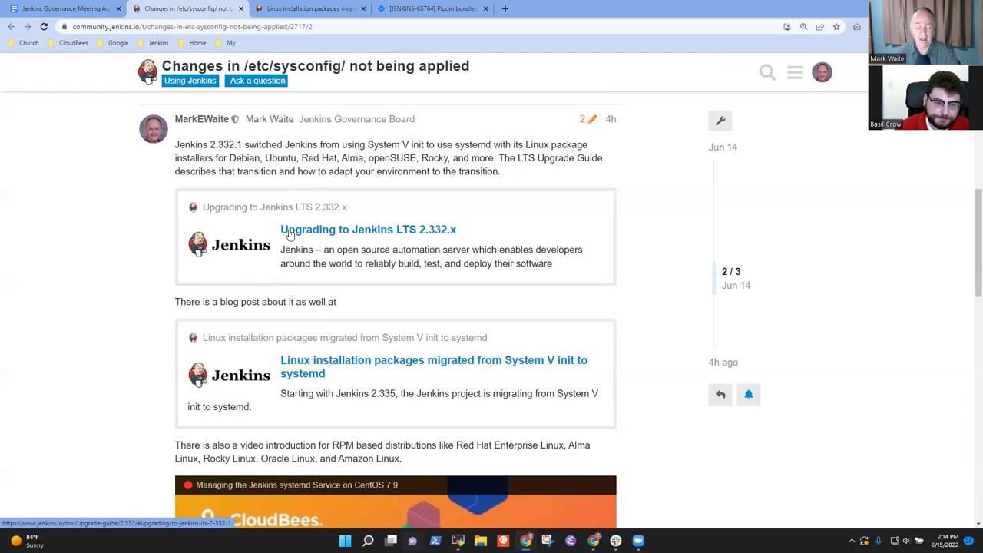
{"action": "left_click", "coordinate": [88, 9]}
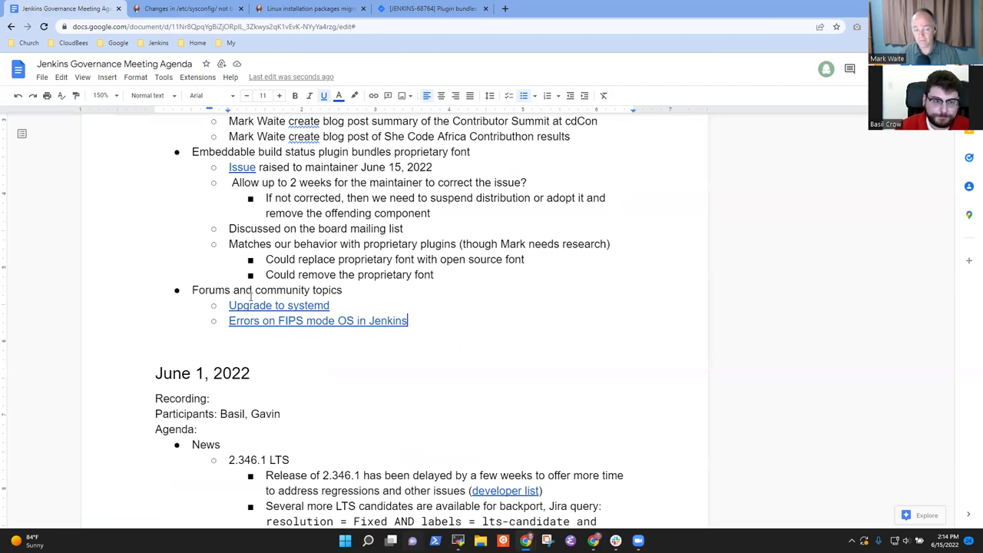
- Open the 'Jenkins fails on FIPS mode enabled RHEL' thread from the agenda and read down to the JENKINS-46182 reply
{"action": "left_click", "coordinate": [304, 321]}
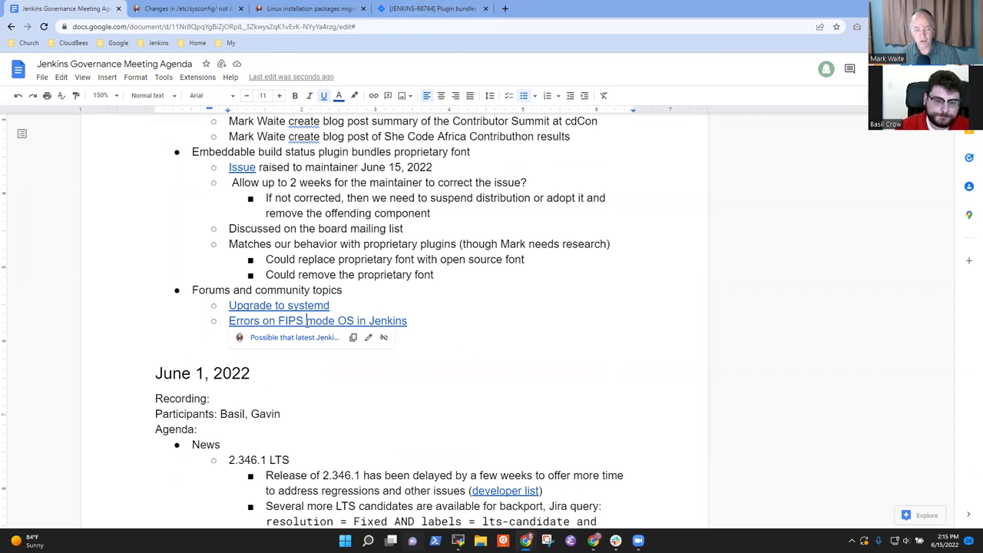
{"action": "left_click", "coordinate": [299, 342]}
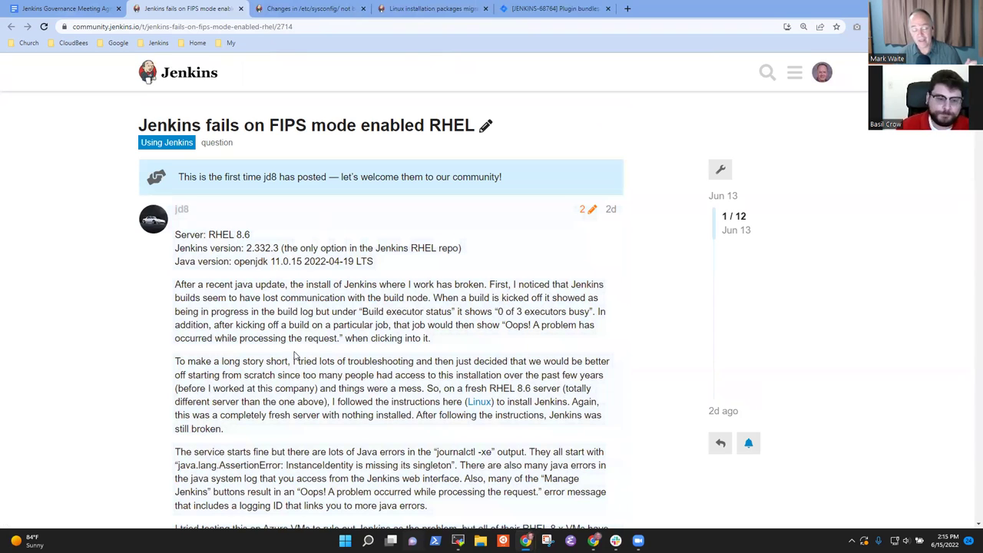
{"action": "scroll", "coordinate": [316, 361], "scroll_direction": "down", "scroll_amount": 6}
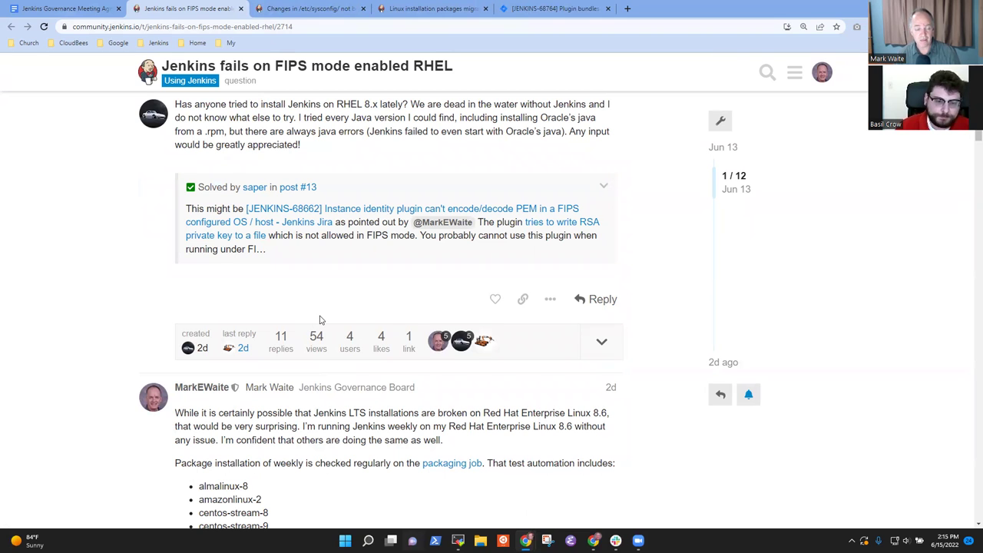
{"action": "scroll", "coordinate": [321, 321], "scroll_direction": "down", "scroll_amount": 10}
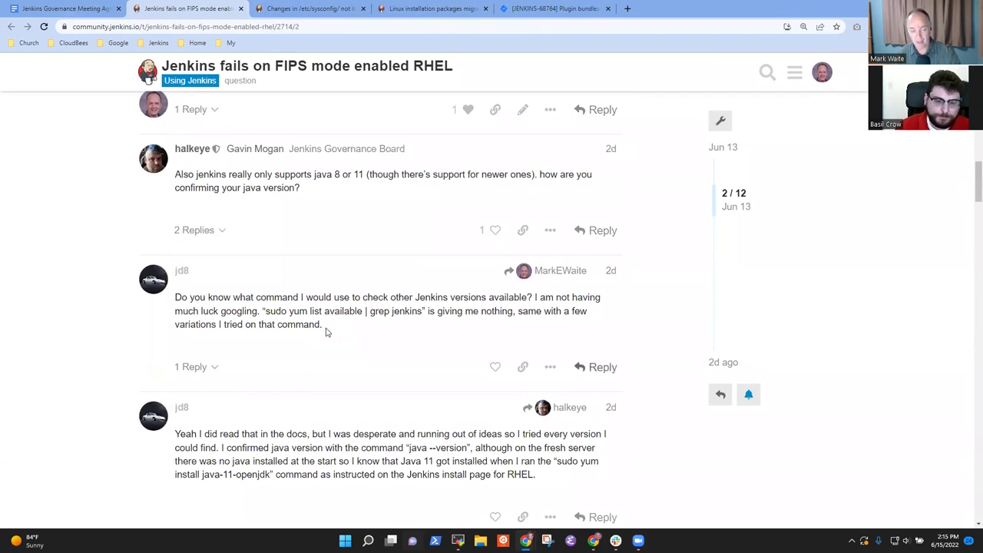
{"action": "scroll", "coordinate": [322, 334], "scroll_direction": "down", "scroll_amount": 4}
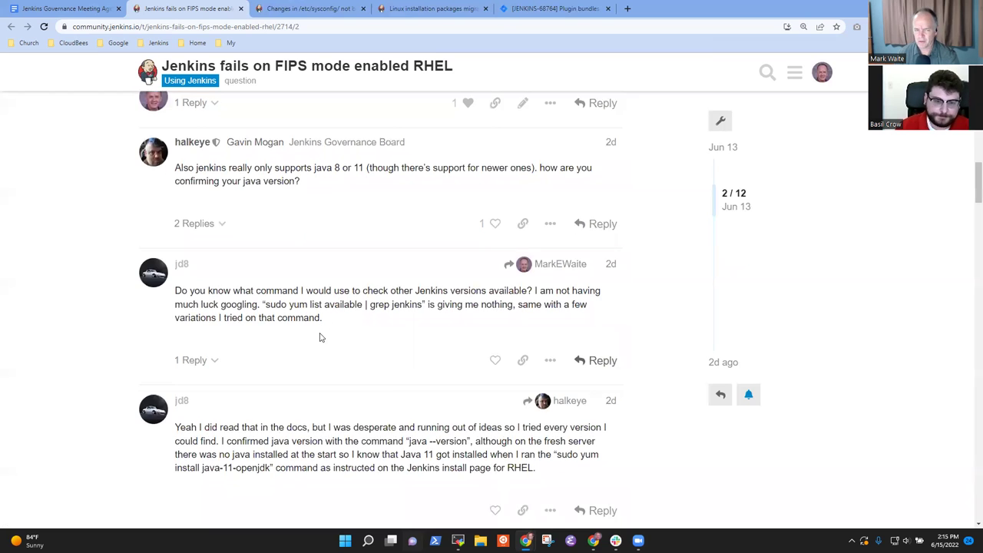
{"action": "scroll", "coordinate": [321, 336], "scroll_direction": "down", "scroll_amount": 3}
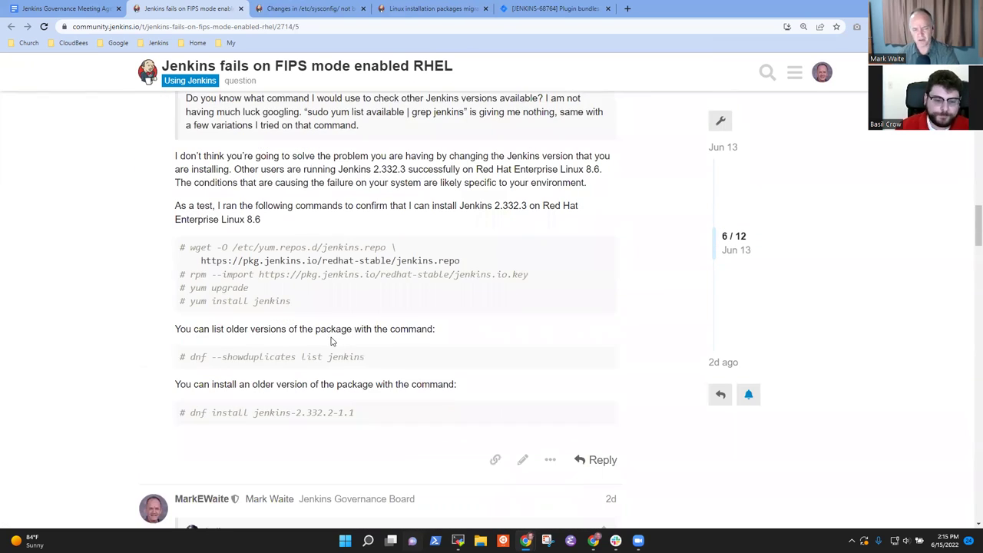
{"action": "scroll", "coordinate": [343, 333], "scroll_direction": "down", "scroll_amount": 6}
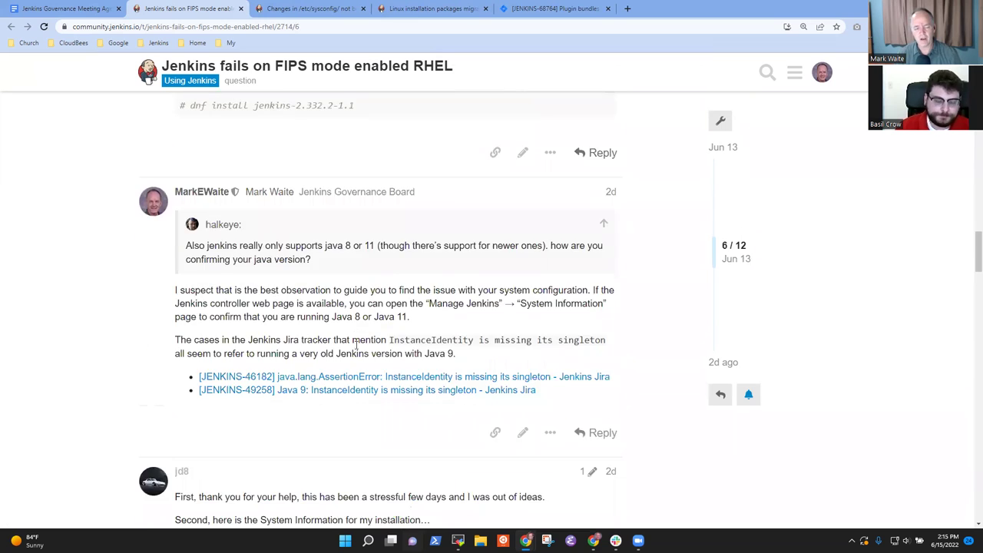
{"action": "scroll", "coordinate": [384, 254], "scroll_direction": "up", "scroll_amount": 2}
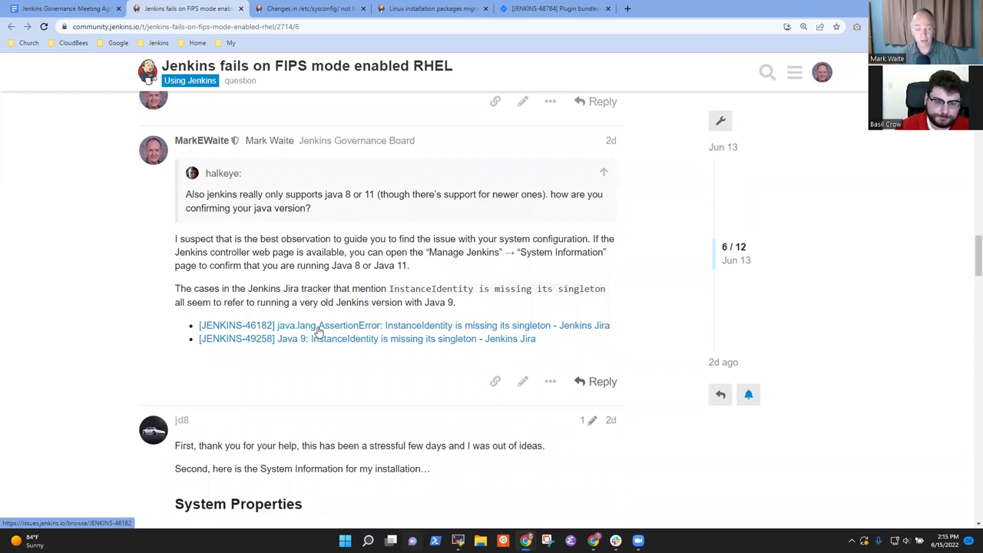
- Read Jira issue JENKINS-46182, selecting its InstanceIdentity error text, then return to the agenda document
{"action": "left_click", "coordinate": [372, 326]}
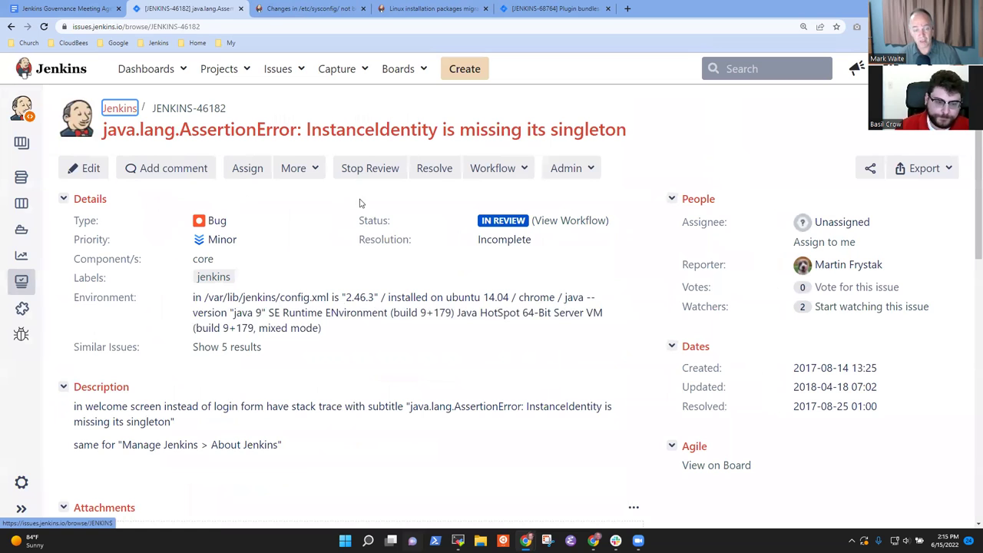
{"action": "scroll", "coordinate": [356, 219], "scroll_direction": "down", "scroll_amount": 1}
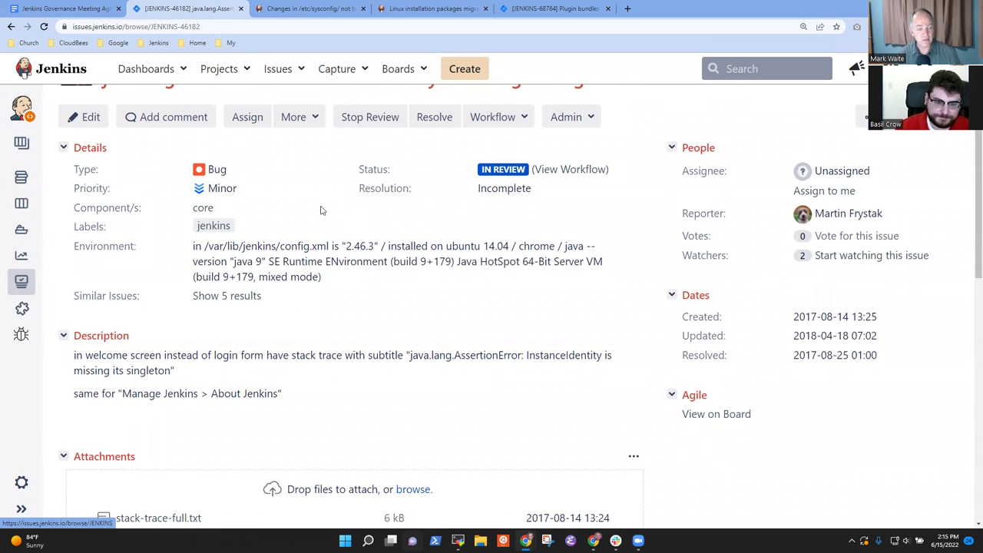
{"action": "scroll", "coordinate": [241, 326], "scroll_direction": "down", "scroll_amount": 3}
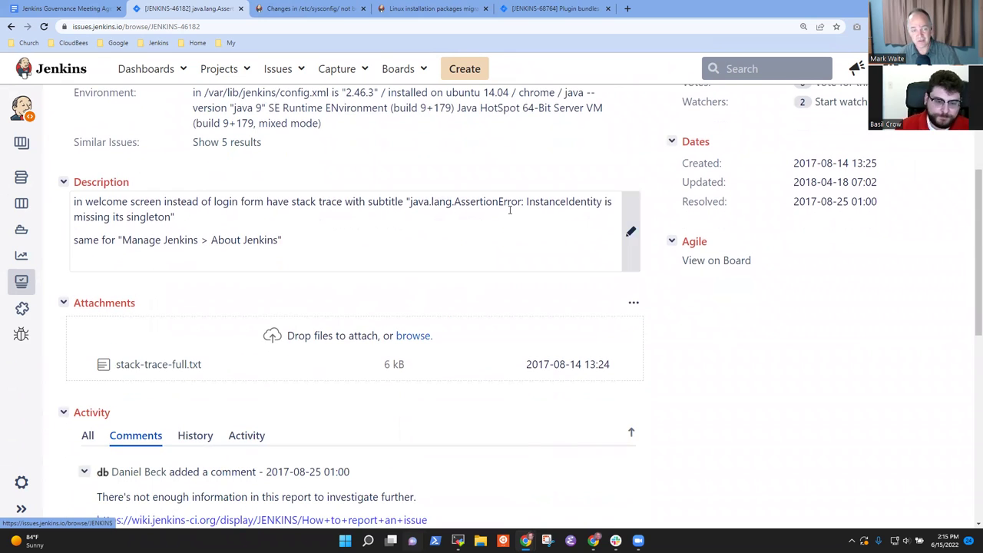
{"action": "left_click_drag", "start_coordinate": [409, 201], "coordinate": [176, 219]}
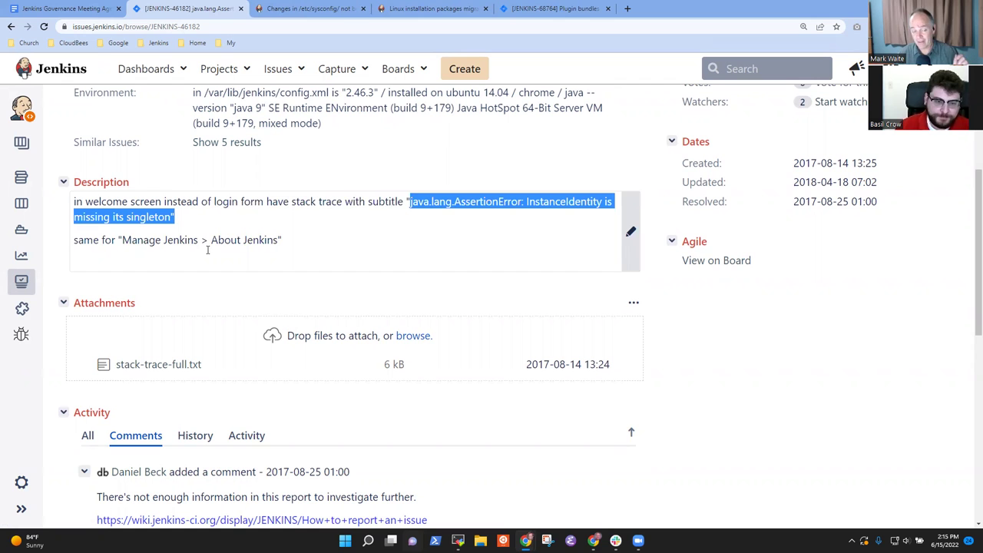
{"action": "scroll", "coordinate": [333, 292], "scroll_direction": "down", "scroll_amount": 5}
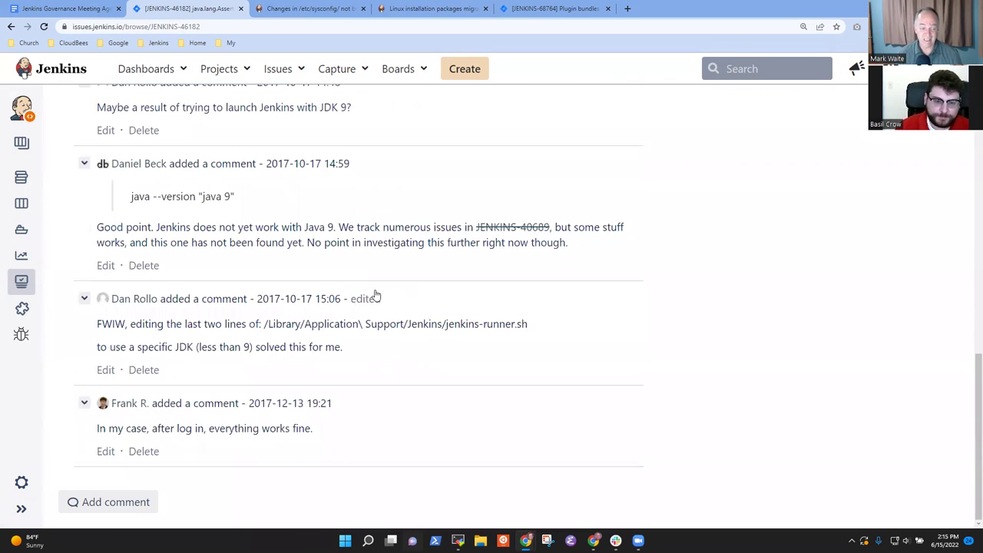
{"action": "scroll", "coordinate": [376, 294], "scroll_direction": "up", "scroll_amount": 1}
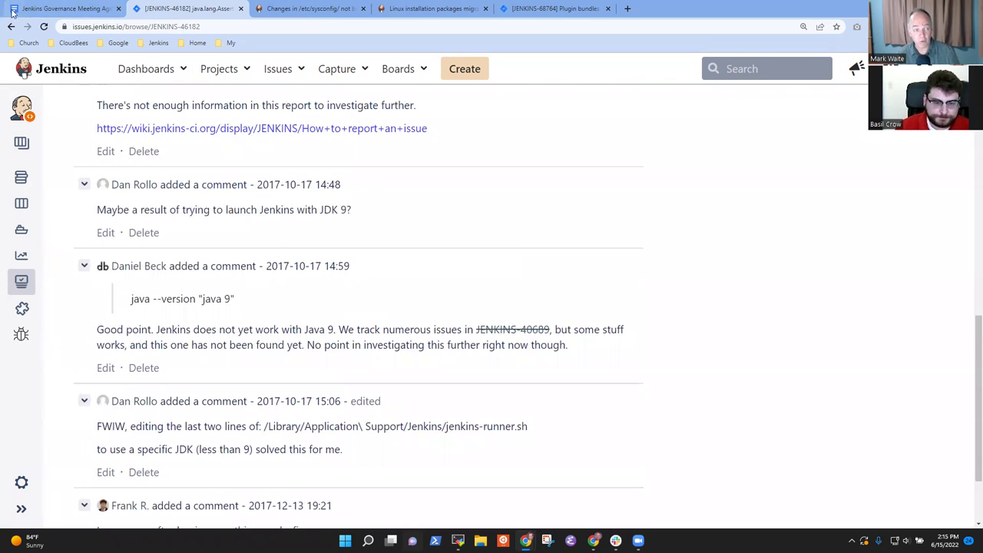
{"action": "left_click", "coordinate": [44, 7]}
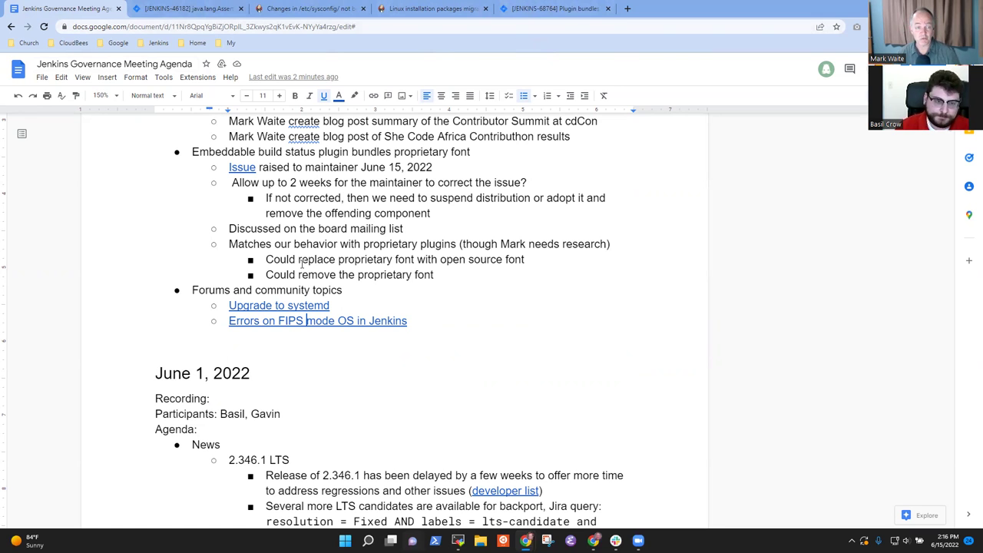
- Glance at the systemd blog post and come back to the meeting agenda
{"action": "left_click", "coordinate": [447, 9]}
{"action": "left_click", "coordinate": [65, 10]}
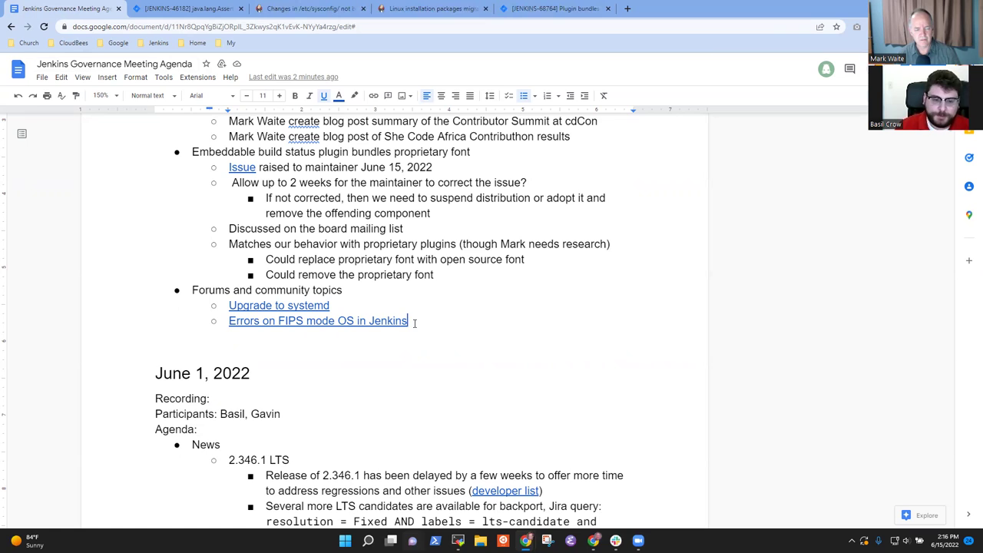
- Under the FIPS link, add the indented note 'Ongoing work to better support FIPS mode (detaching instance identity into a plugin and modifying it for better support of FIPS mode)'
{"action": "key", "text": "Return"}
{"action": "key", "text": "shift+Tab"}
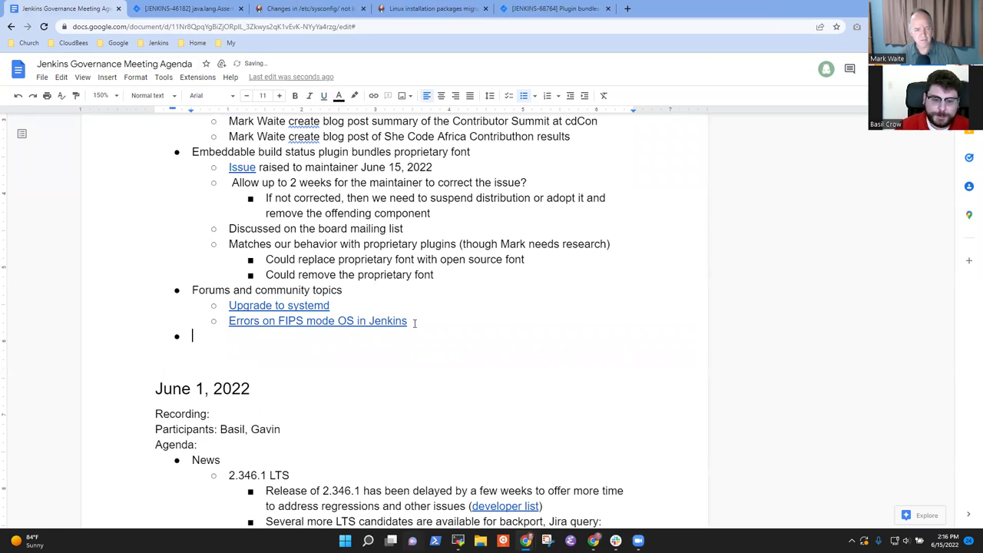
{"action": "type", "text": "B"}
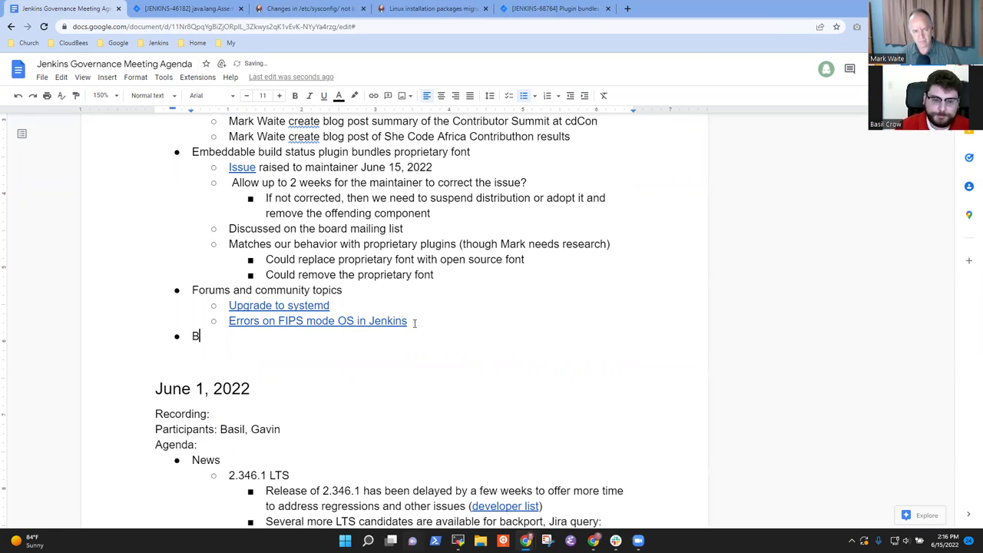
{"action": "type", "text": "etter suppo"}
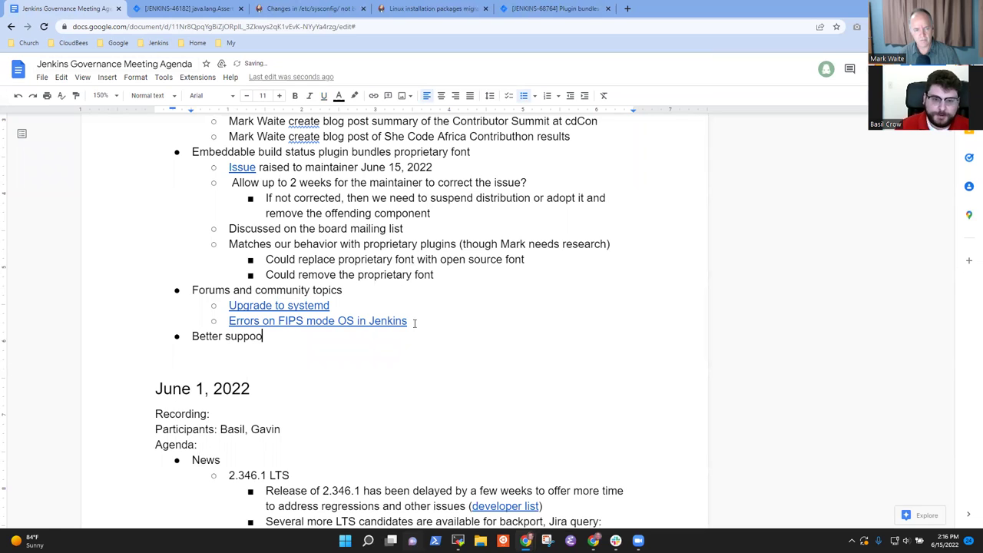
{"action": "key", "text": "BackSpace"}
{"action": "key", "text": "BackSpace"}
{"action": "key", "text": "BackSpace"}
{"action": "key", "text": "BackSpace"}
{"action": "key", "text": "BackSpace"}
{"action": "key", "text": "BackSpace"}
{"action": "key", "text": "BackSpace"}
{"action": "key", "text": "BackSpace"}
{"action": "key", "text": "BackSpace"}
{"action": "key", "text": "BackSpace"}
{"action": "key", "text": "BackSpace"}
{"action": "key", "text": "BackSpace"}
{"action": "type", "text": "Ongoi"}
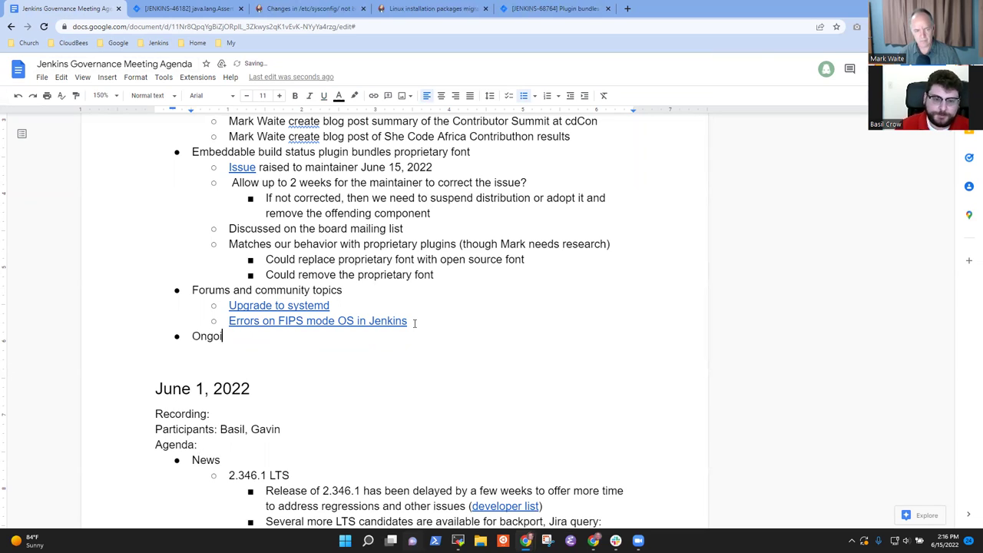
{"action": "type", "text": "ng work to better"}
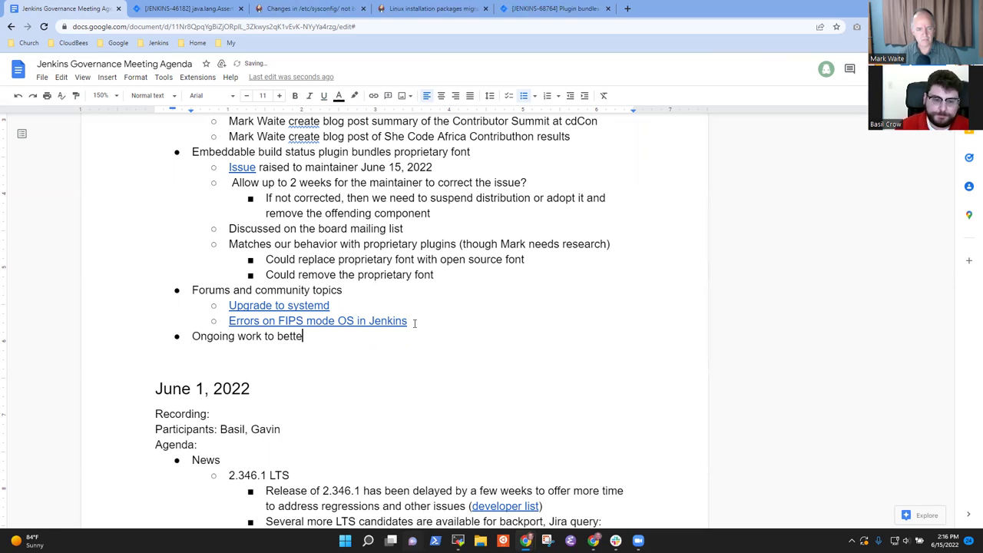
{"action": "key", "text": "Tab"}
{"action": "key", "text": "Tab"}
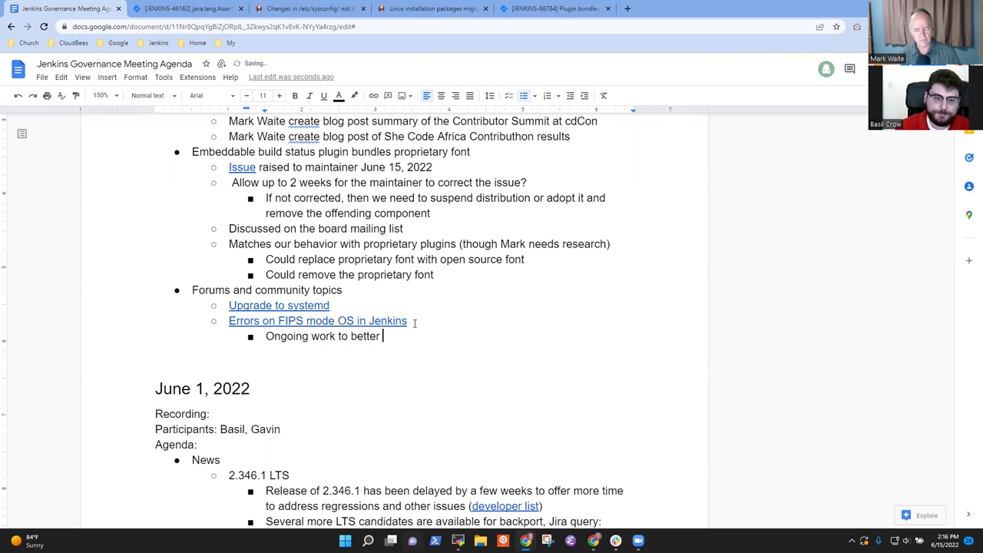
{"action": "type", "text": "support FIP"}
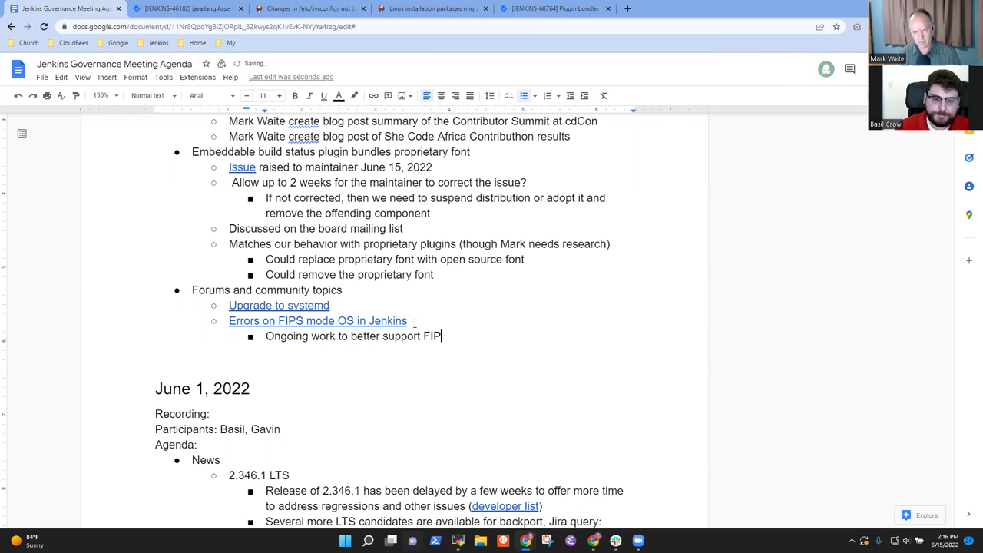
{"action": "type", "text": "S mode ("}
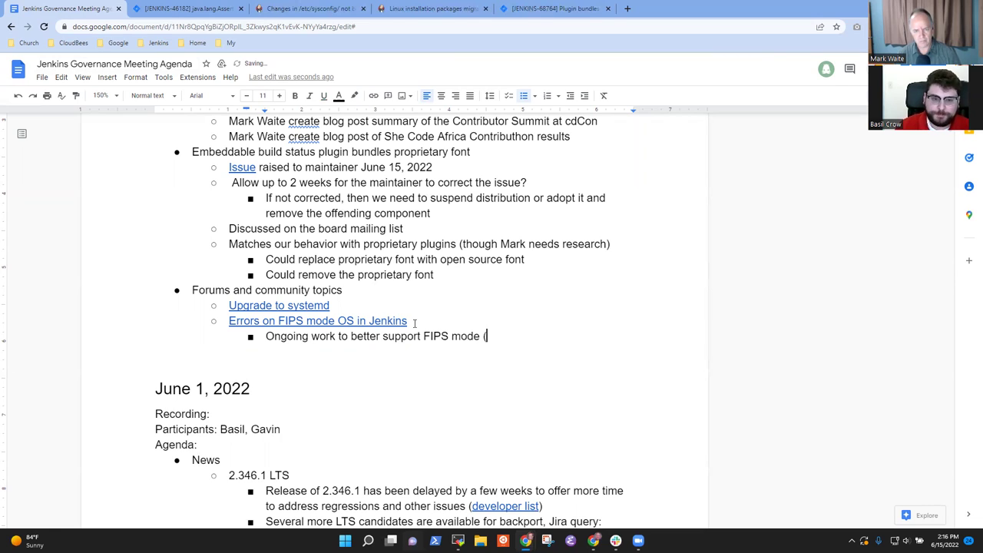
{"action": "type", "text": "detaching inst"}
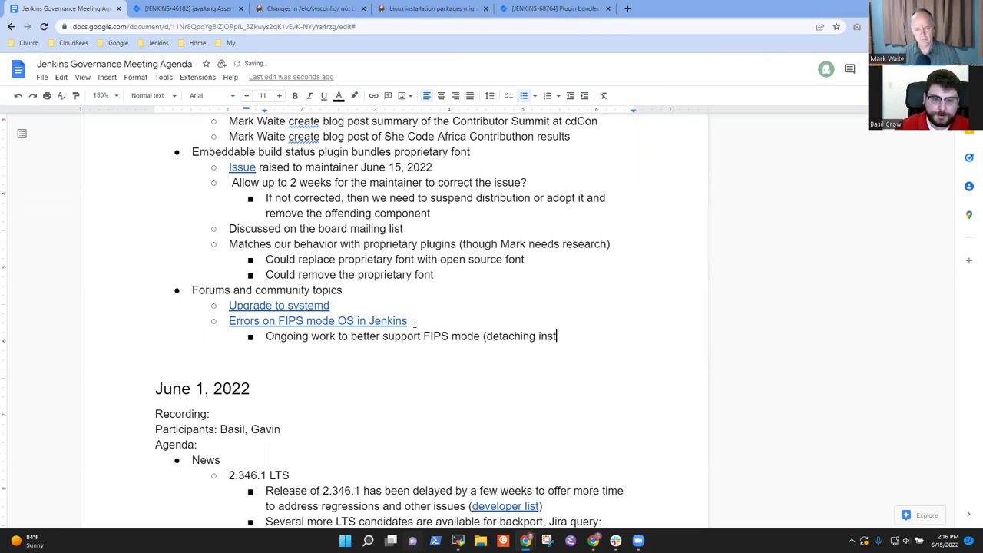
{"action": "type", "text": "ances"}
{"action": "key", "text": "BackSpace"}
{"action": "type", "text": "i"}
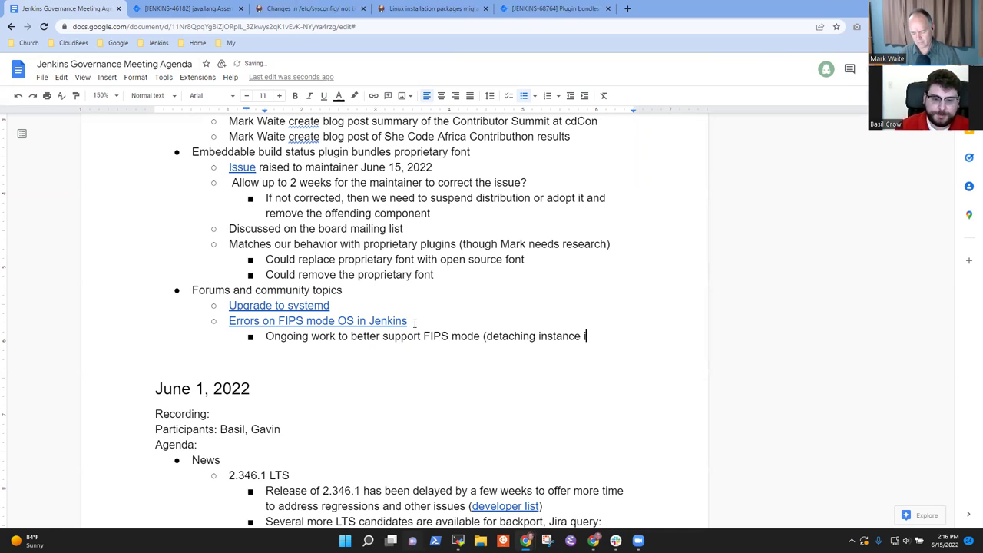
{"action": "type", "text": "dentity int"}
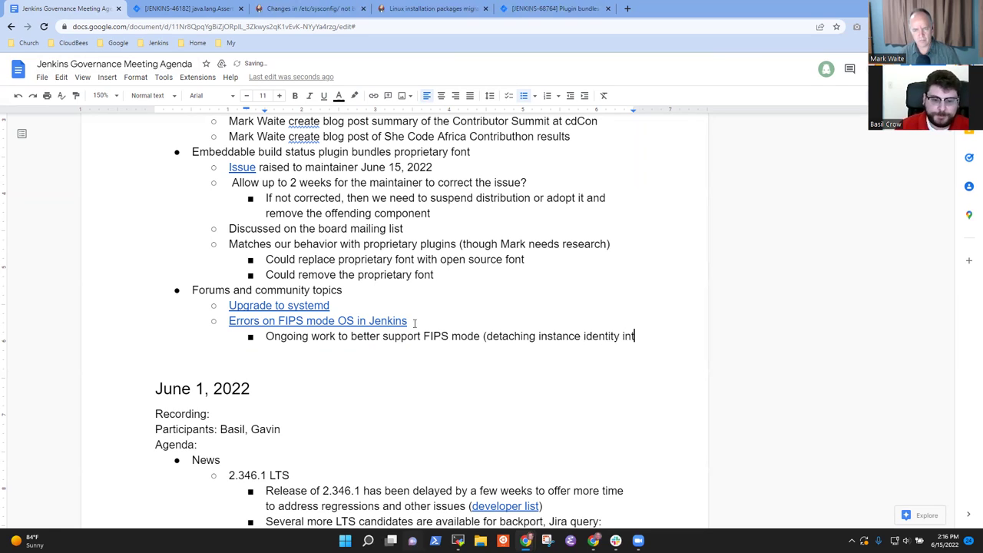
{"action": "type", "text": "o a plugin and "}
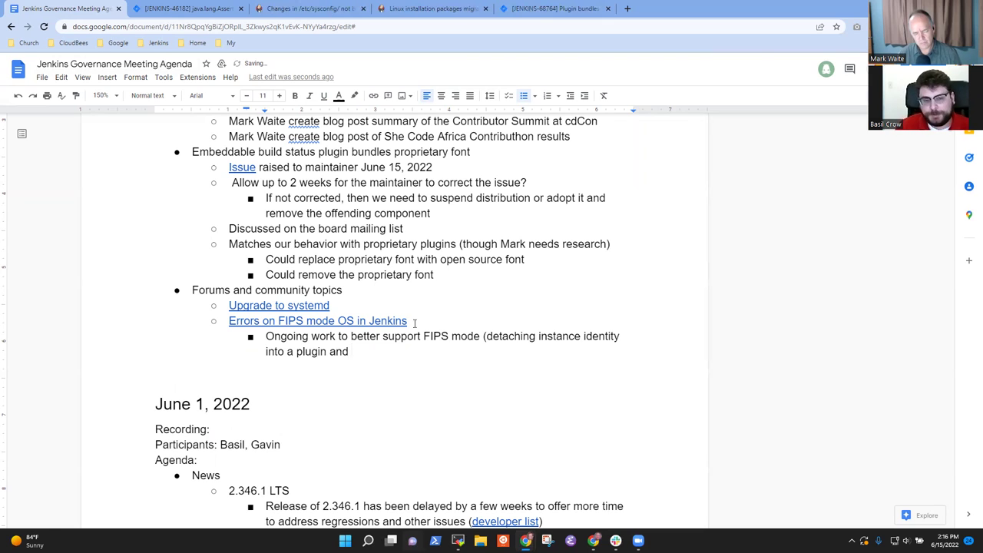
{"action": "type", "text": "mod"}
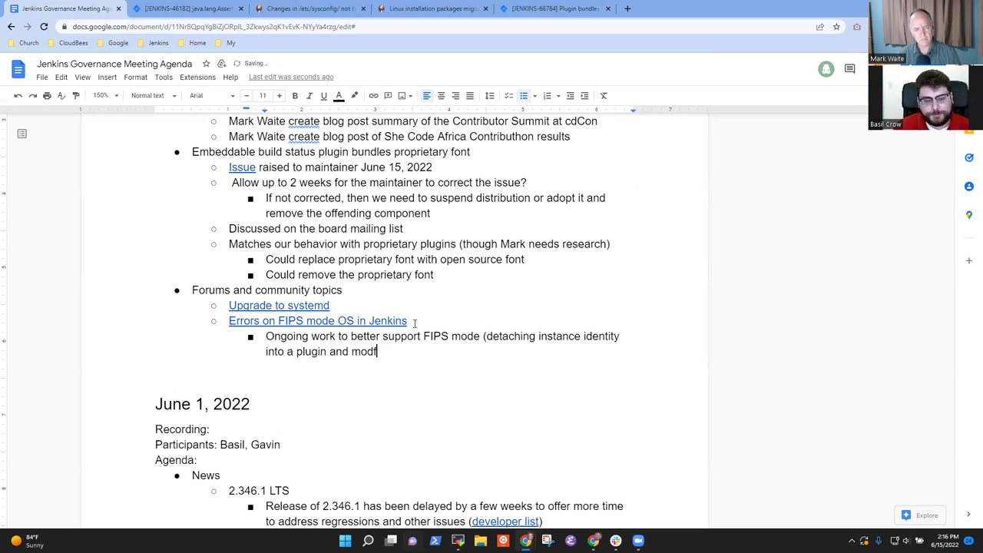
{"action": "type", "text": "ifying"}
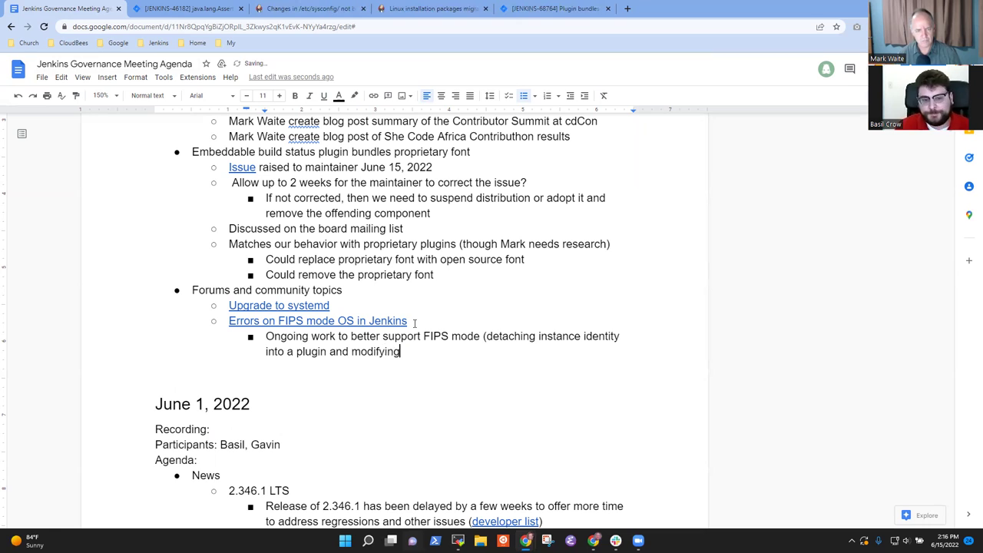
{"action": "type", "text": " it for bet"}
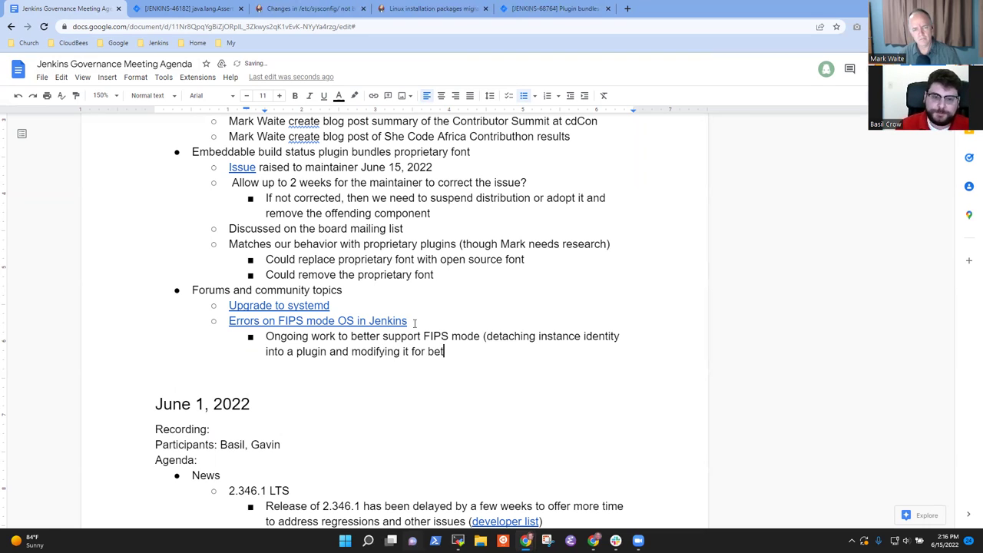
{"action": "type", "text": "ter support of "}
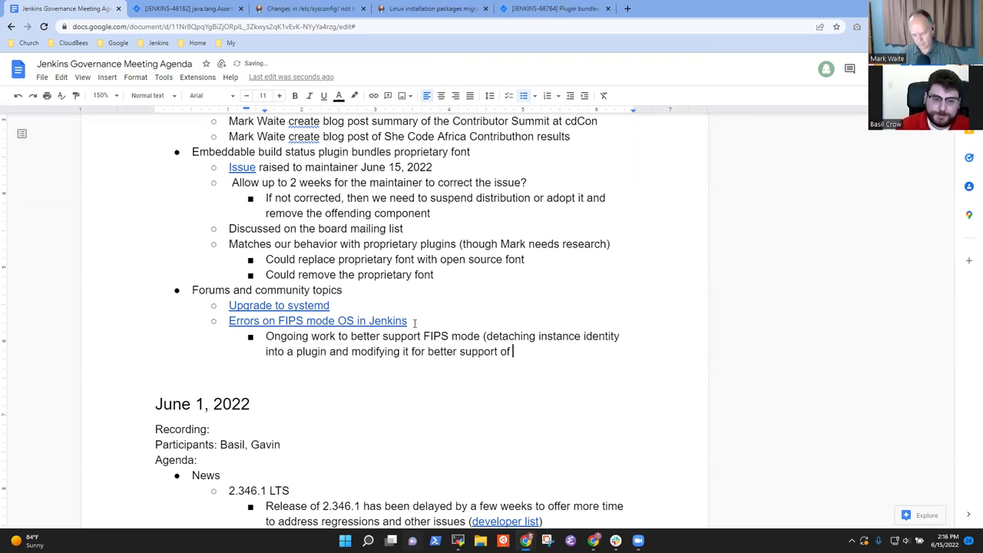
{"action": "type", "text": "FIPS mode)"}
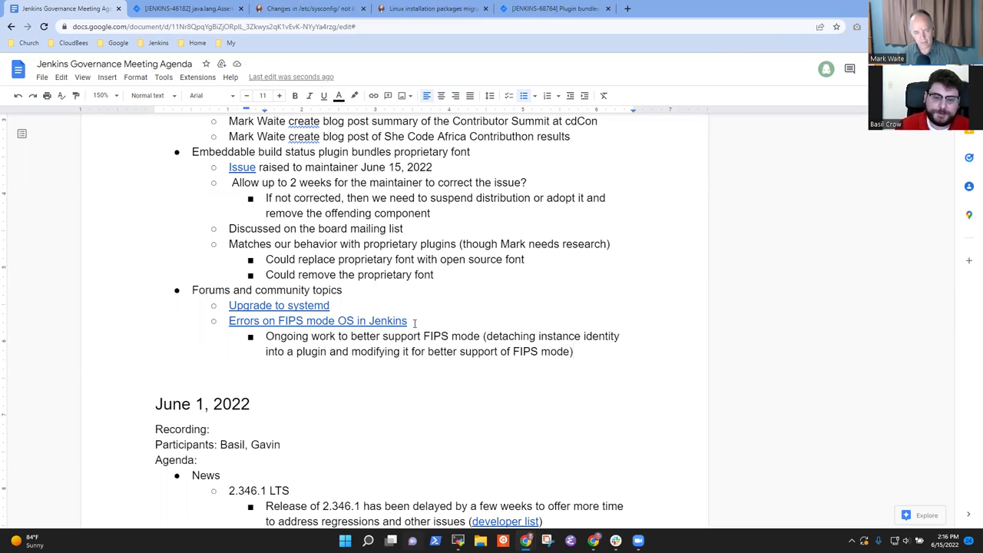
- Add the FIPS sub-notes 'Would be good to add to the test matrix' and 'SELinux'
{"action": "key", "text": "Return"}
{"action": "type", "text": "Would be god"}
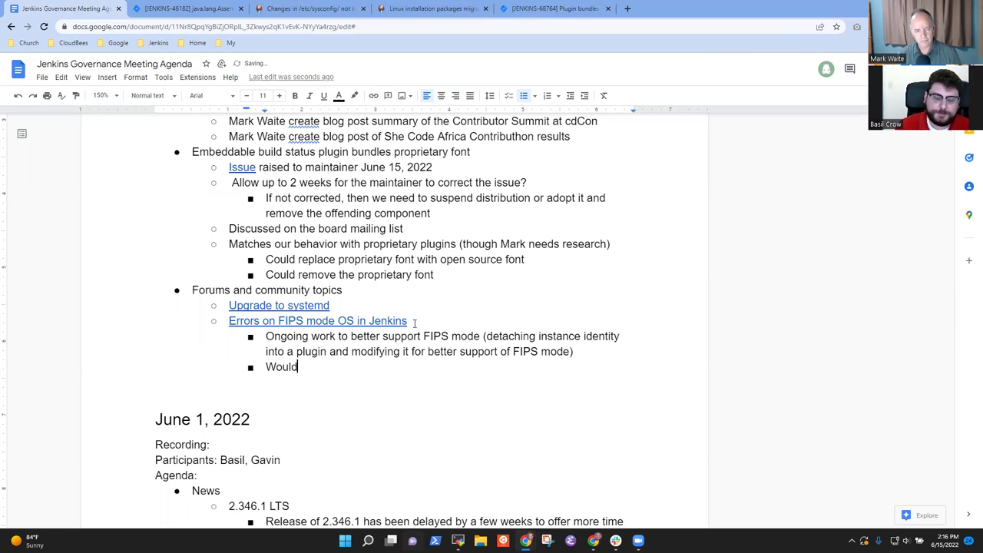
{"action": "key", "text": "BackSpace"}
{"action": "key", "text": "BackSpace"}
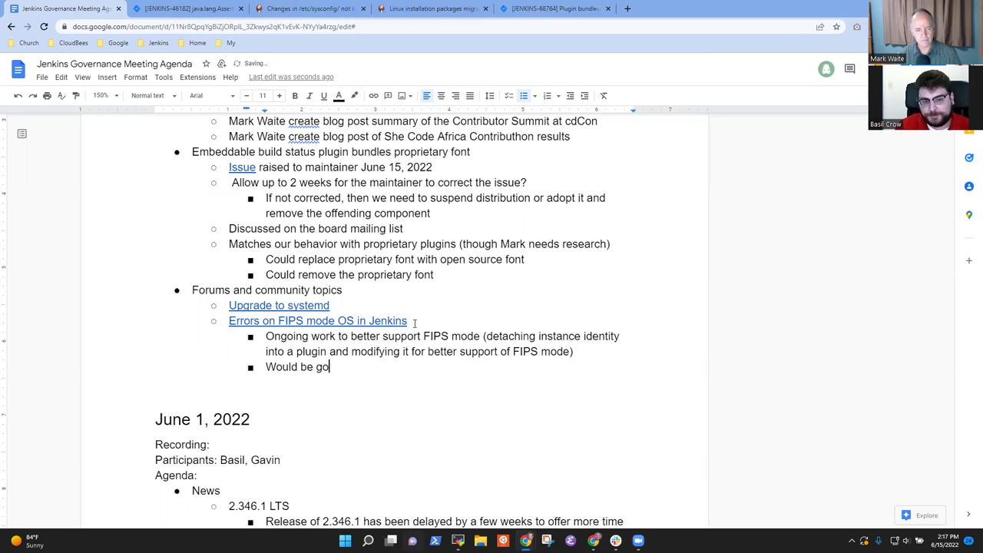
{"action": "type", "text": "od to add to the test matric"}
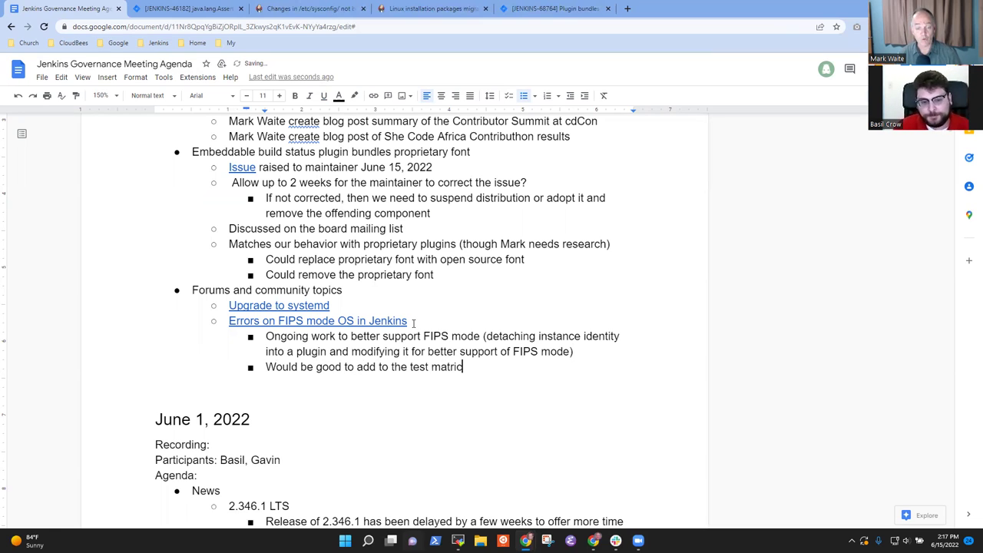
{"action": "key", "text": "BackSpace"}
{"action": "type", "text": "x"}
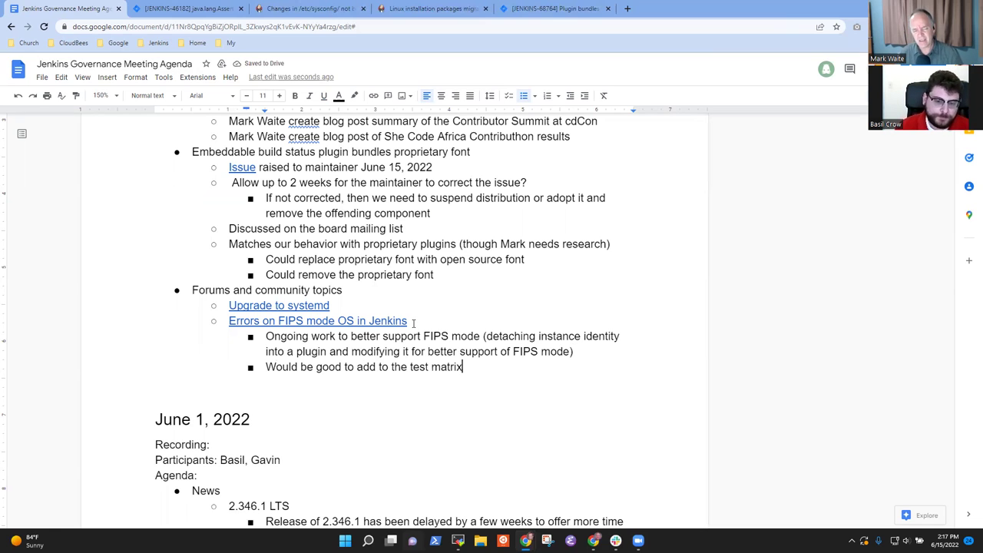
{"action": "key", "text": "Return"}
{"action": "type", "text": "SELinux"}
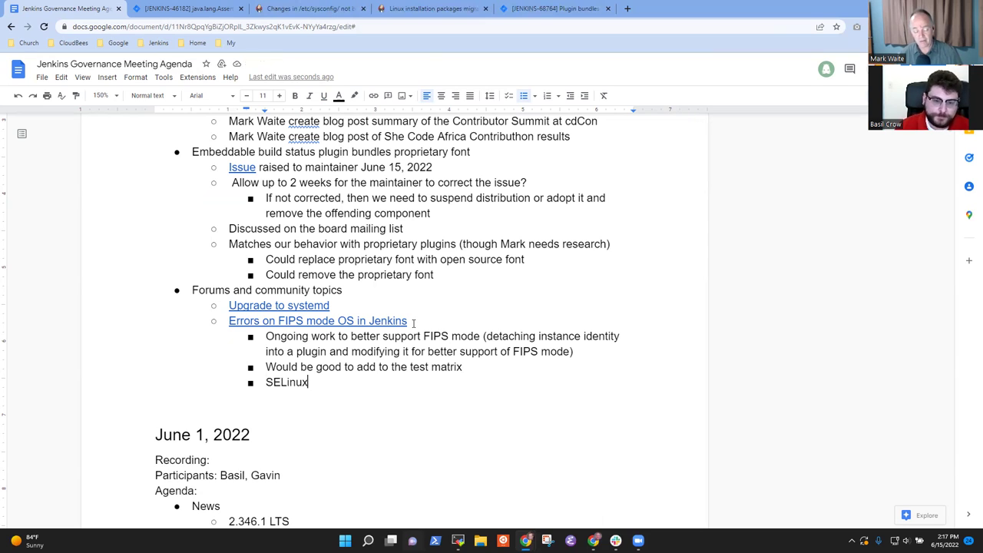
- Complete the SELinux note to read 'SELinux has a set of problems (git plugin)'
{"action": "type", "text": "has a "}
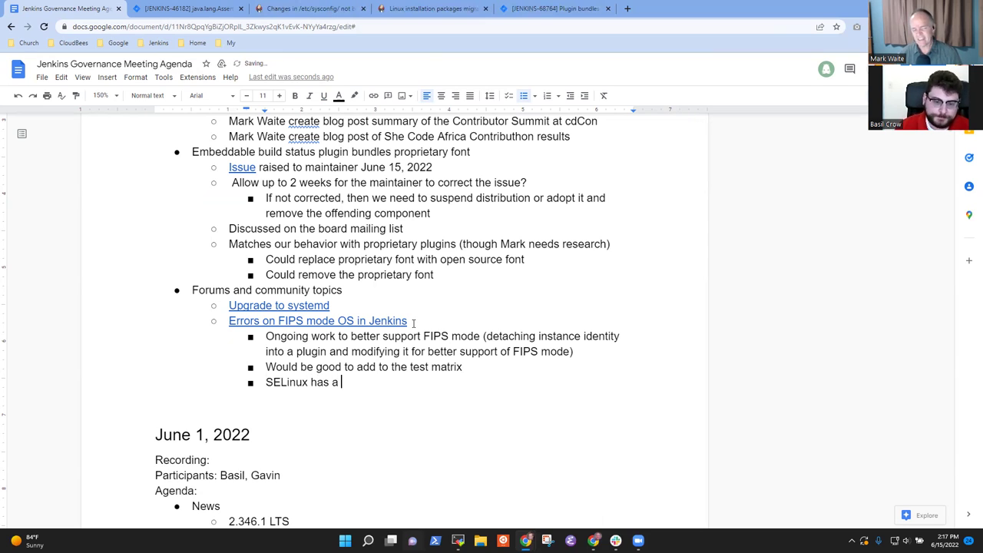
{"action": "type", "text": "set of problems"}
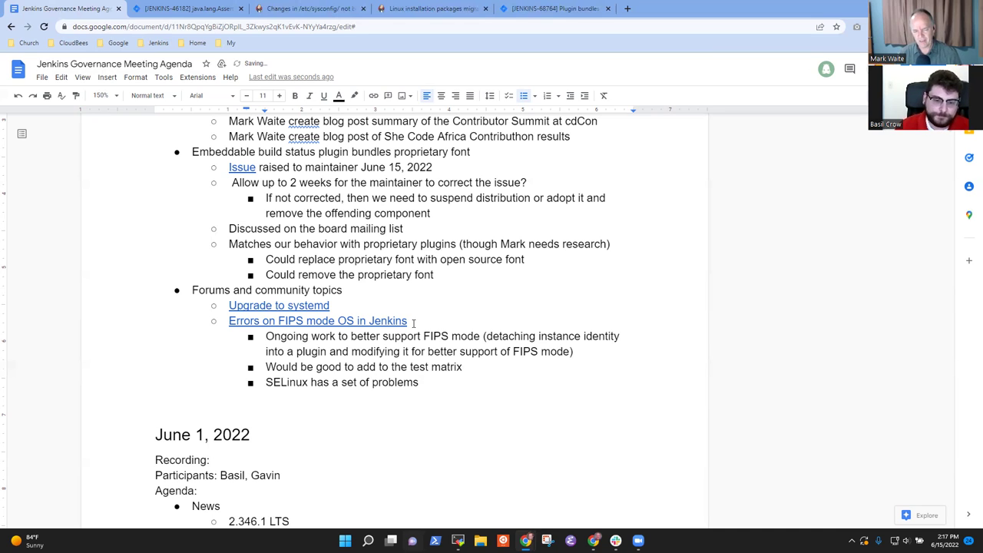
{"action": "type", "text": " ("}
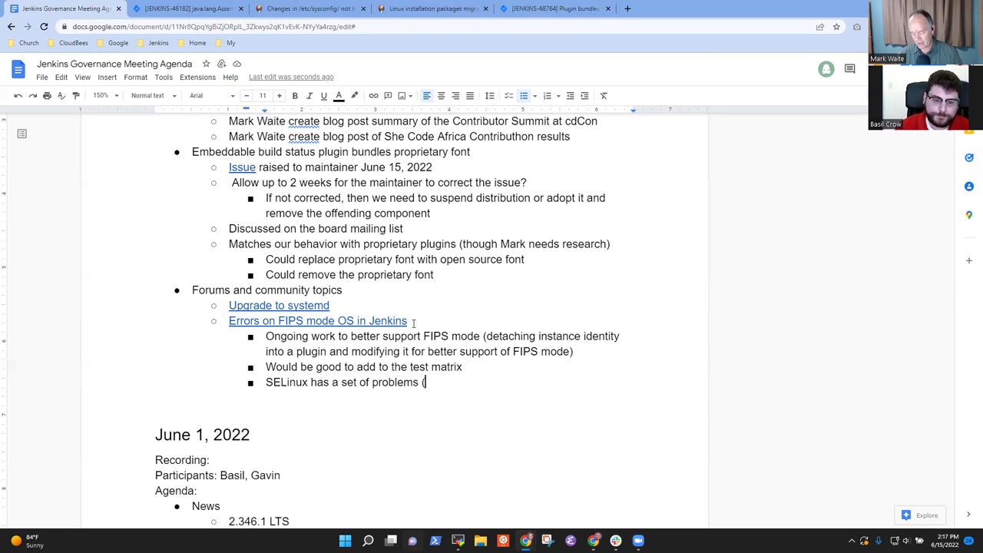
{"action": "type", "text": "fgit pi"}
{"action": "key", "text": "BackSpace"}
{"action": "key", "text": "BackSpace"}
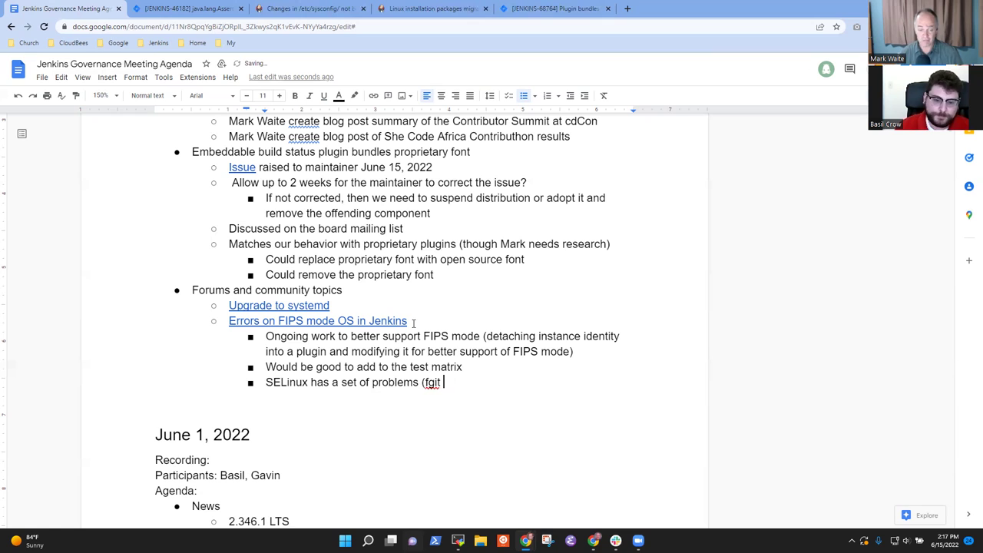
{"action": "key", "text": "BackSpace"}
{"action": "key", "text": "BackSpace"}
{"action": "key", "text": "BackSpace"}
{"action": "key", "text": "BackSpace"}
{"action": "key", "text": "BackSpace"}
{"action": "type", "text": "git "}
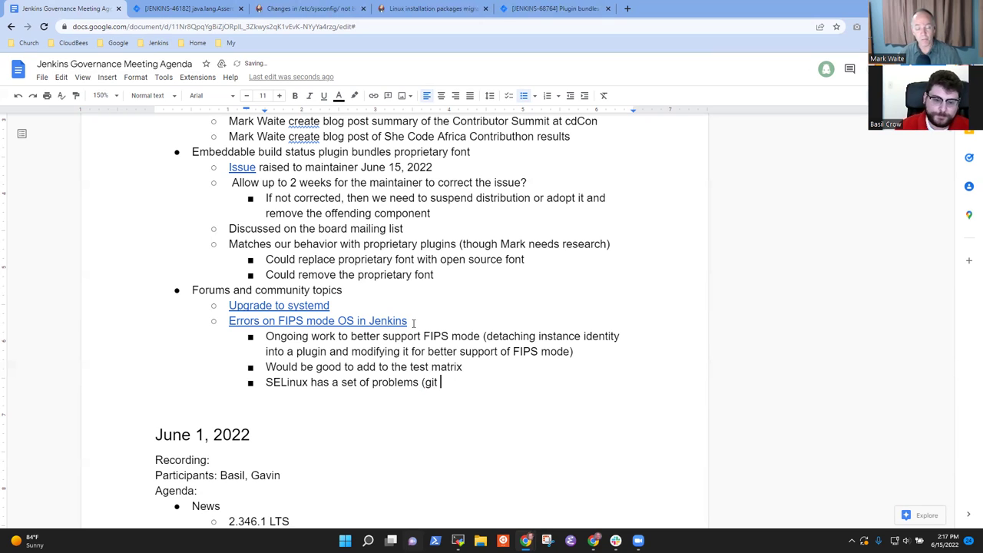
{"action": "type", "text": "plugin)"}
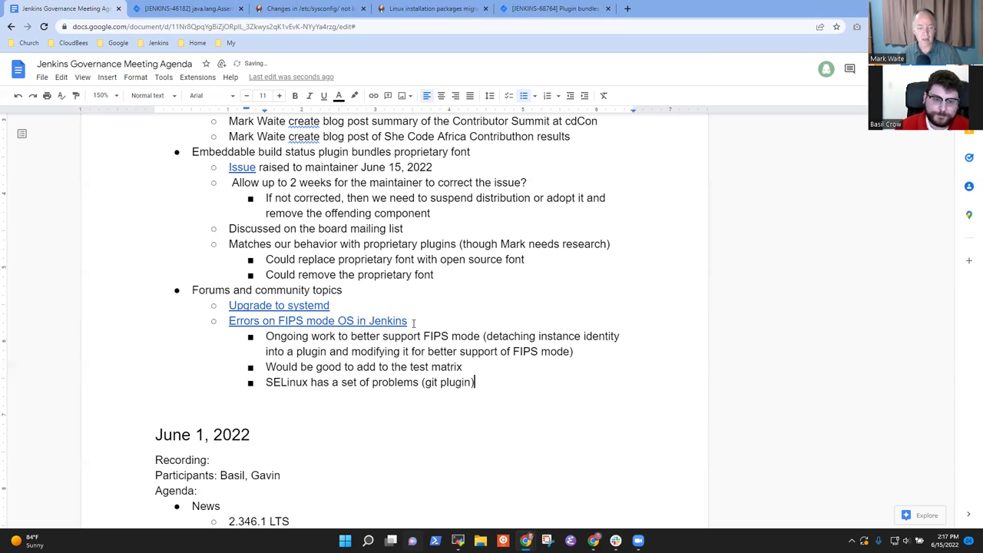
- Select the words 'FIPS mode' in the FIPS support note, then return to the SELinux note
{"action": "key", "text": "Up"}
{"action": "key", "text": "Up"}
{"action": "key", "text": "ctrl+Left"}
{"action": "key", "text": "ctrl+shift+Right"}
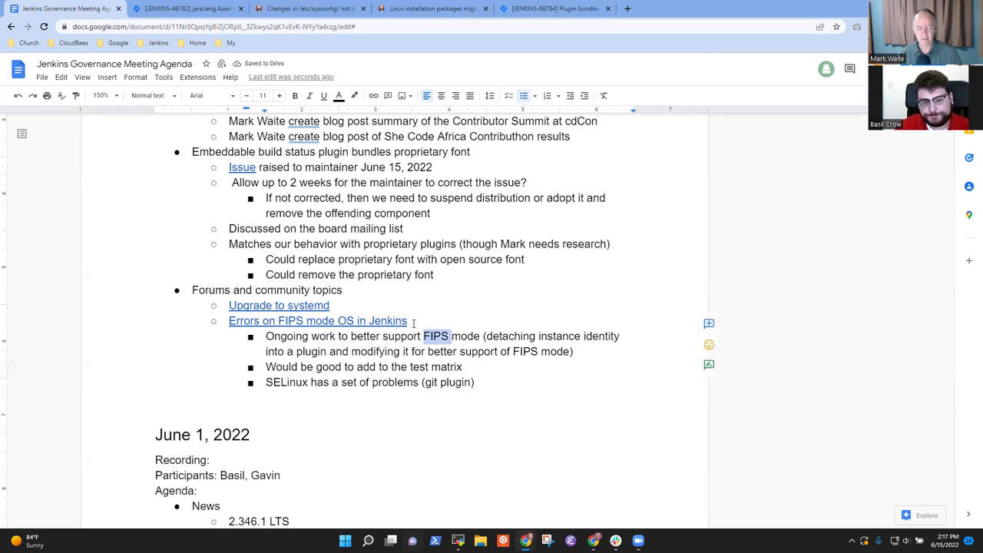
{"action": "key", "text": "shift+Right"}
{"action": "key", "text": "shift+Right"}
{"action": "key", "text": "shift+Right"}
{"action": "key", "text": "shift+Right"}
{"action": "key", "text": "Down"}
{"action": "key", "text": "Down"}
{"action": "key", "text": "Down"}
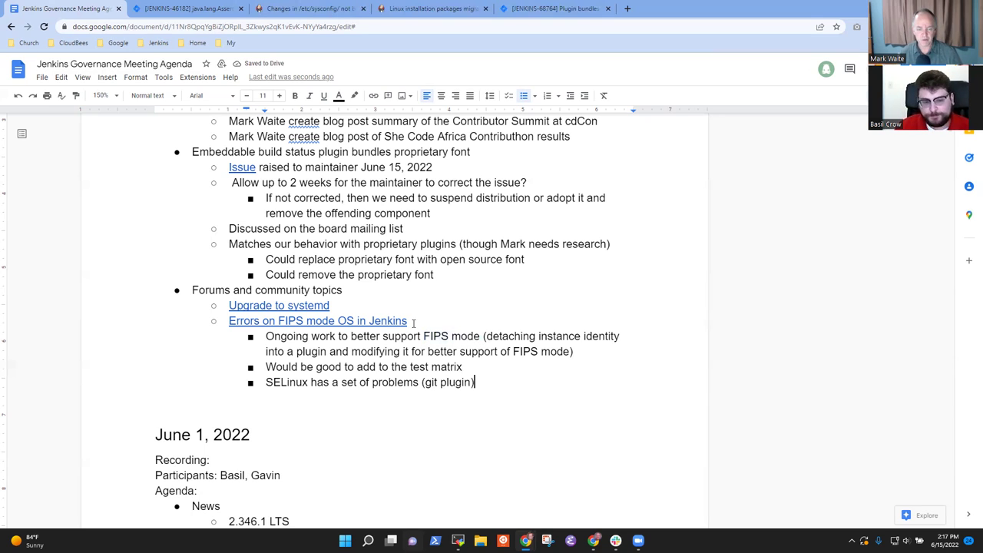
{"action": "key", "text": "Down"}
{"action": "key", "text": "Up"}
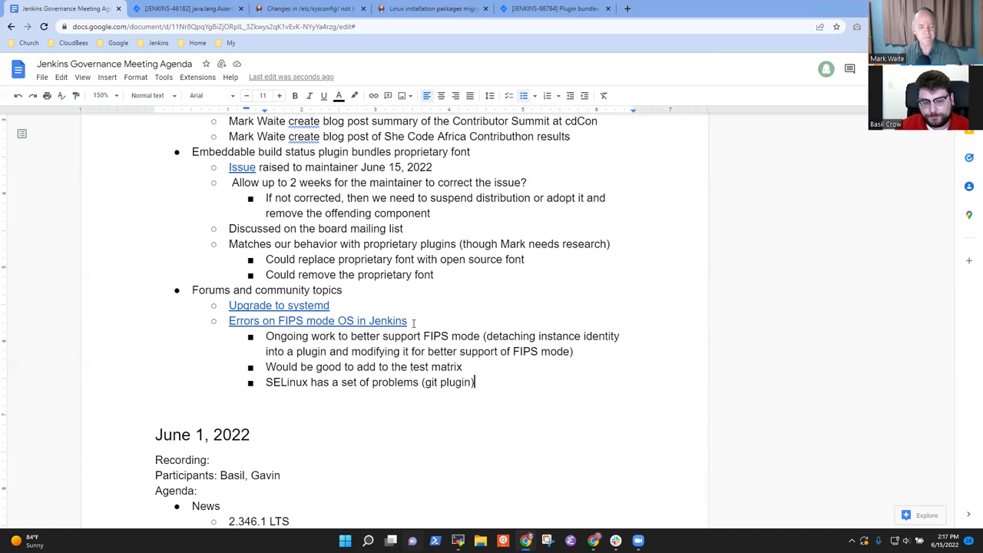